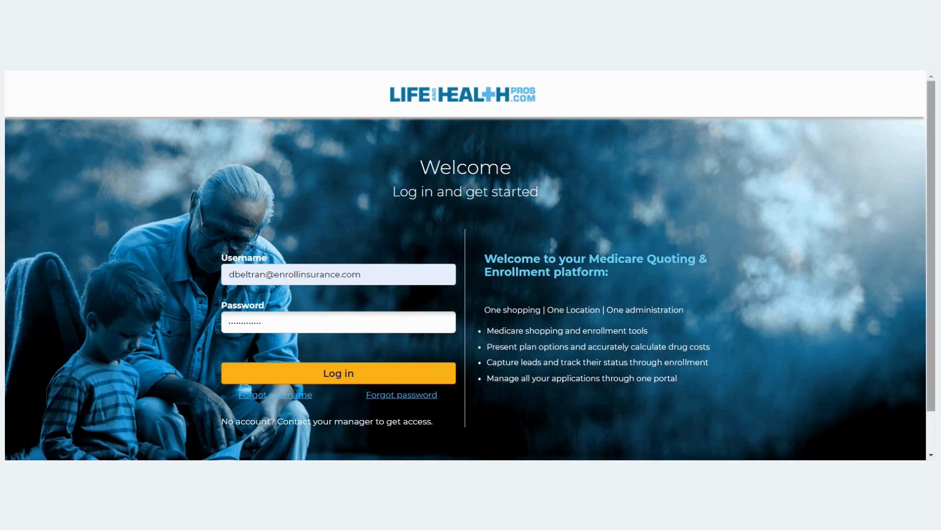
Sign in to the agent account with the entered username and password.
click(349, 372)
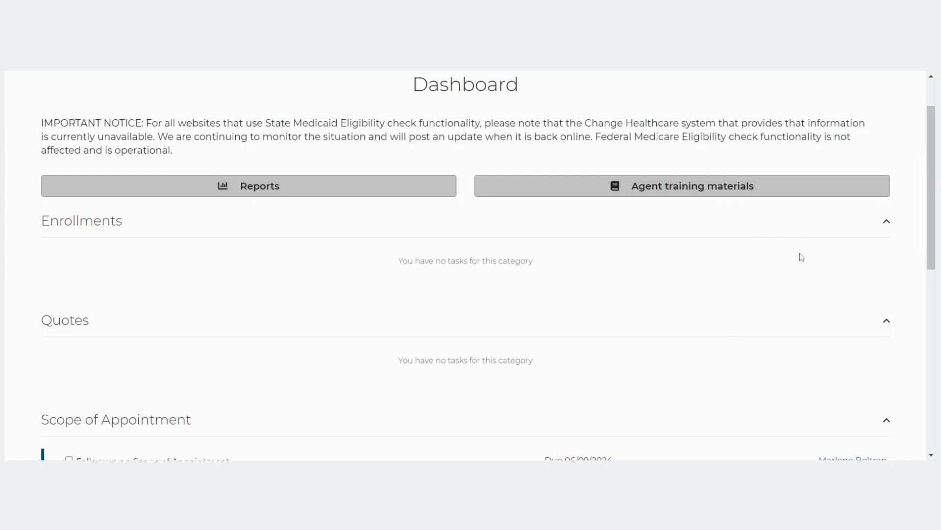
Show the New profile menu from the top navigation bar.
scroll(746, 281, up, 1)
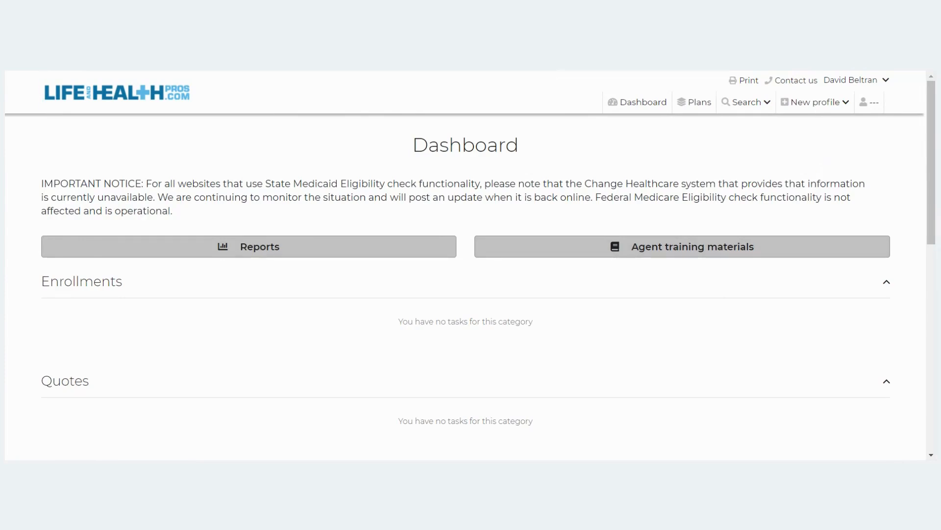
click(807, 108)
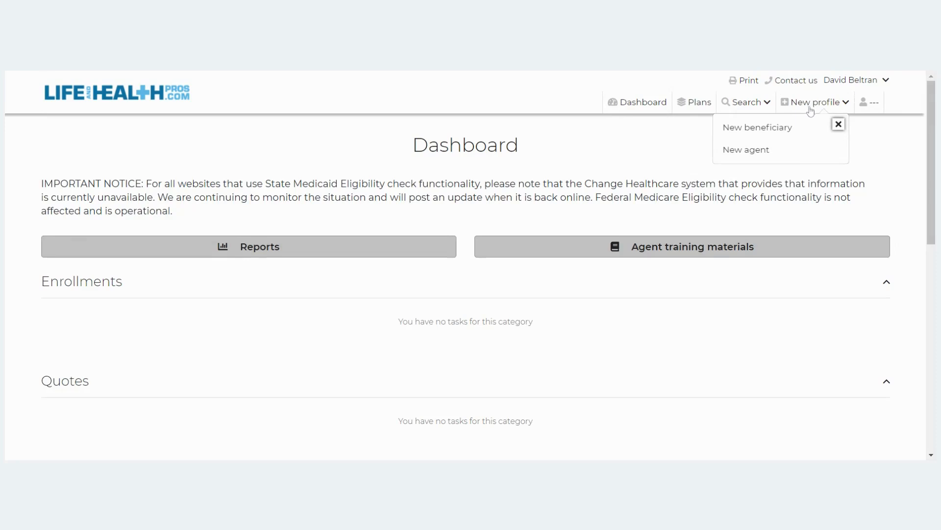
Start a new beneficiary profile and enter its Dallas ZIP code so the county is looked up.
click(762, 132)
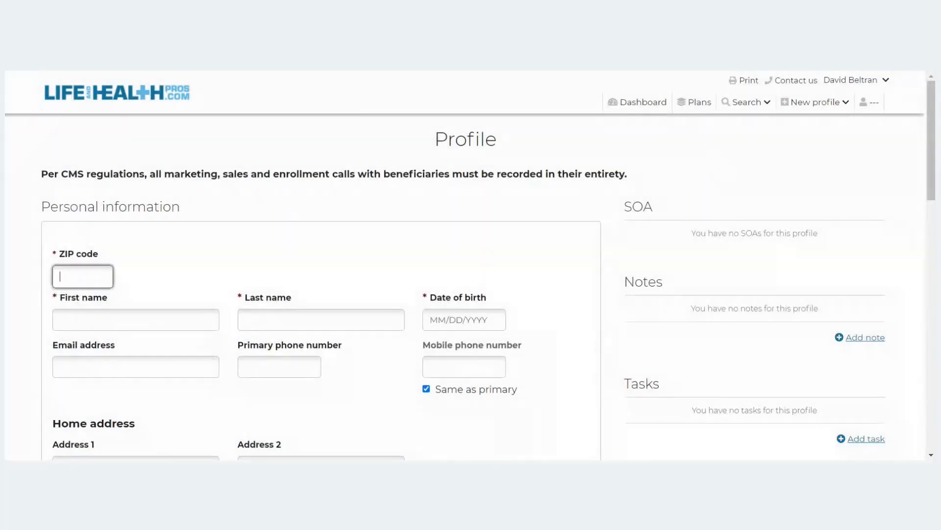
text(75216)
click(241, 212)
Enter the beneficiary's first and last name, date of birth and primary phone number.
click(135, 340)
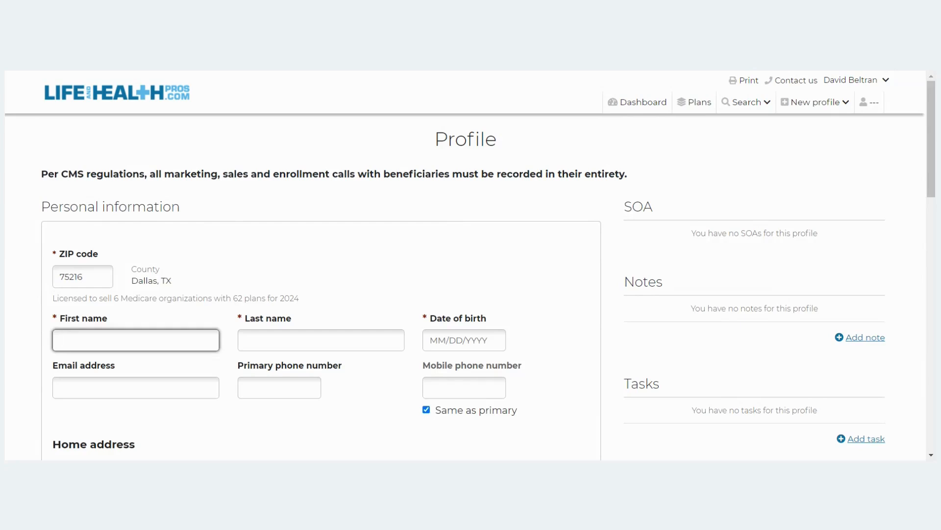
text(Marlene)
key(Tab)
text(Test)
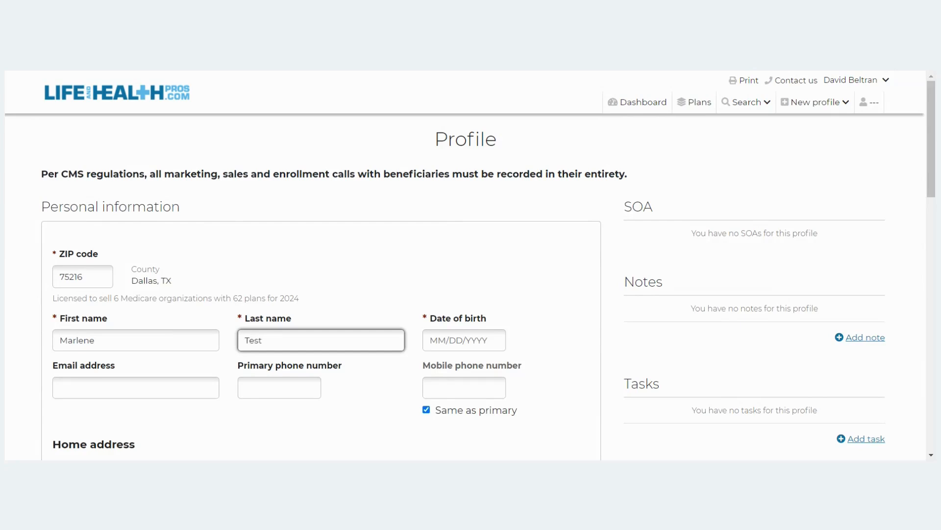
key(Tab)
text(010)
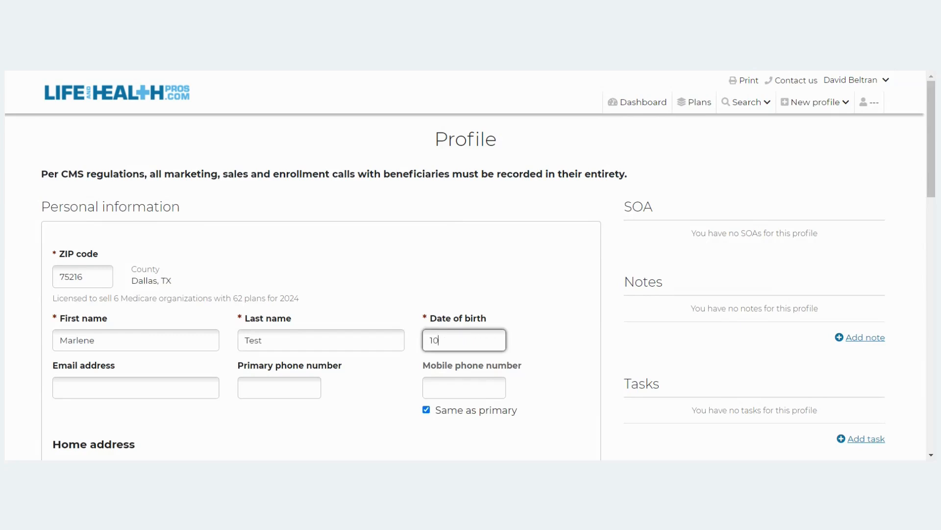
text(/15/1950)
scroll(255, 295, down, 3)
click(279, 266)
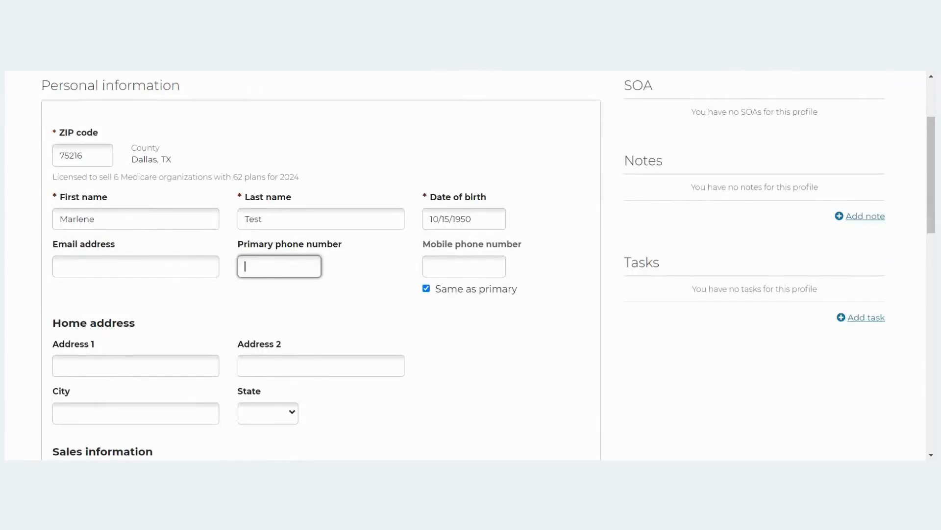
Save the new beneficiary profile and open the Search menu.
scroll(584, 357, down, 4)
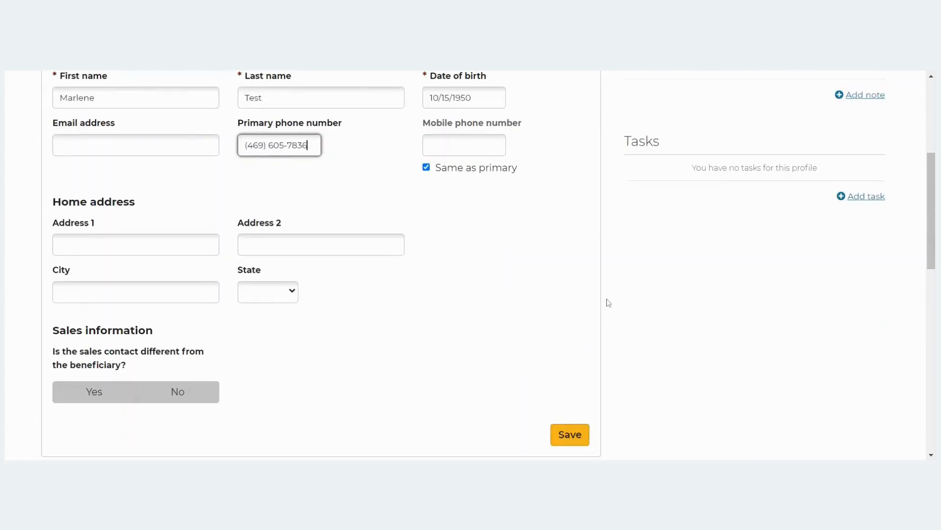
scroll(616, 294, down, 1)
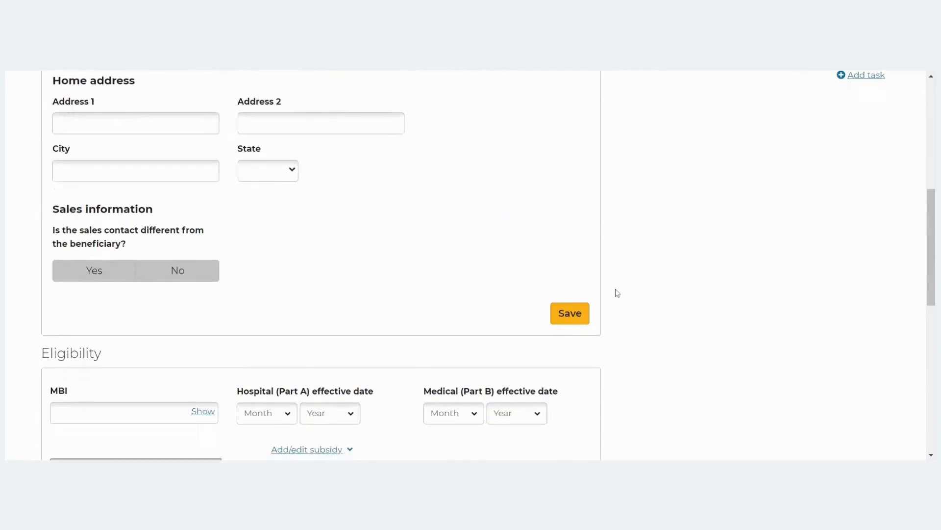
scroll(616, 294, down, 1)
scroll(615, 287, down, 1)
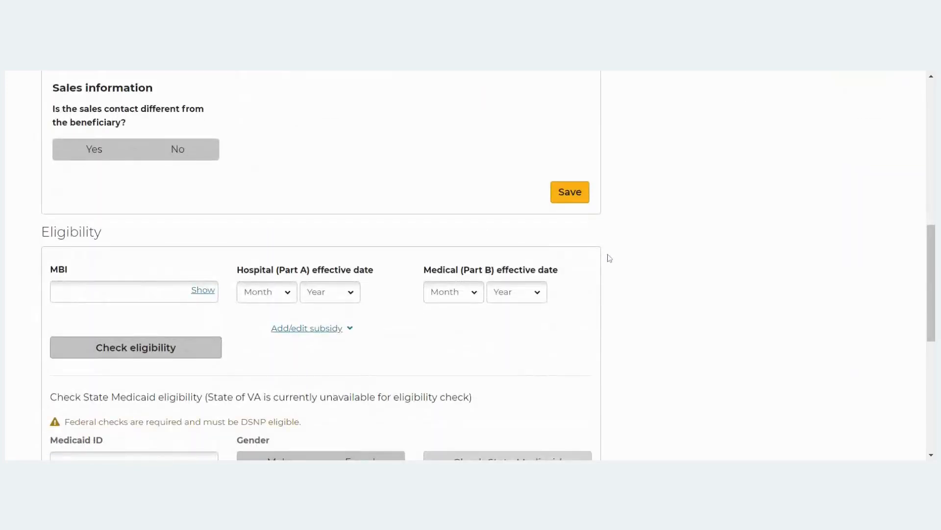
click(569, 191)
scroll(762, 258, up, 1)
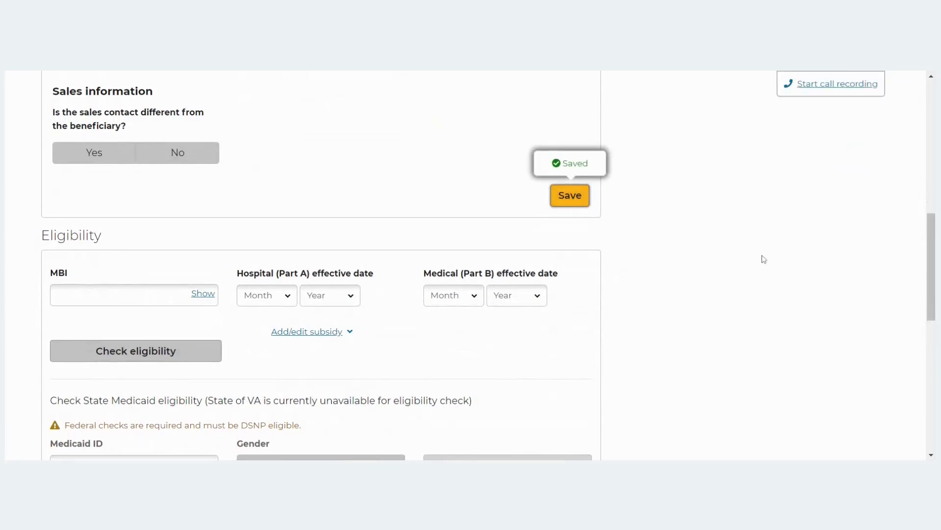
scroll(764, 259, up, 5)
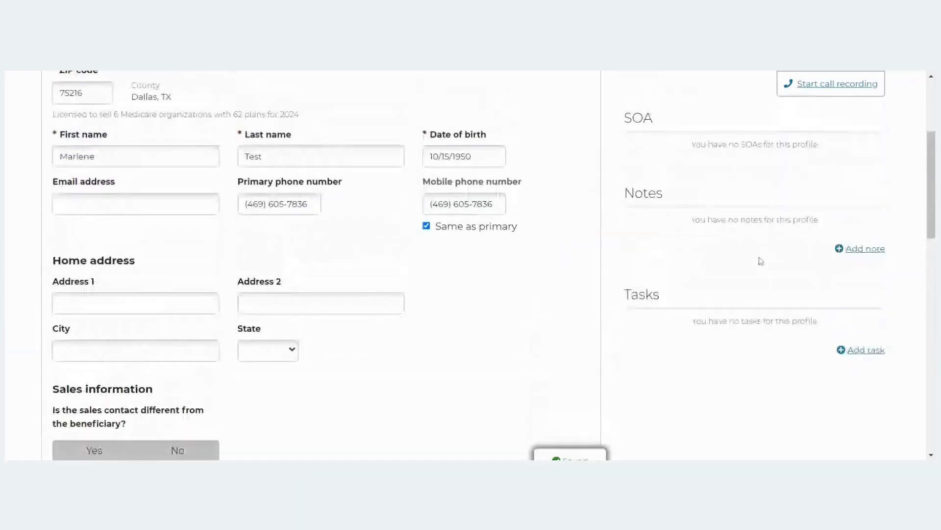
scroll(764, 270, up, 3)
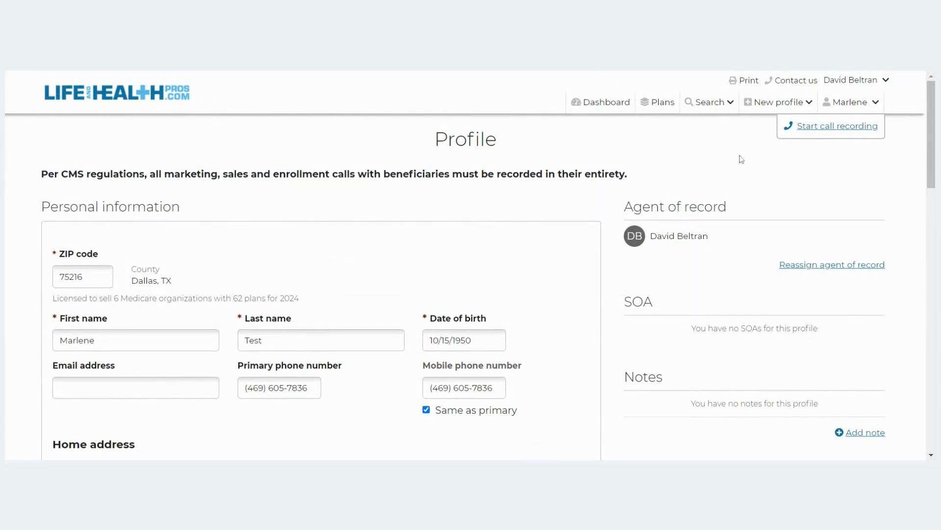
click(712, 107)
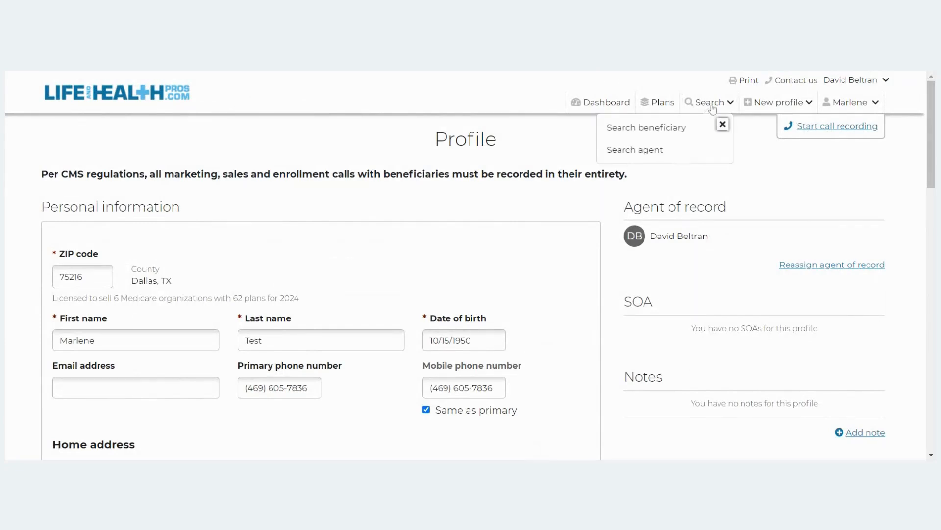
Search beneficiaries by the new beneficiary's last name.
click(694, 133)
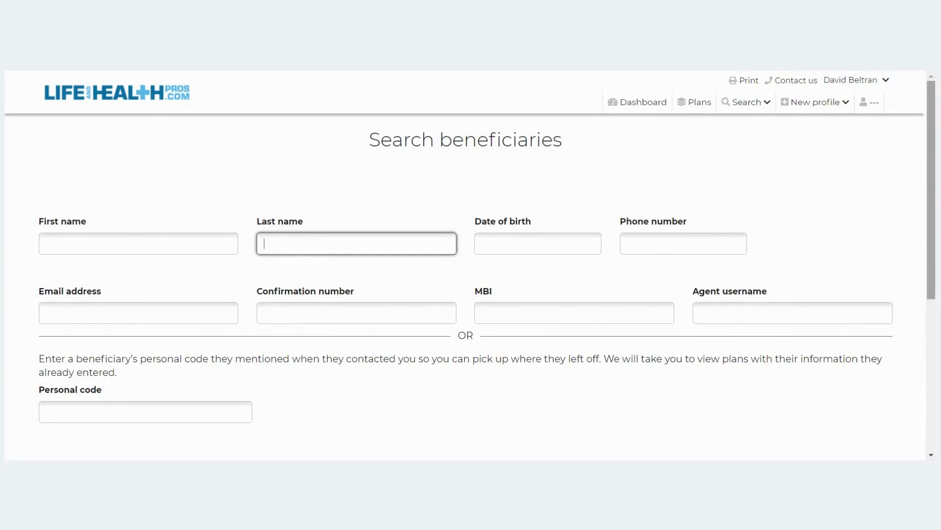
text(Test)
key(Return)
Find the beneficiary's Registrant row in the results and open its profile.
scroll(752, 225, down, 5)
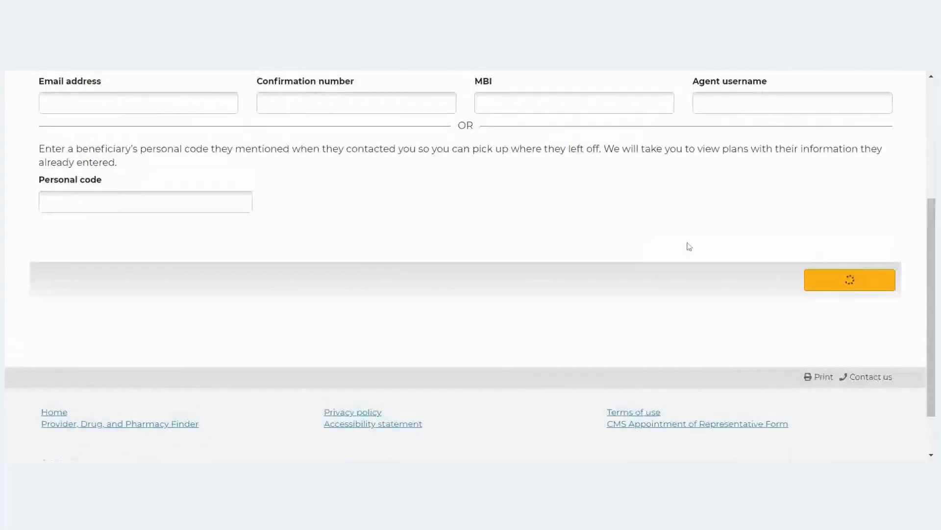
scroll(211, 146, down, 6)
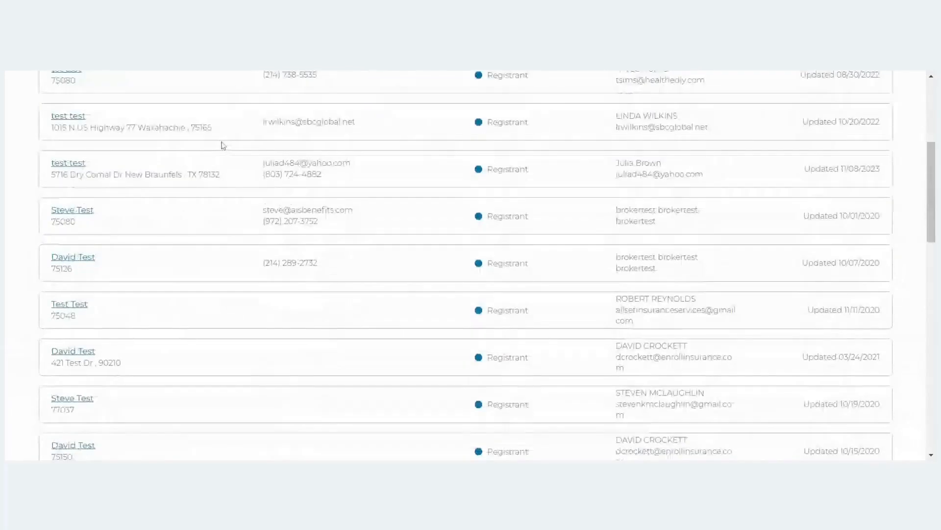
scroll(227, 147, down, 12)
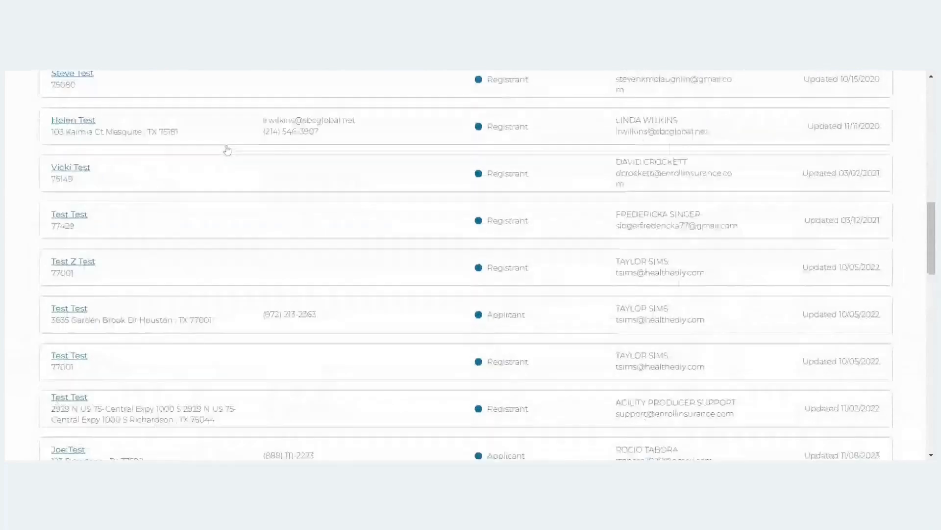
scroll(228, 153, down, 3)
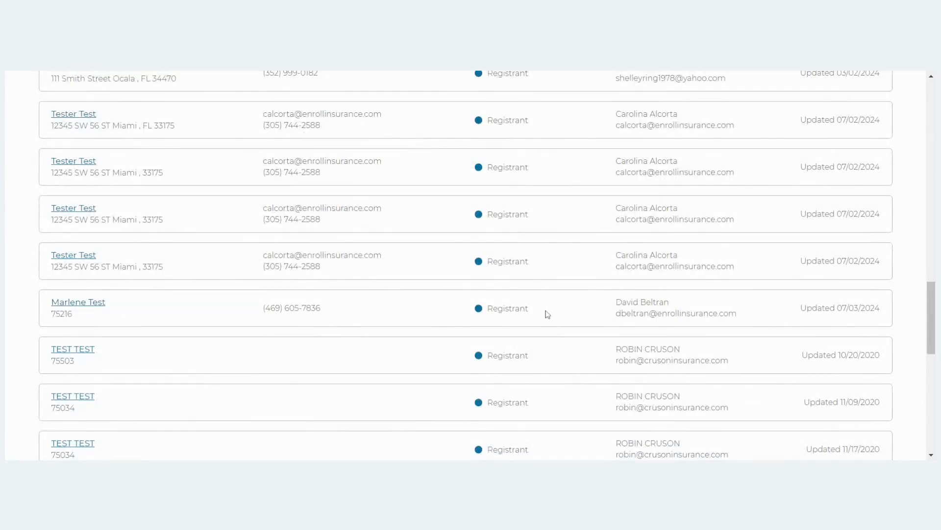
drag(534, 309, 488, 308)
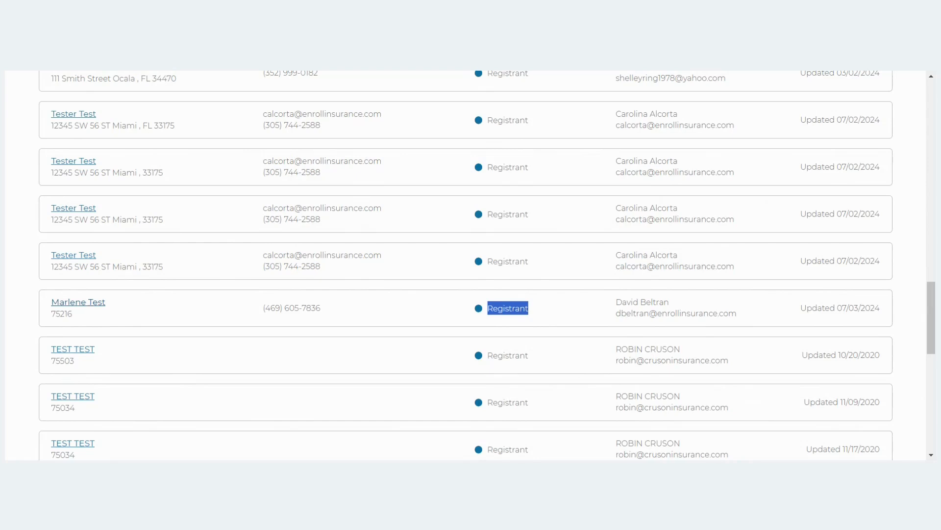
click(93, 308)
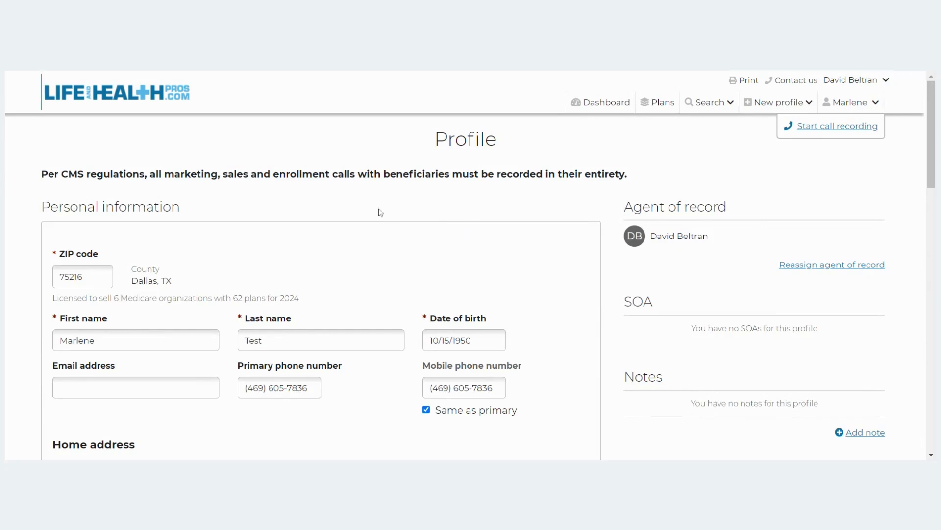
Scroll the profile to view the personal information with Dallas, TX county.
scroll(385, 211, down, 1)
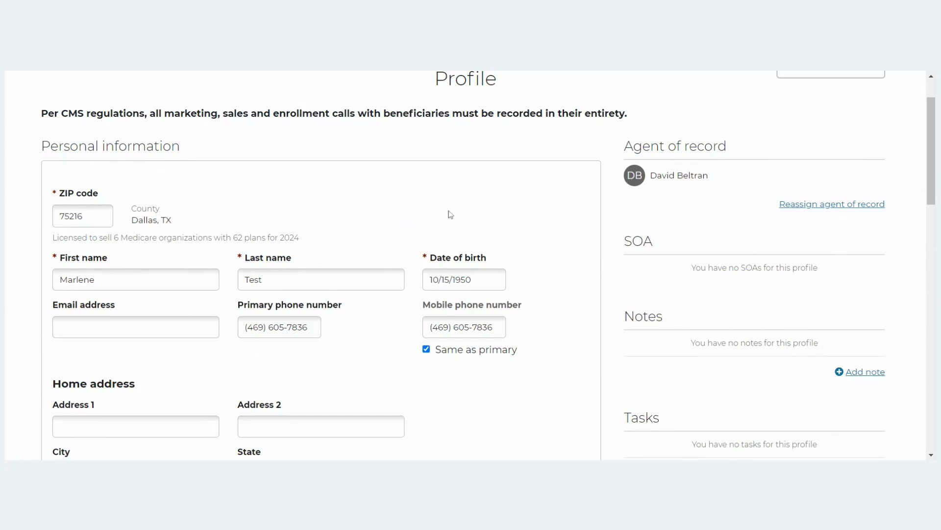
Scroll past Home address, Sales information and Eligibility to the empty quote and enrollment histories.
scroll(437, 231, down, 5)
scroll(440, 231, down, 10)
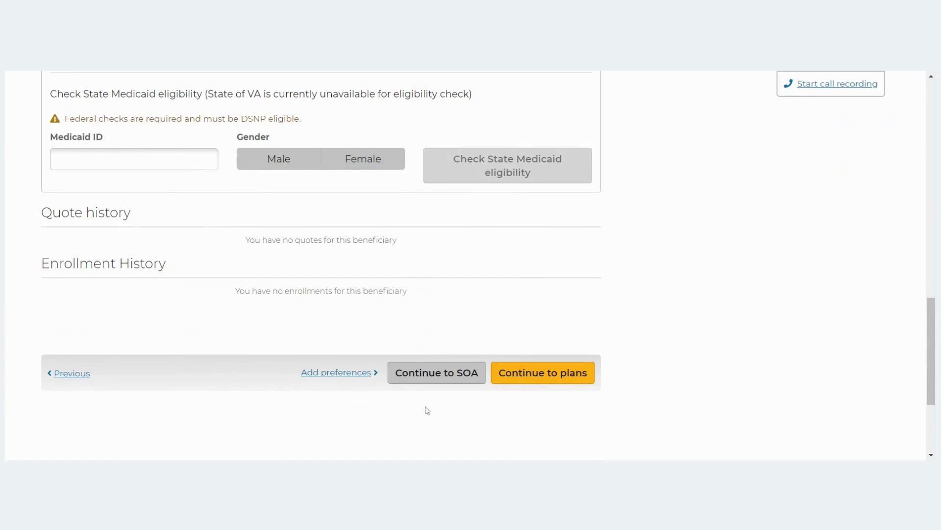
Continue to the Scope of Appointment page and confirm no SOAs exist yet.
click(445, 382)
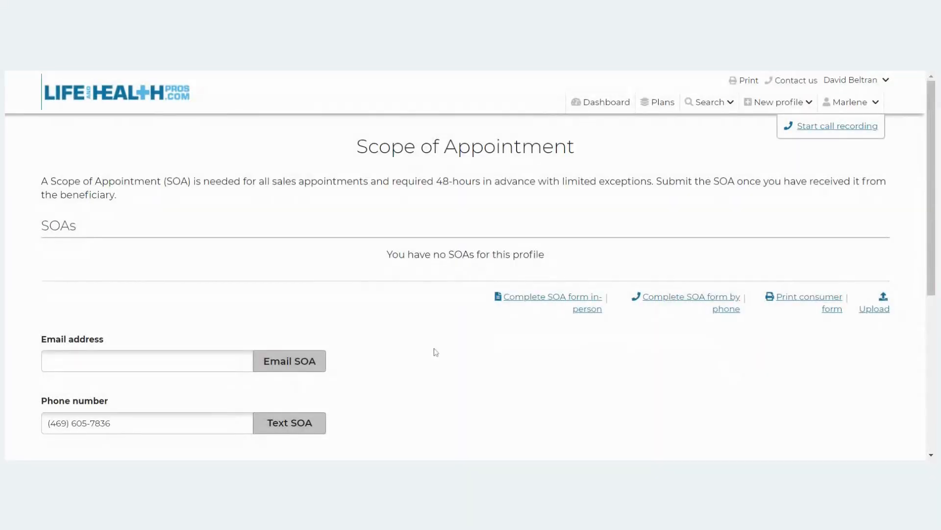
scroll(462, 336, down, 3)
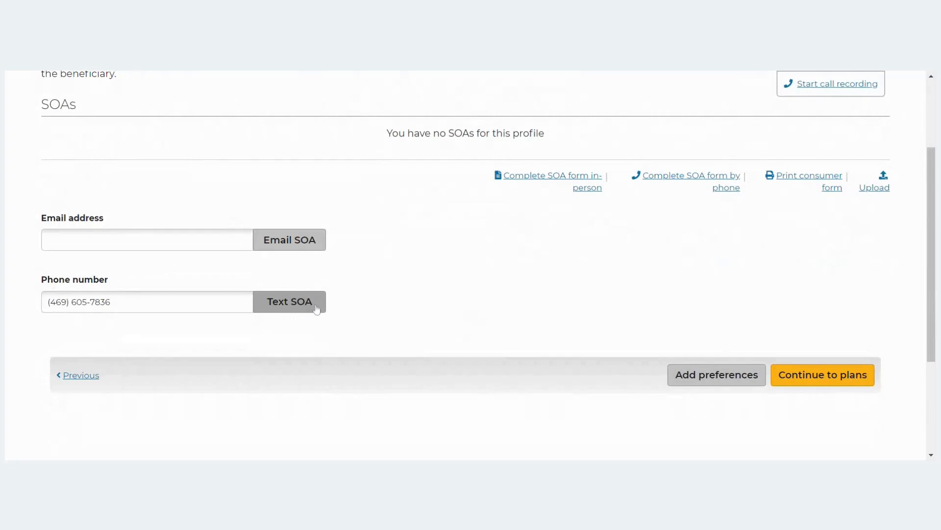
Start the in-person SOA confirmation form and review its prefilled name, ZIP and phone.
click(589, 184)
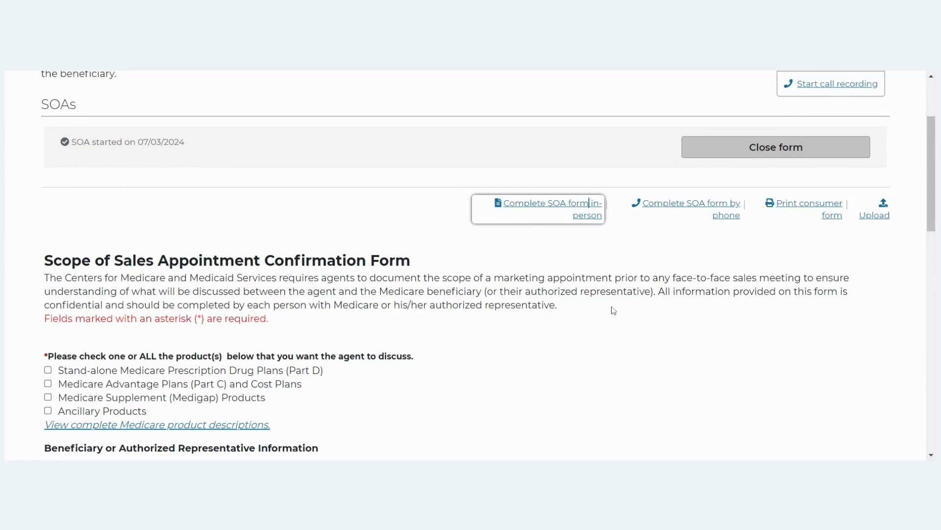
scroll(620, 292, down, 1)
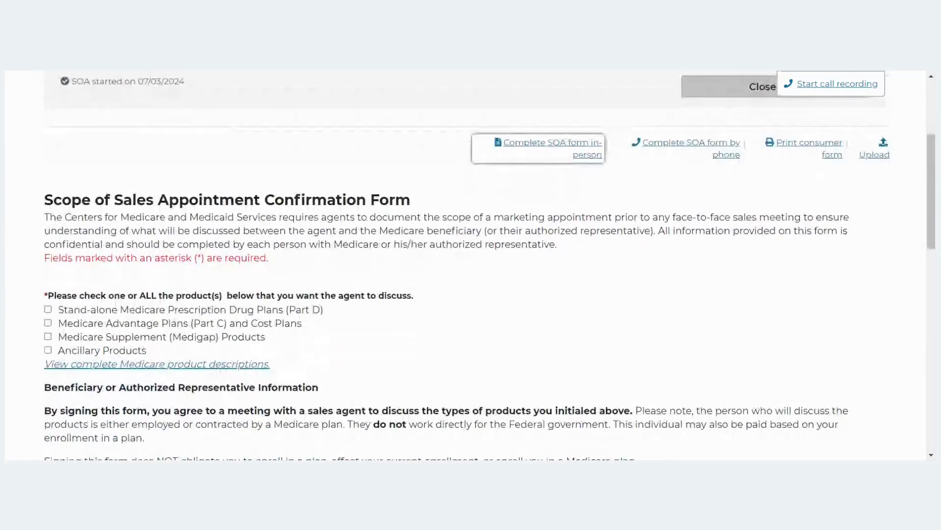
scroll(621, 291, down, 1)
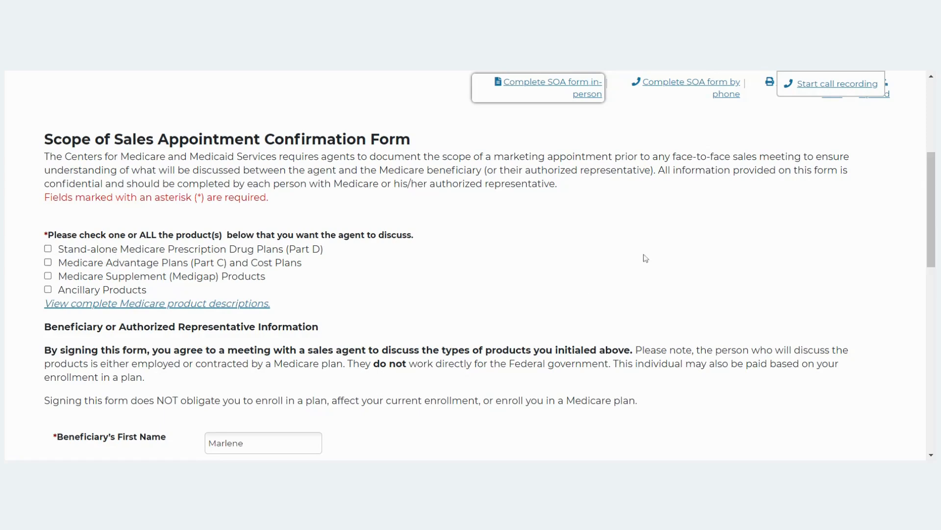
scroll(644, 257, down, 1)
scroll(644, 258, down, 3)
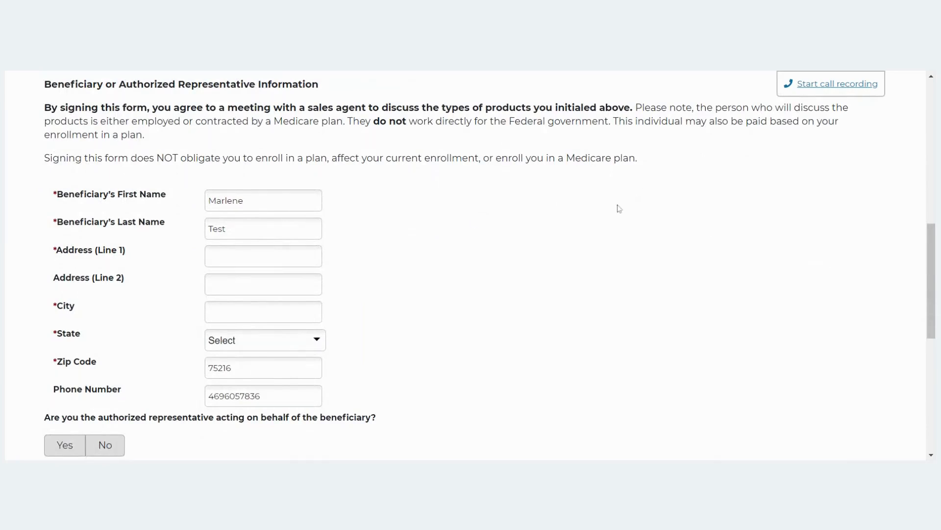
scroll(783, 245, down, 2)
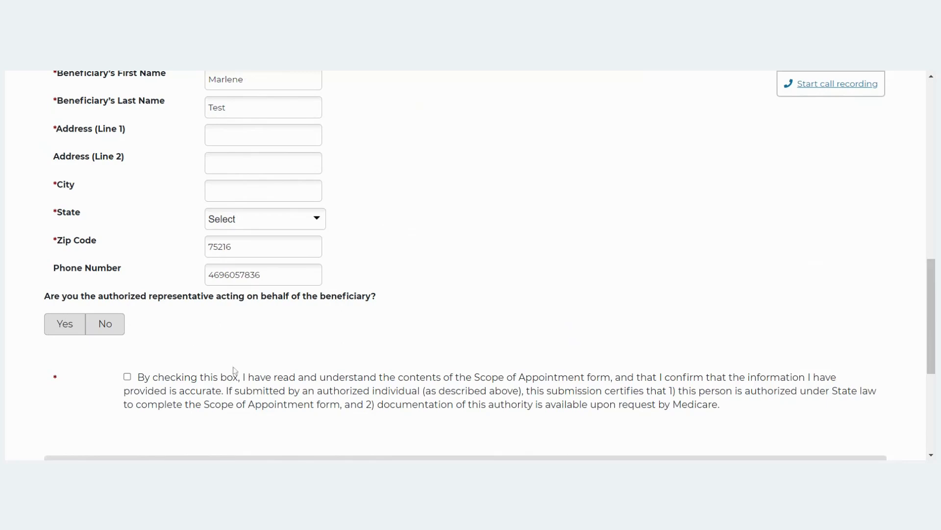
Tick the SOA consent checkbox and answer Yes for authorized representative.
scroll(446, 319, down, 1)
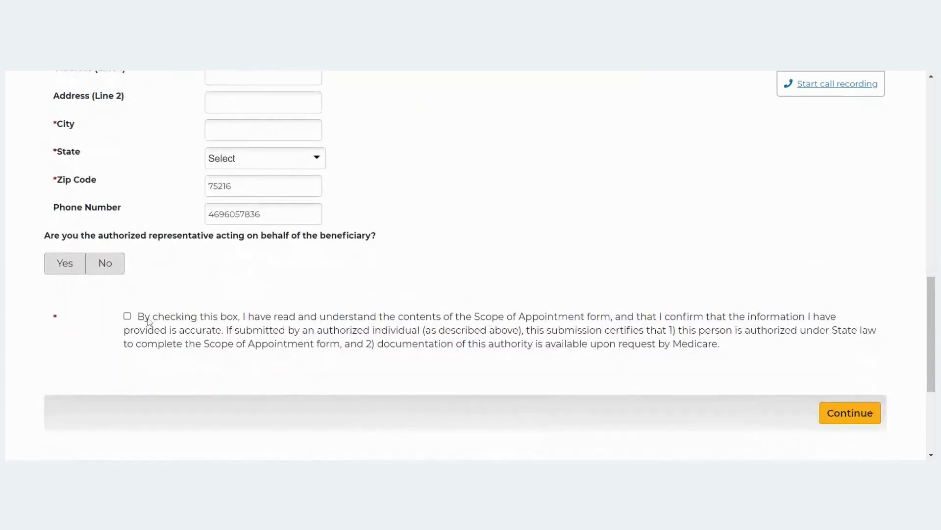
click(127, 316)
scroll(372, 251, down, 3)
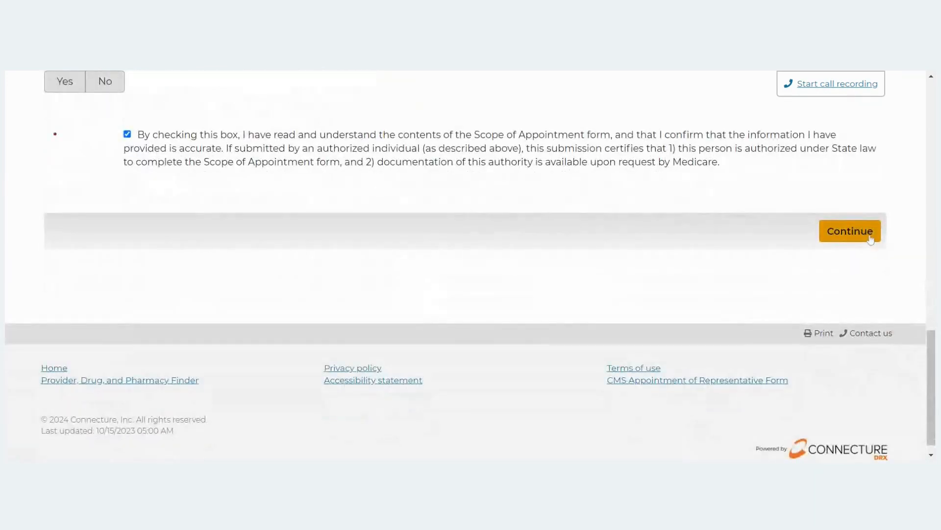
scroll(532, 242, up, 3)
scroll(532, 241, down, 3)
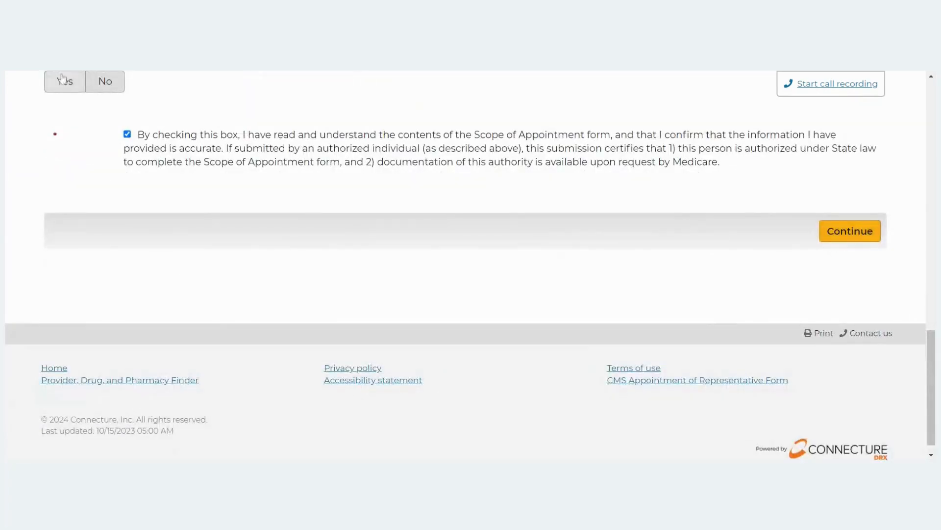
click(64, 80)
Close the in-progress confirmation form, leaving the SOA started.
scroll(694, 270, down, 1)
scroll(688, 260, up, 1)
scroll(688, 260, up, 9)
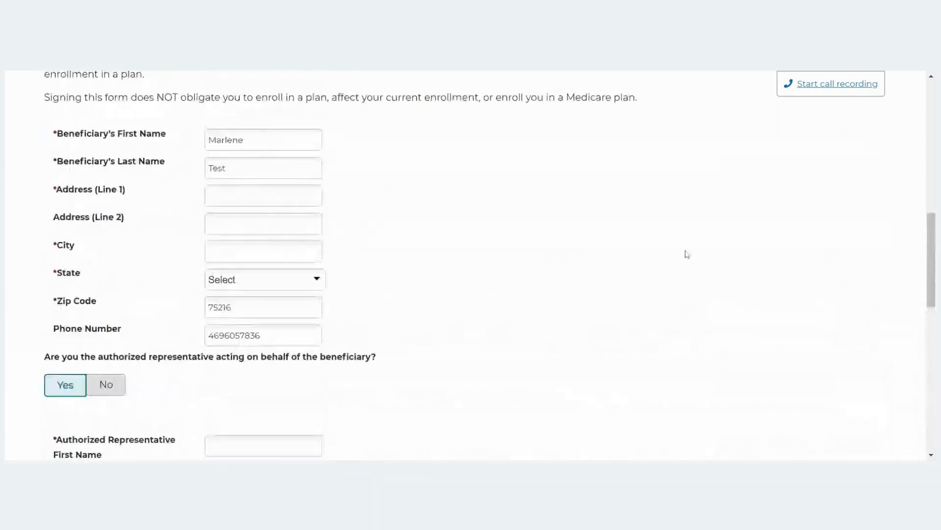
scroll(705, 239, up, 5)
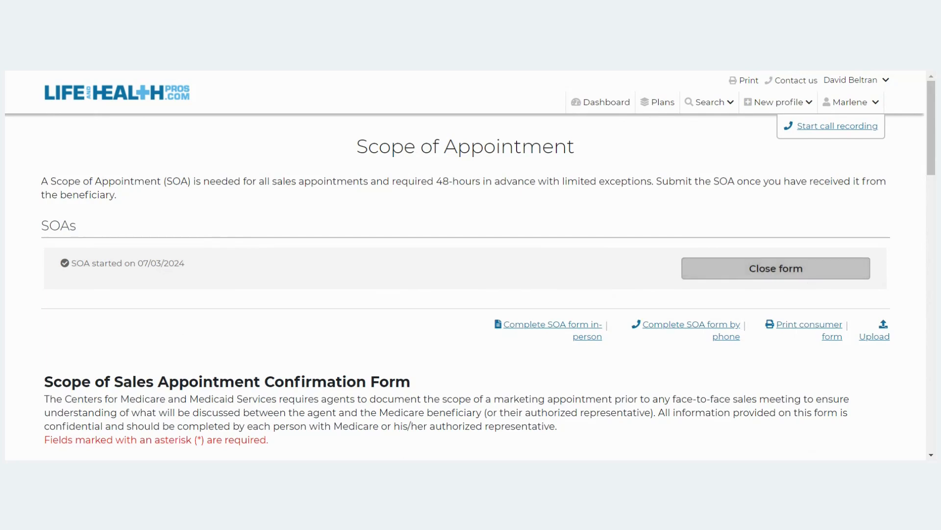
click(784, 273)
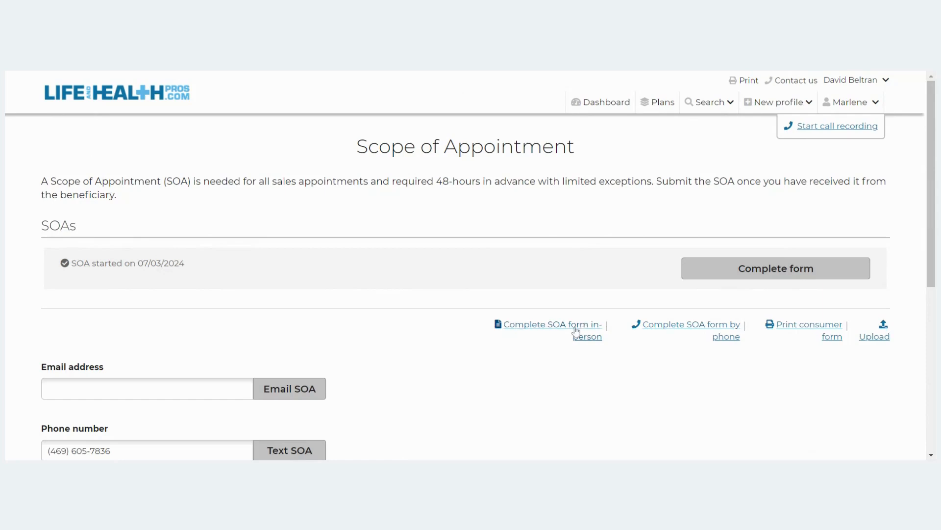
Continue to the plan results: 48 plans in 75216, Dallas county, sorted by premium.
scroll(564, 333, down, 1)
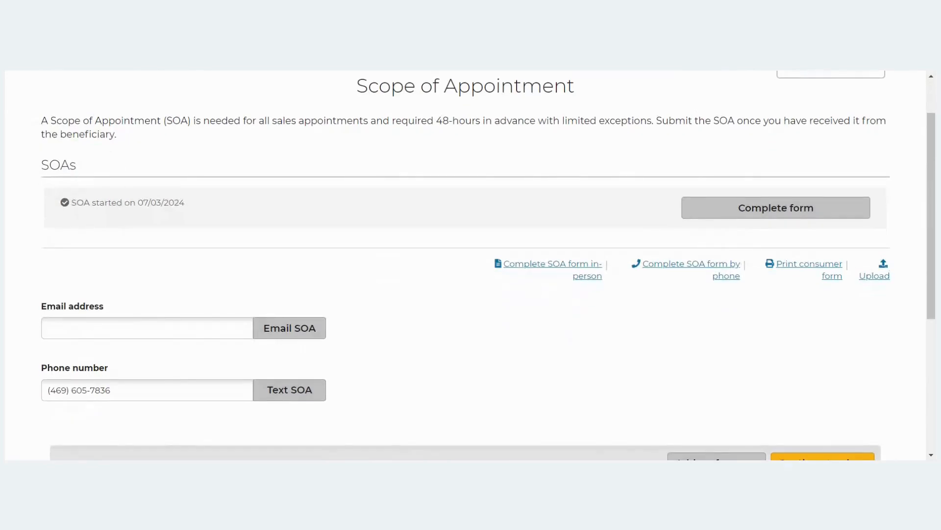
scroll(515, 335, down, 4)
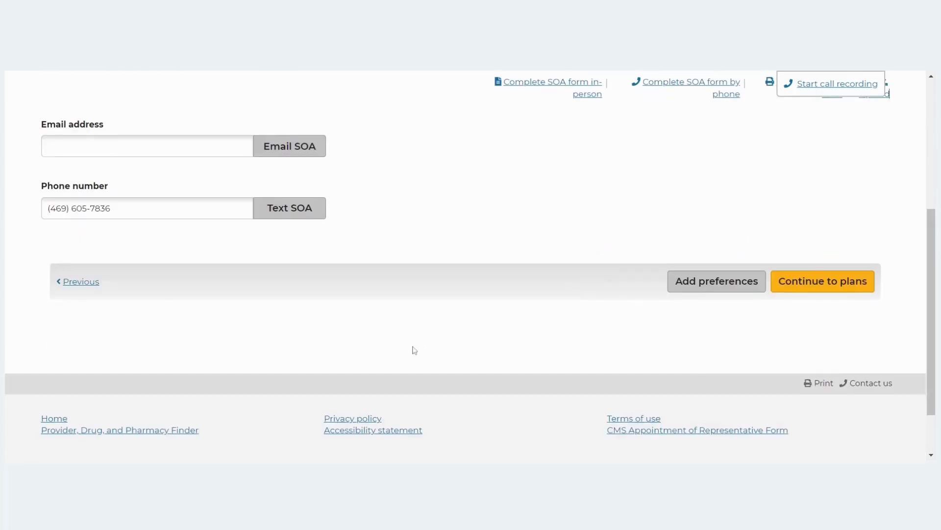
click(845, 290)
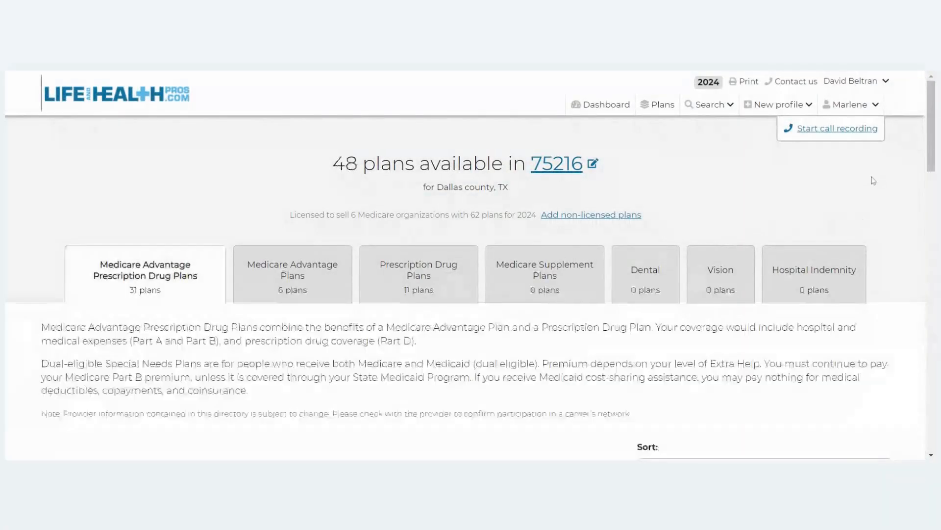
scroll(722, 167, down, 2)
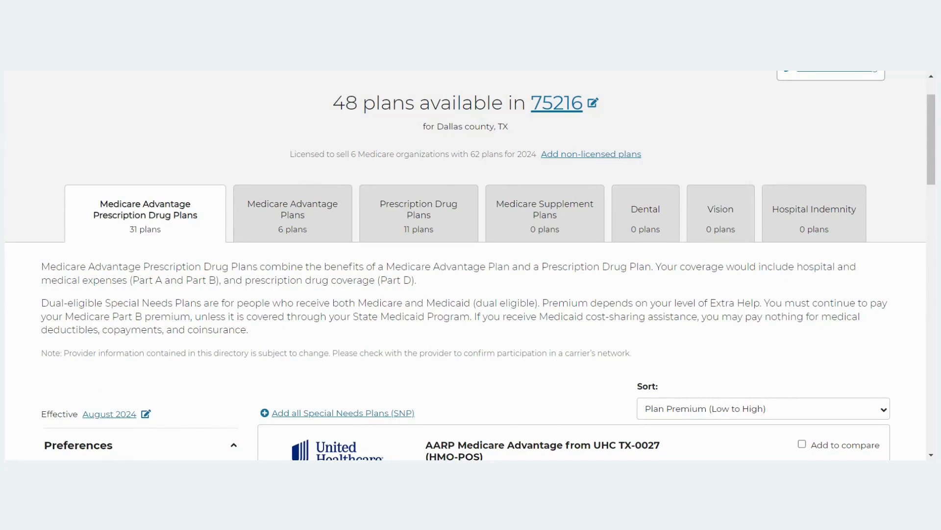
scroll(509, 328, down, 3)
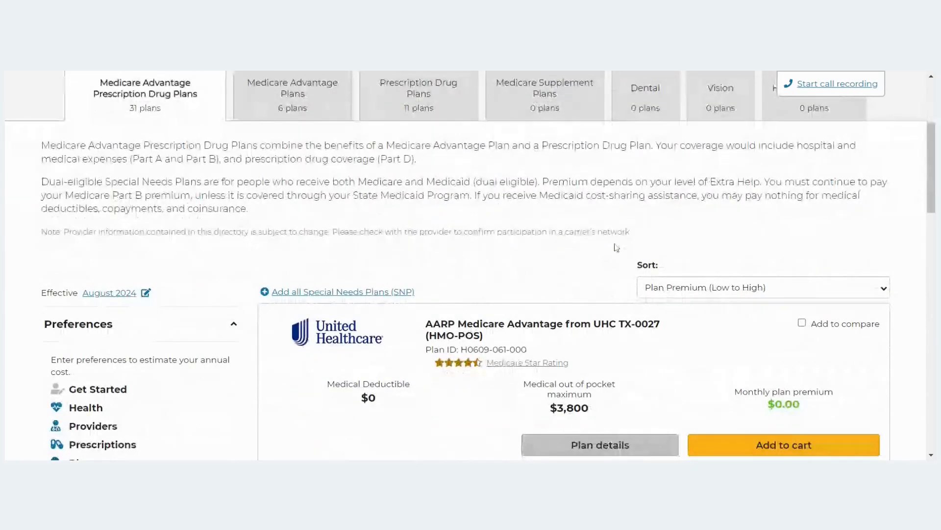
click(679, 289)
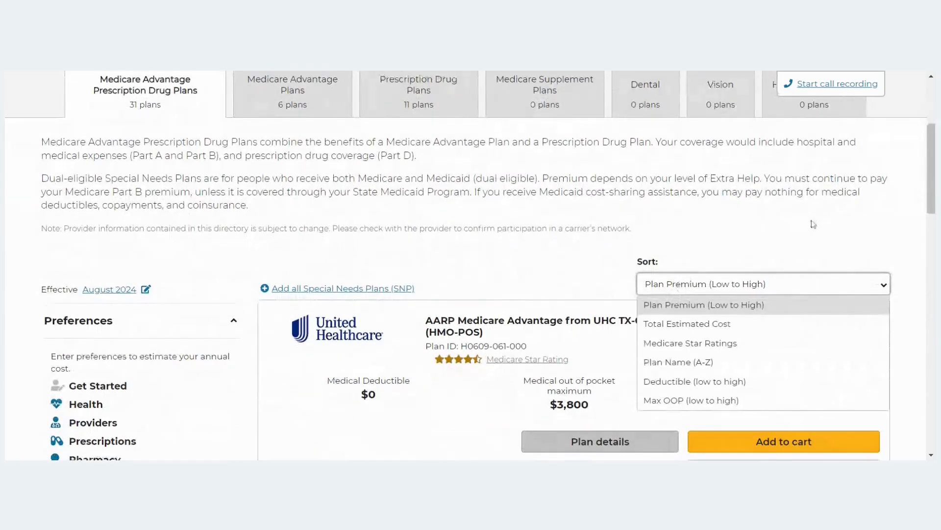
scroll(813, 224, down, 1)
scroll(813, 224, down, 2)
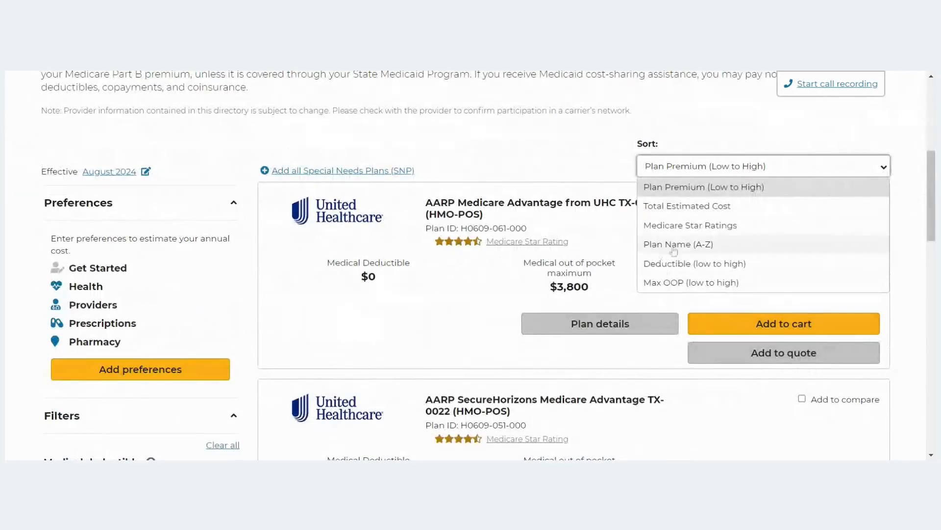
click(493, 158)
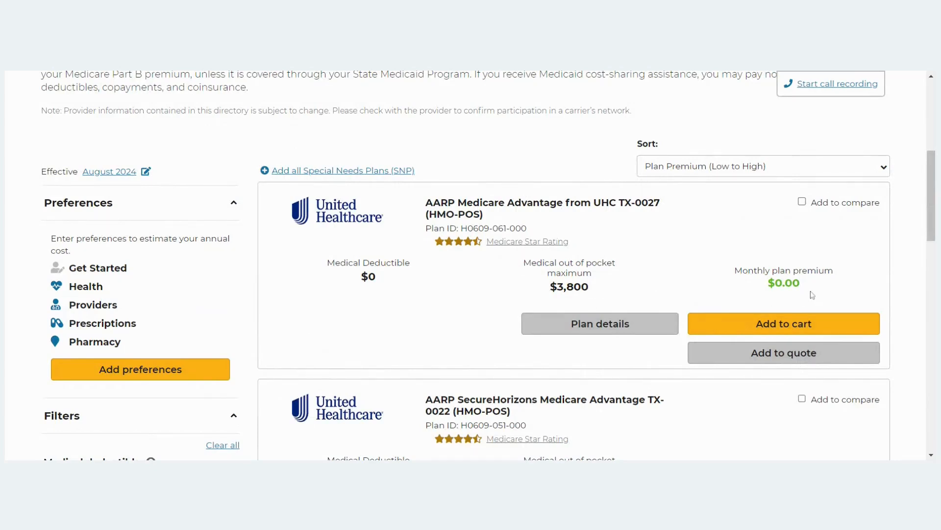
scroll(886, 307, down, 1)
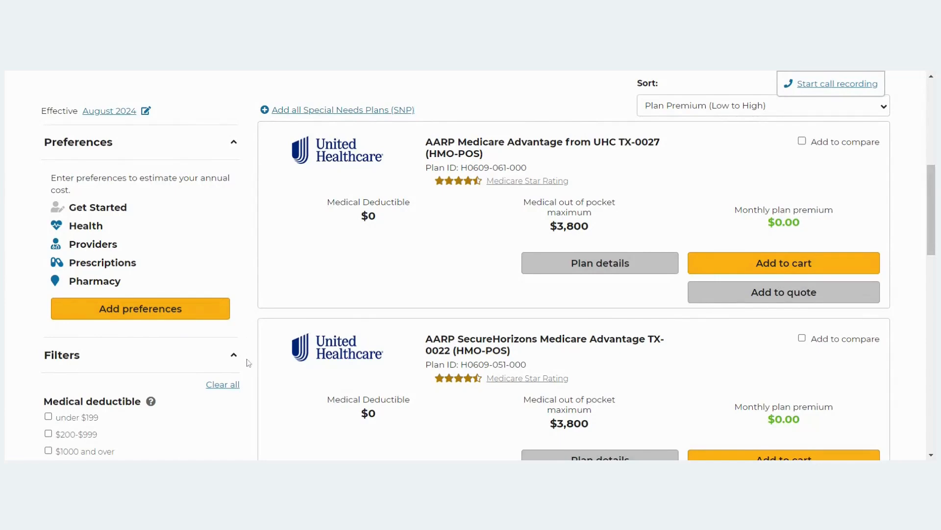
Start cost-estimate preferences with Medical only as the coverage type, then continue to Health.
click(180, 317)
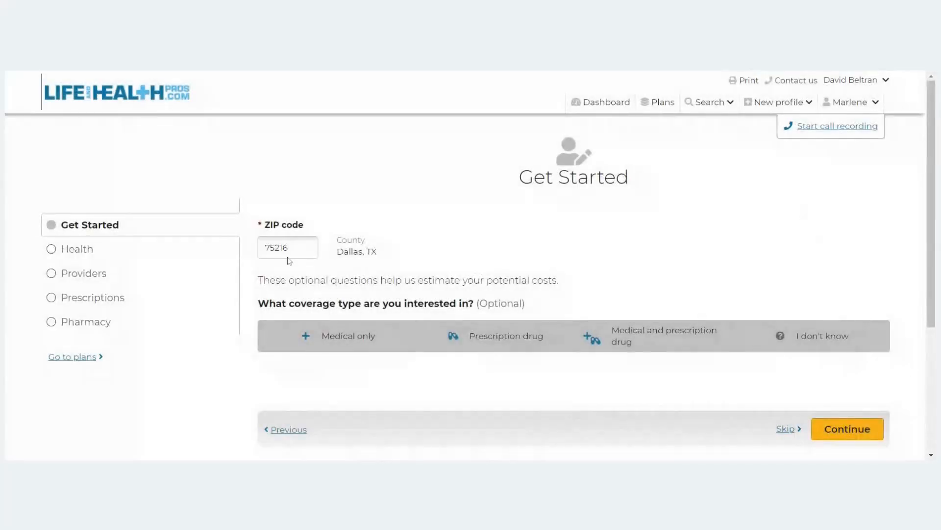
scroll(518, 280, down, 2)
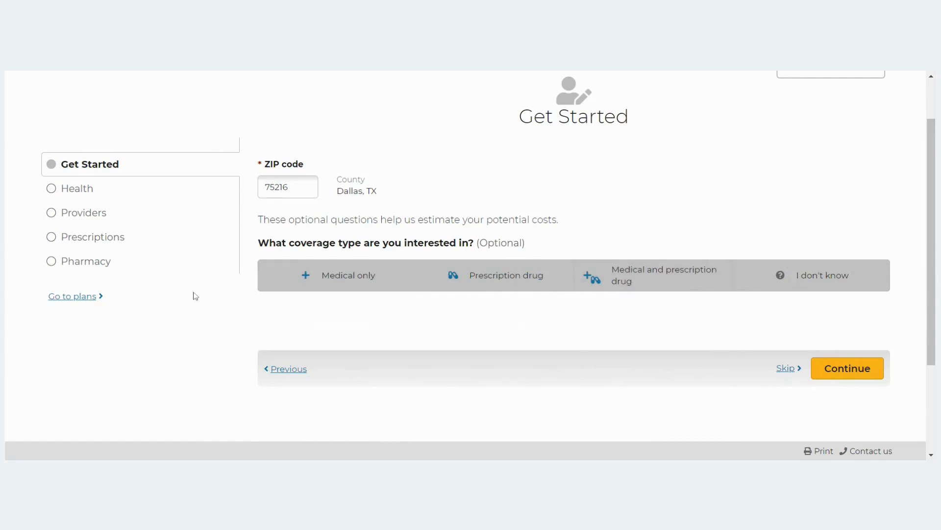
click(365, 287)
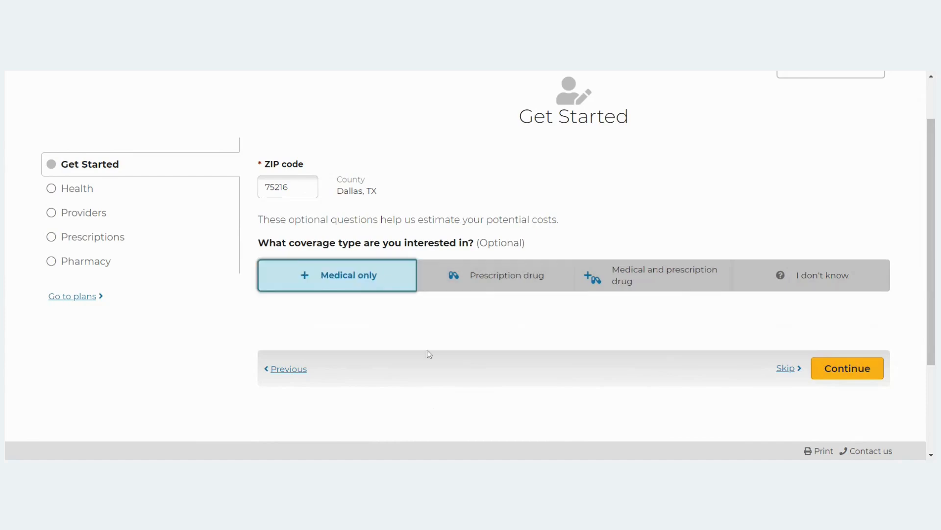
scroll(481, 338, down, 2)
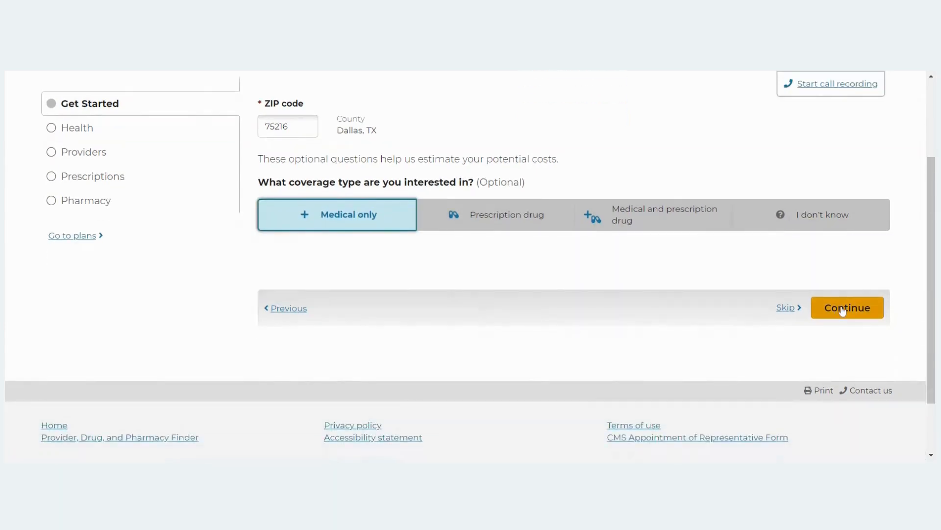
click(842, 309)
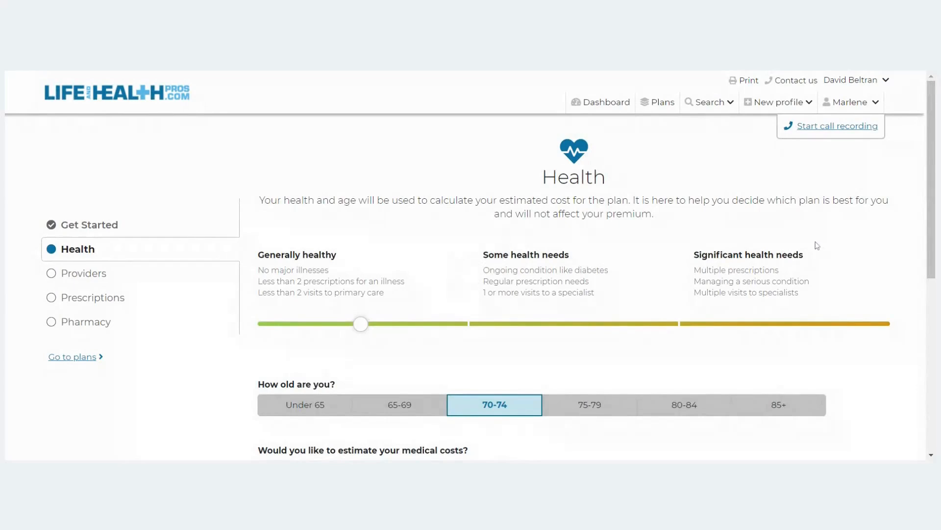
Leave the health and age answers unchanged and continue to Providers.
scroll(456, 282, down, 1)
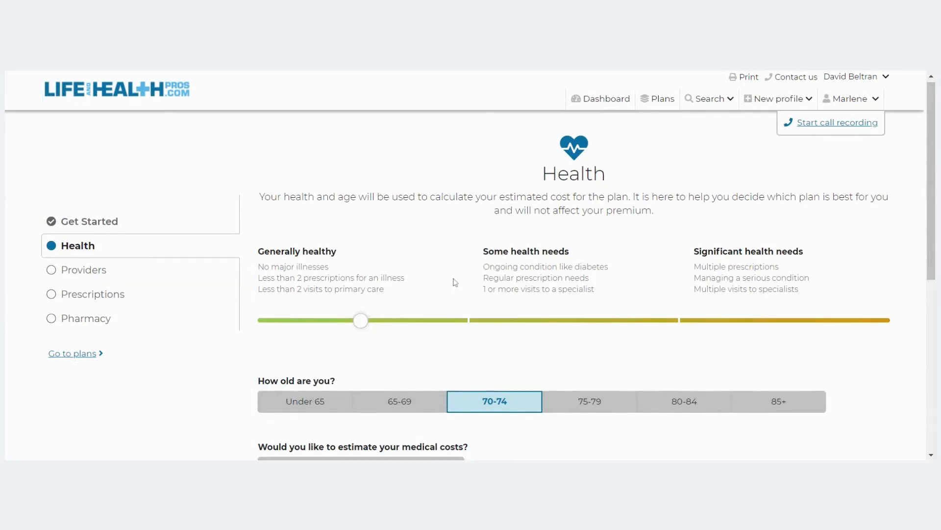
scroll(456, 281, down, 1)
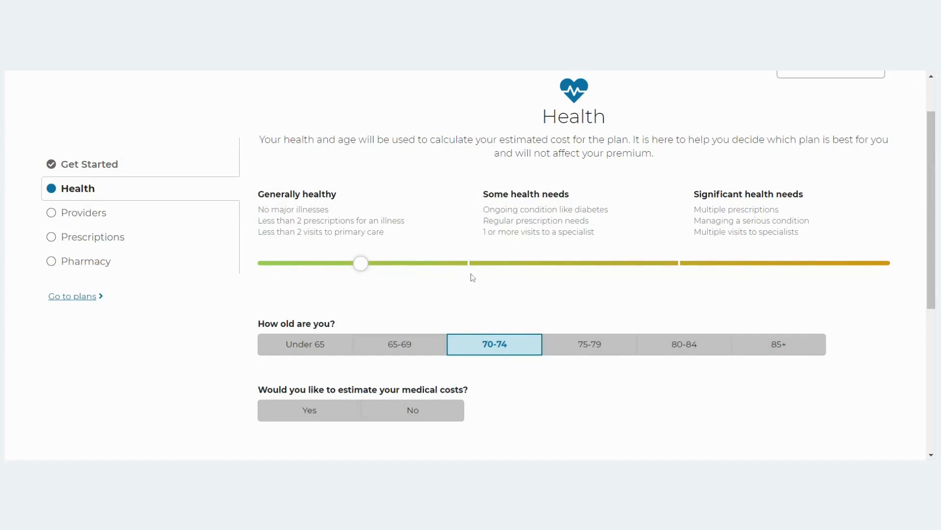
scroll(380, 336, down, 1)
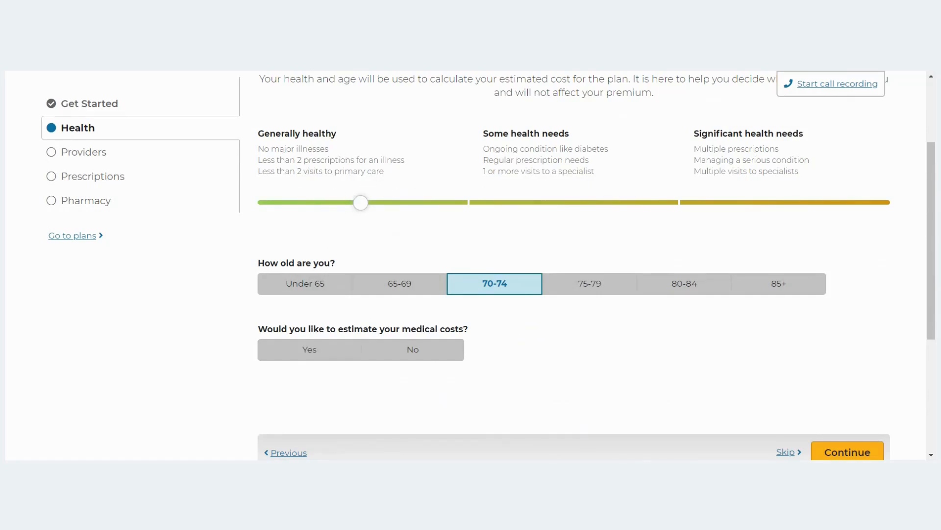
scroll(624, 315, down, 4)
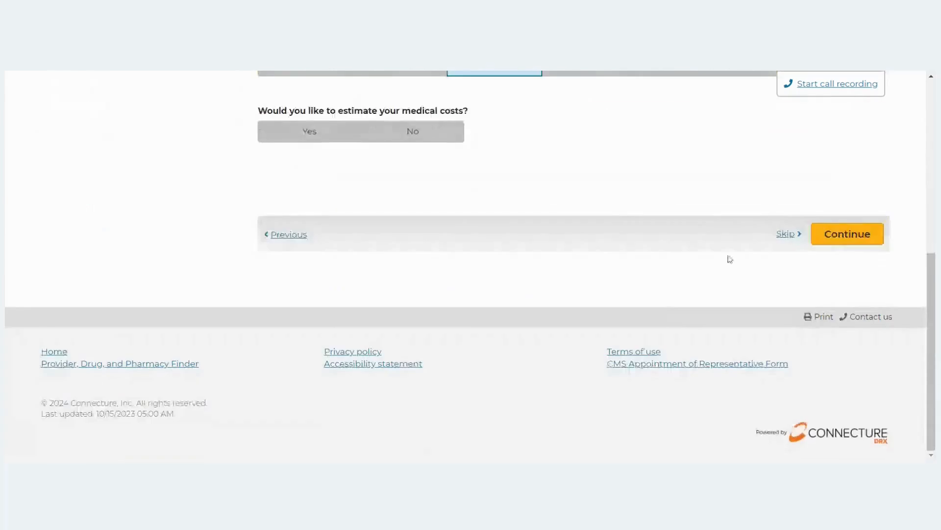
click(847, 234)
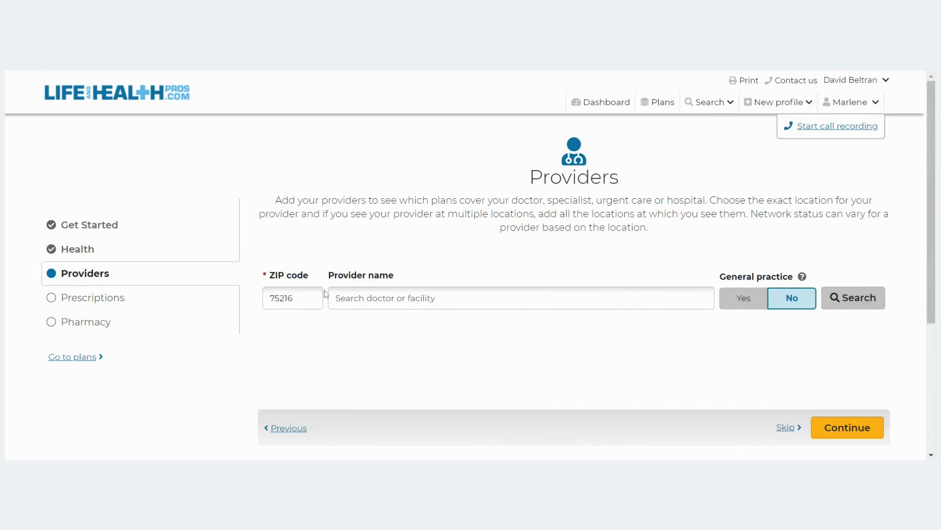
Search providers near ZIP 75216 and add the first and third results.
click(873, 309)
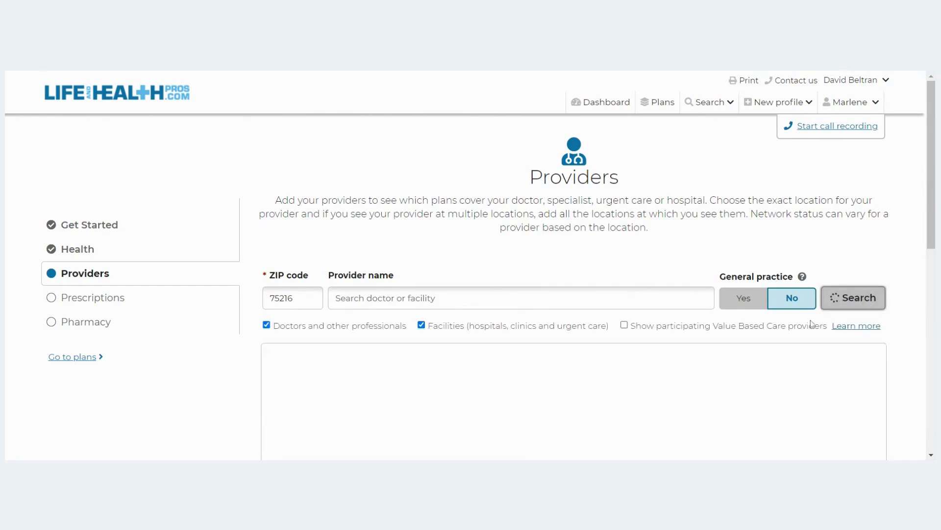
scroll(602, 175, down, 2)
scroll(602, 175, down, 3)
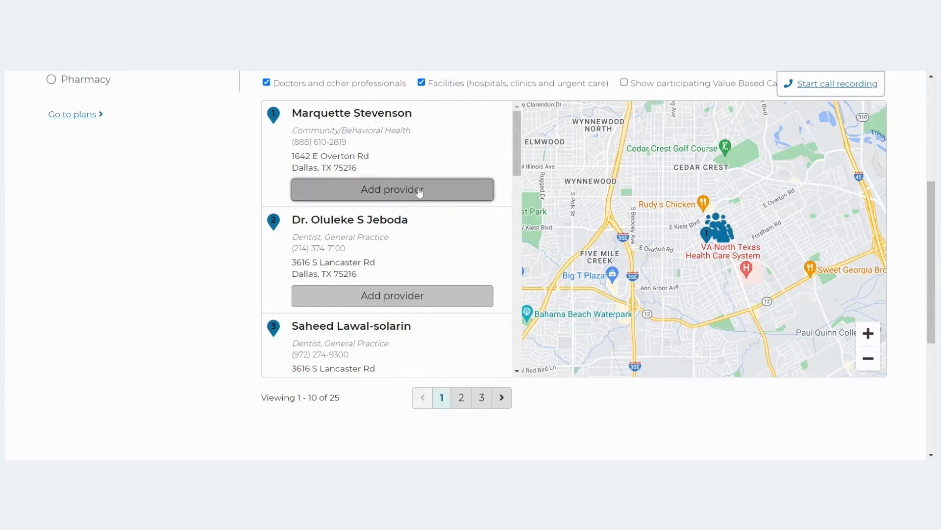
click(440, 195)
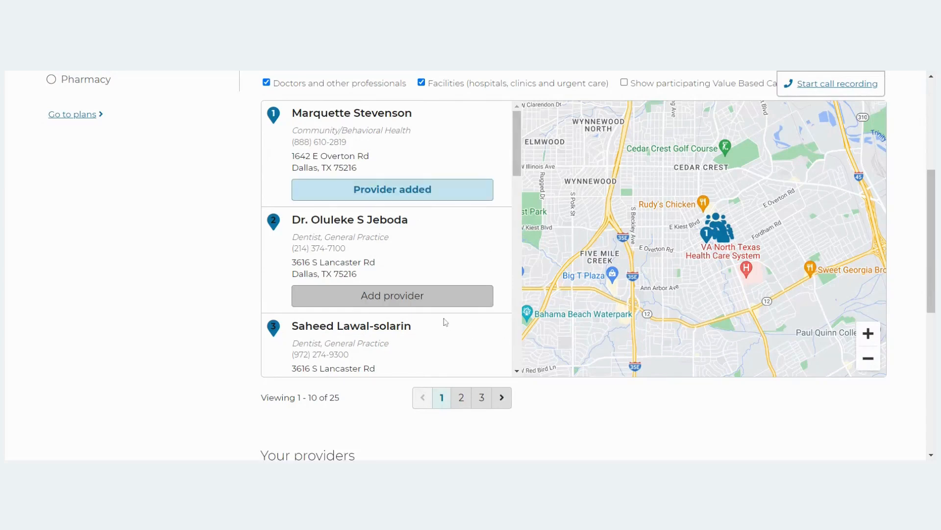
scroll(432, 264, down, 2)
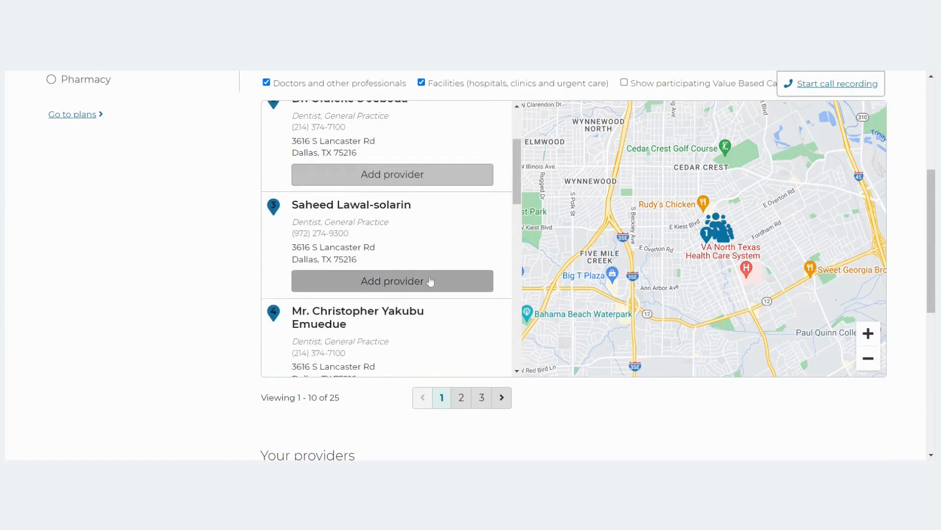
click(426, 281)
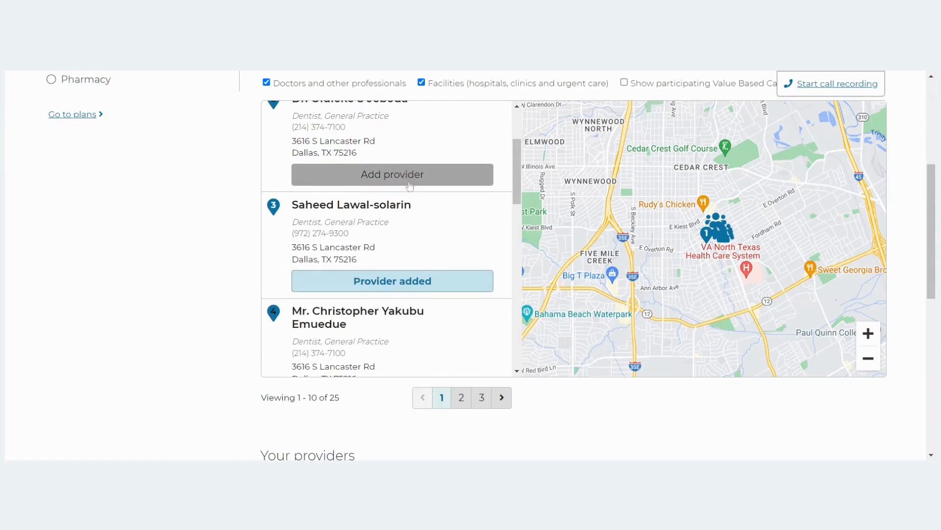
Add the fourth, fifth and sixth providers, then scroll down to Your providers.
scroll(446, 253, down, 3)
click(400, 278)
scroll(371, 245, down, 3)
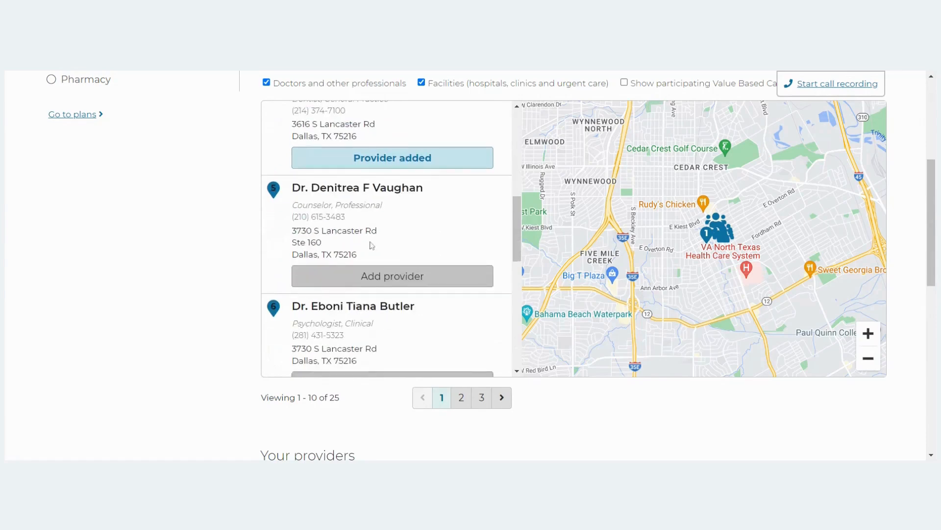
click(402, 277)
scroll(411, 278, down, 3)
click(412, 271)
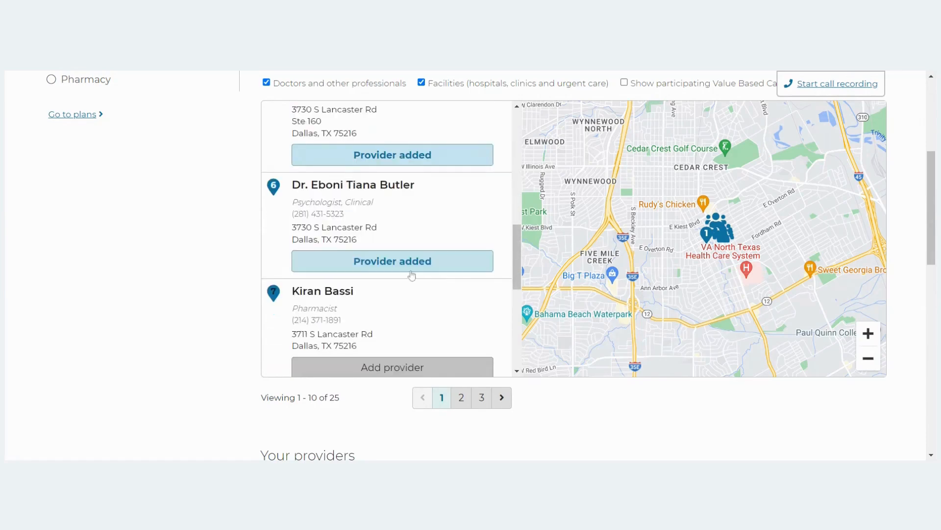
scroll(504, 294, up, 4)
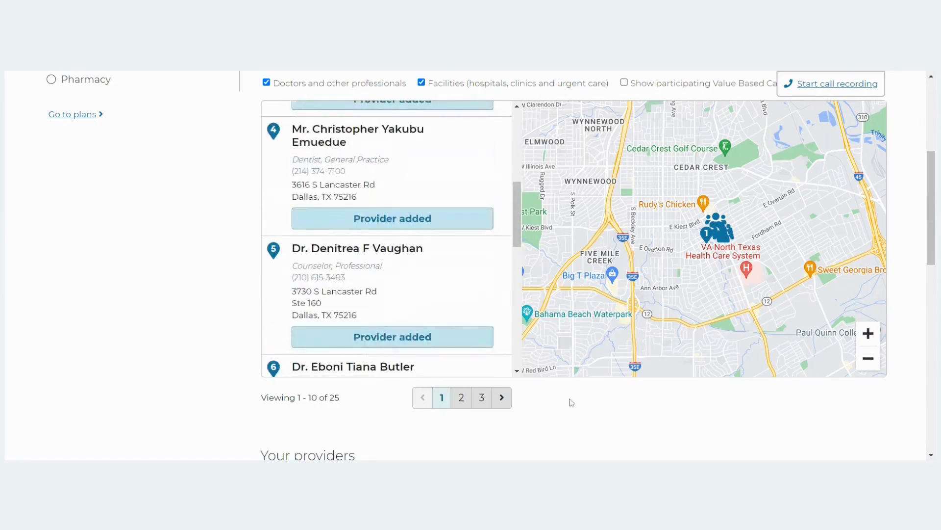
scroll(568, 399, down, 6)
scroll(617, 344, down, 4)
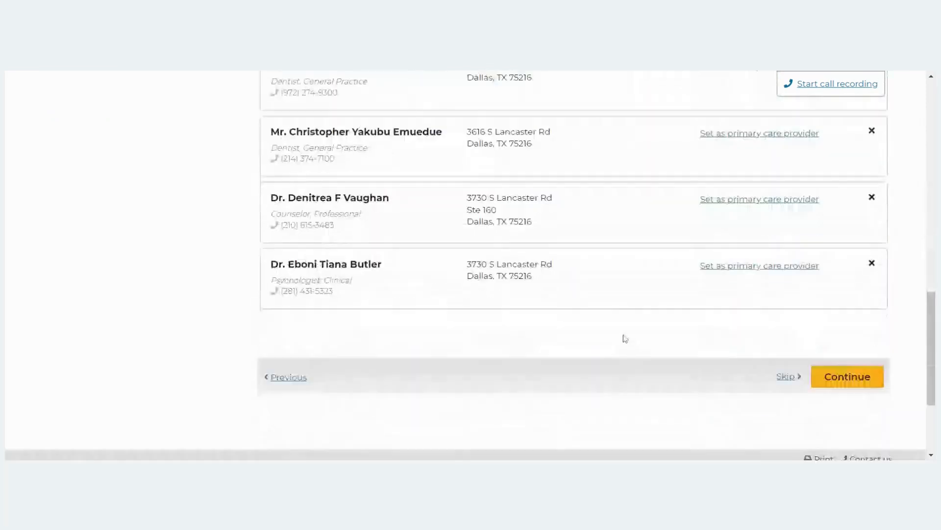
scroll(633, 323, down, 3)
click(853, 222)
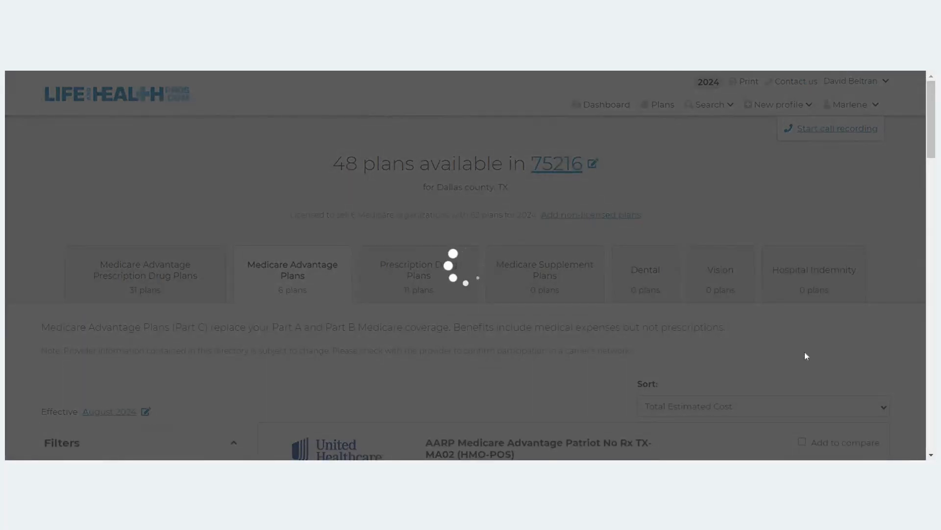
scroll(490, 235, down, 5)
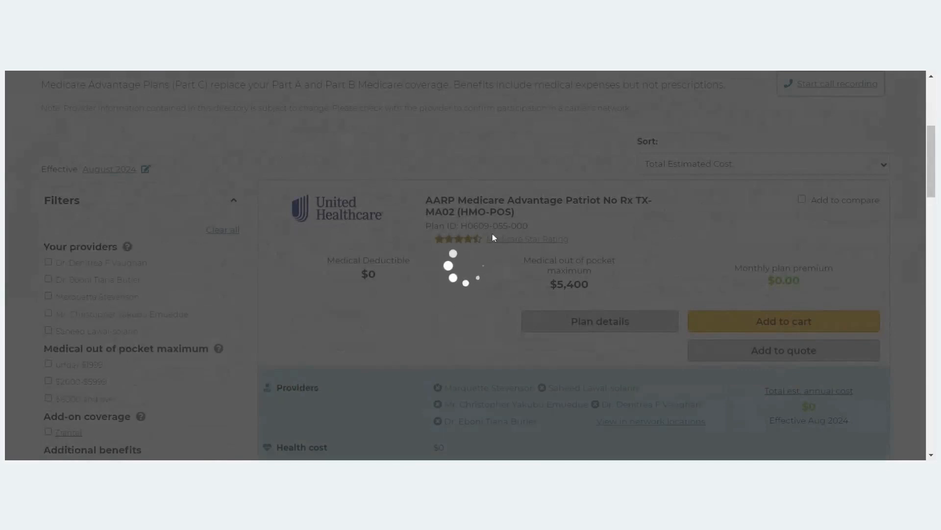
scroll(574, 266, down, 2)
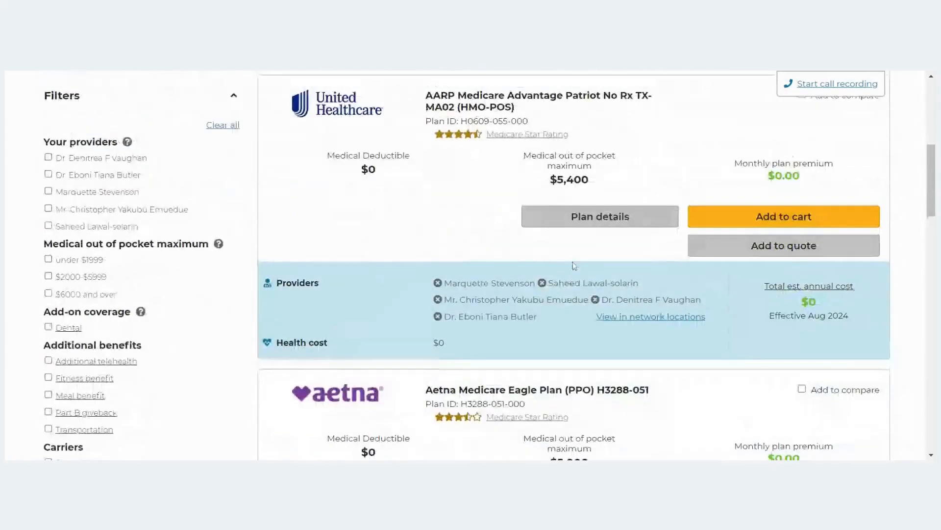
scroll(575, 265, down, 4)
scroll(571, 265, down, 7)
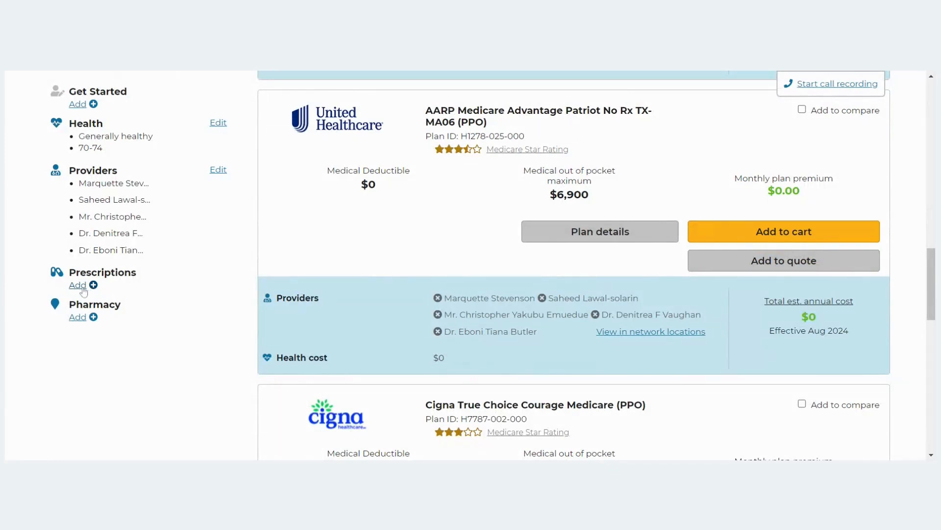
scroll(85, 292, up, 1)
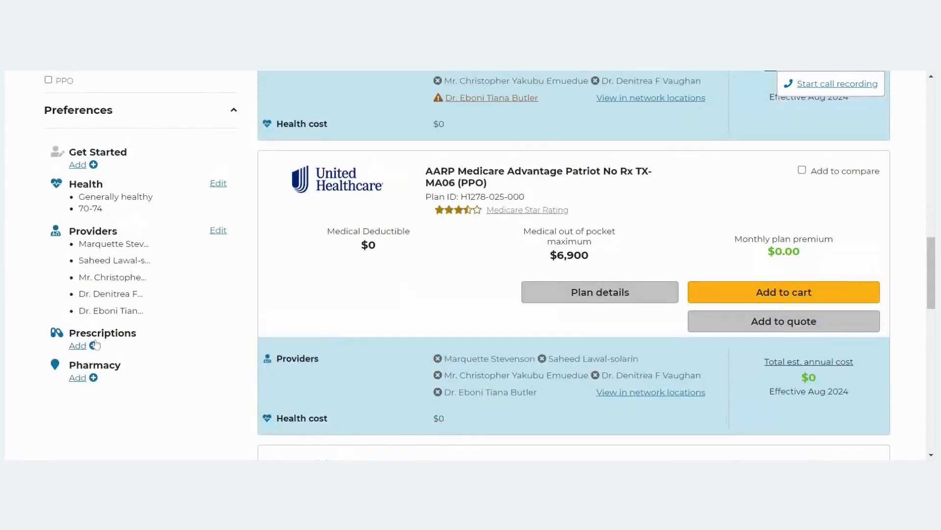
Search 'met' and add metformin hcl TAB 500MG, 60 per month, then go to Pharmacy.
click(93, 346)
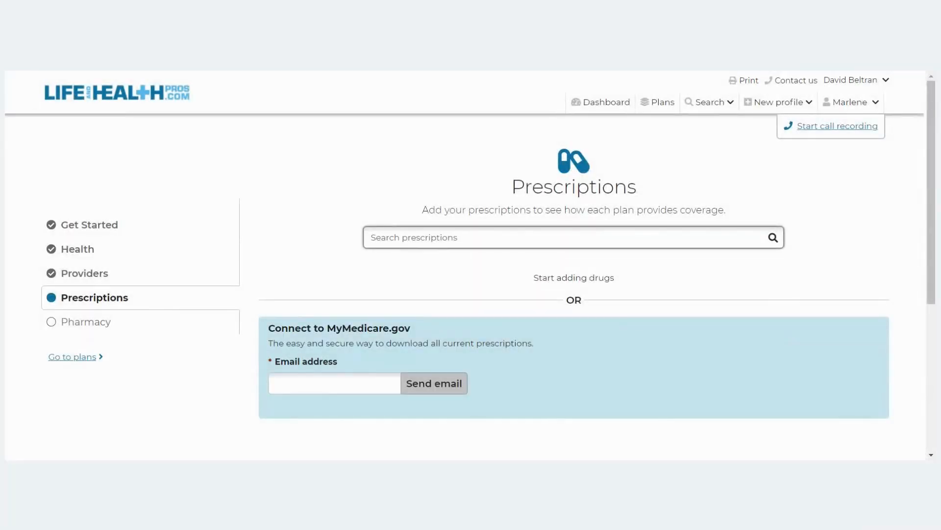
text(metf)
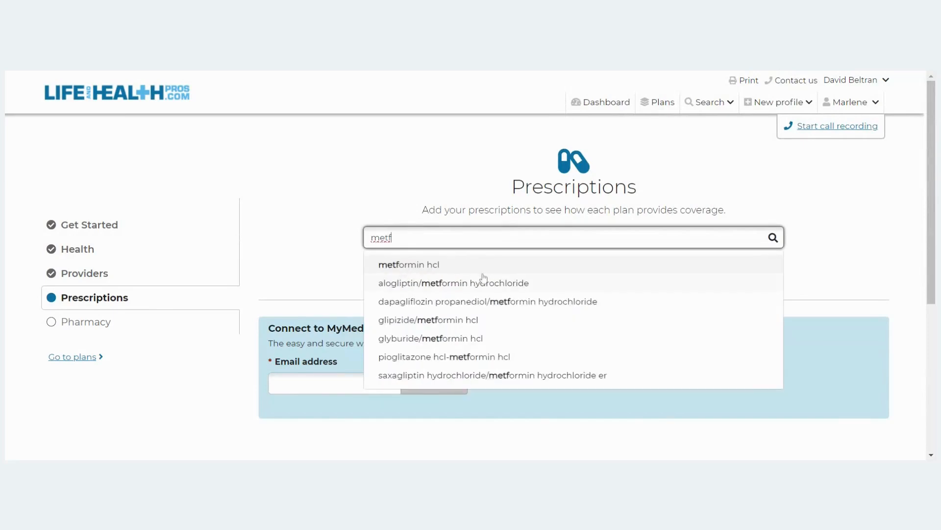
click(483, 272)
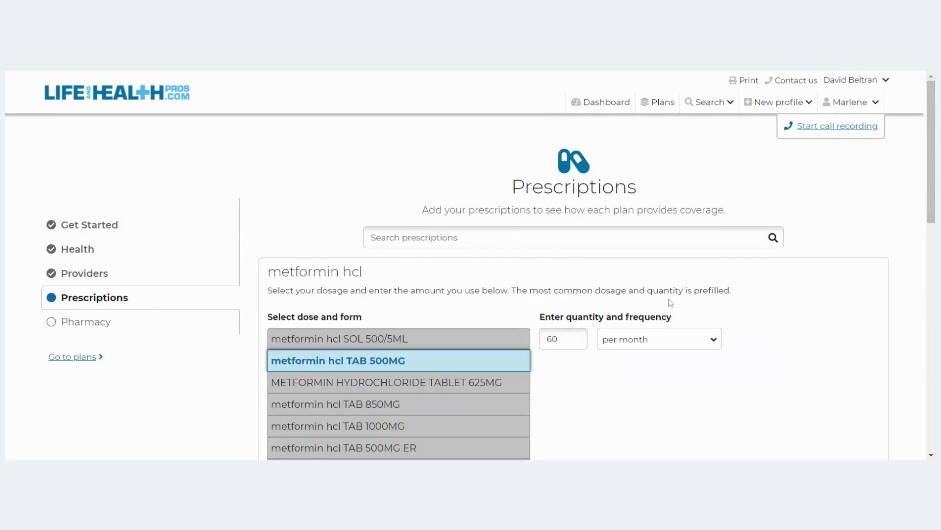
scroll(657, 257, down, 2)
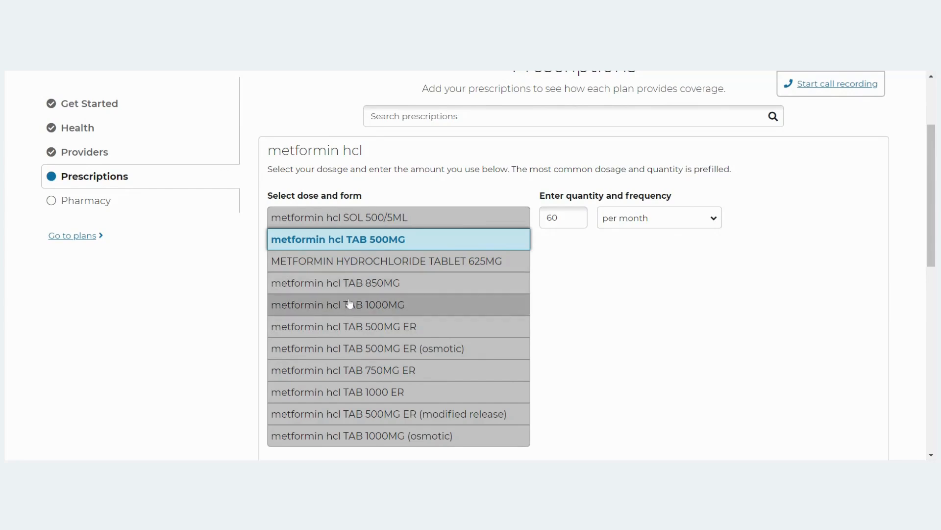
scroll(400, 304, down, 4)
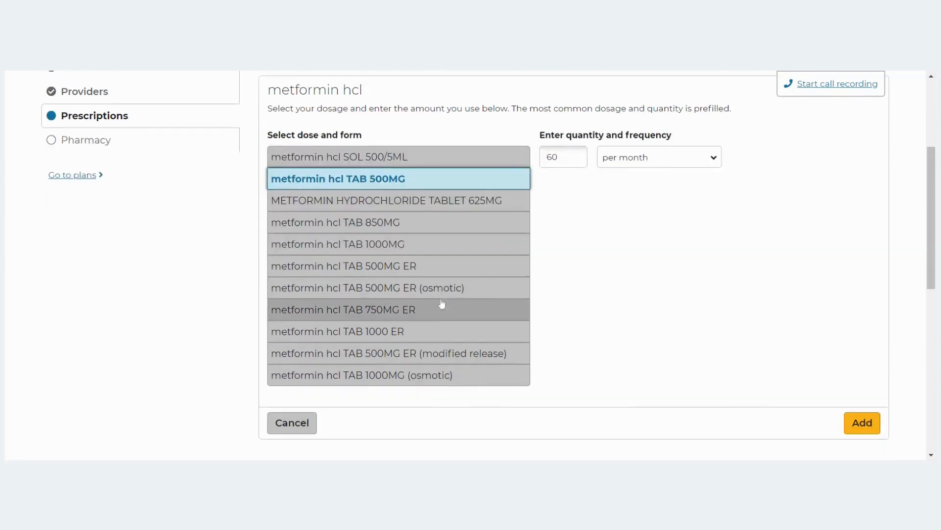
scroll(649, 239, up, 3)
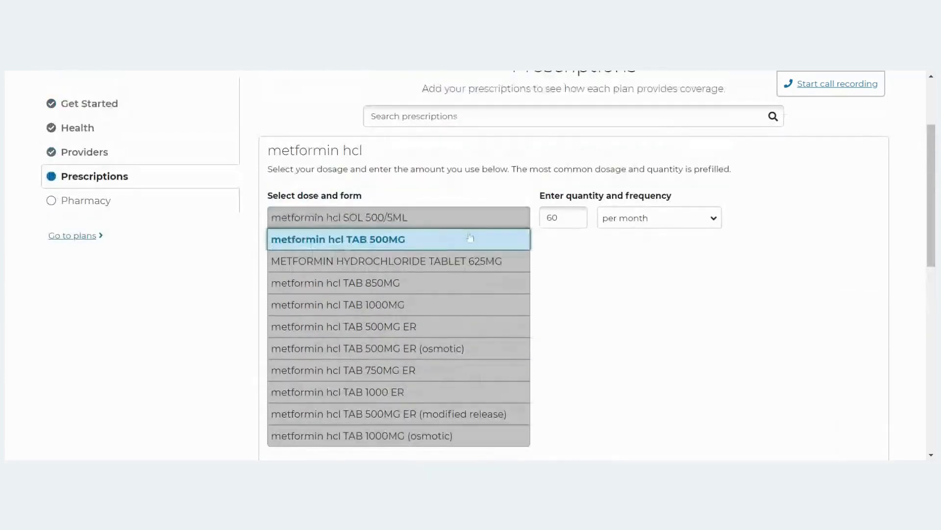
scroll(659, 260, down, 5)
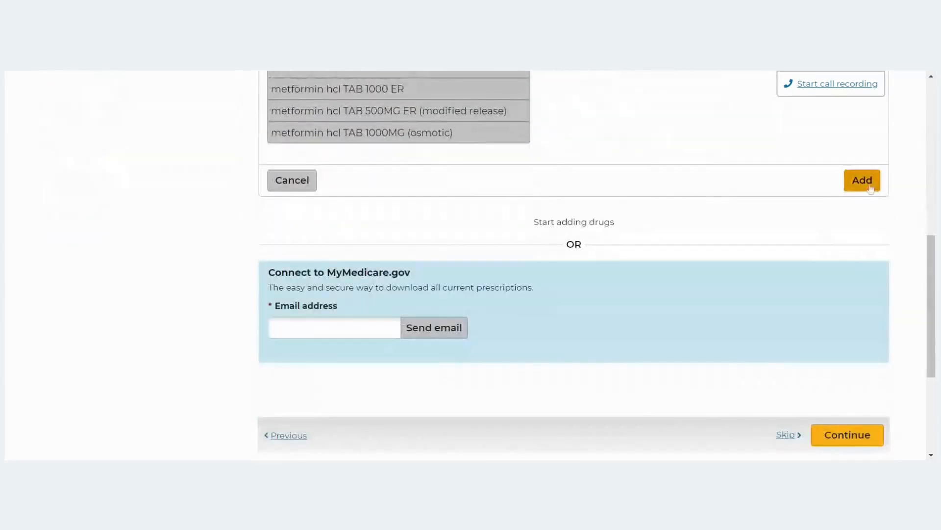
click(864, 183)
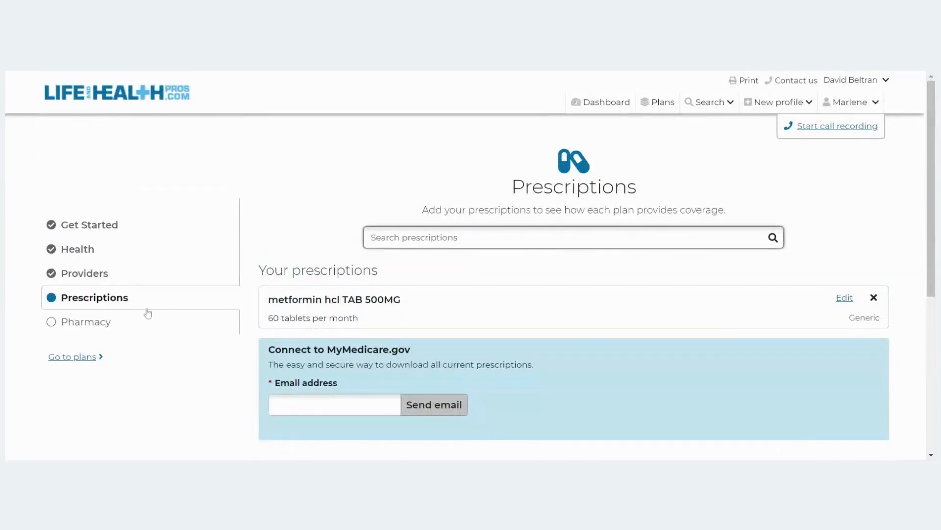
click(93, 327)
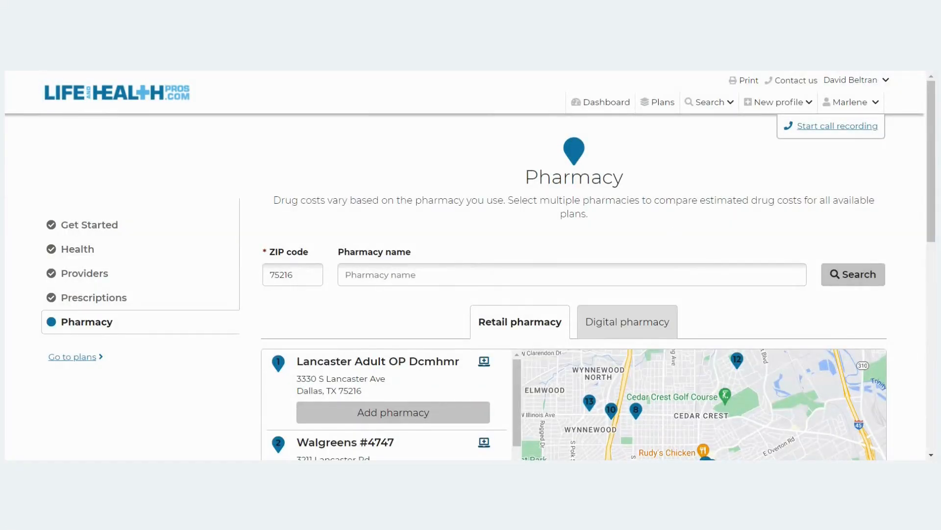
Add Lancaster Adult OP Dcmhmr, Walgreens #4747 and Dallas VAMC Pharmacy as pharmacies.
scroll(578, 258, down, 2)
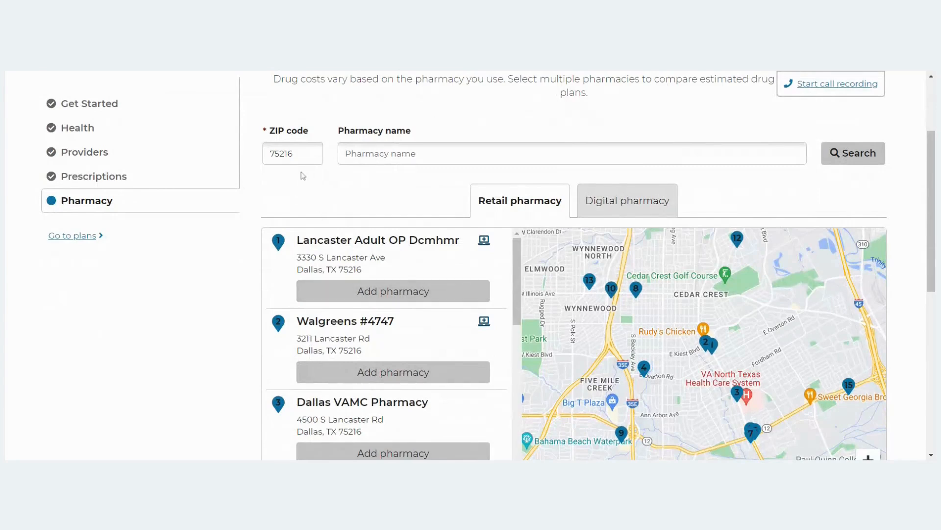
scroll(772, 249, down, 1)
scroll(773, 250, down, 2)
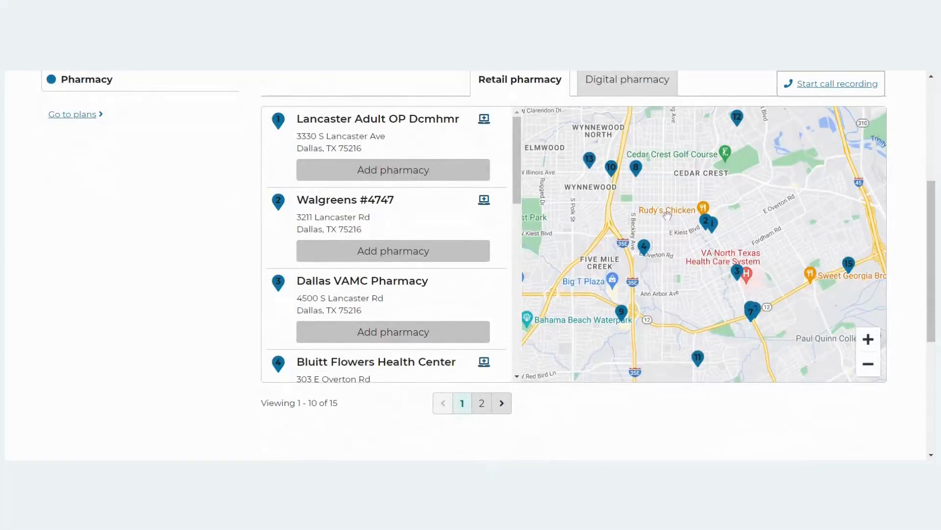
click(424, 172)
click(426, 252)
click(441, 343)
scroll(463, 279, down, 1)
click(405, 354)
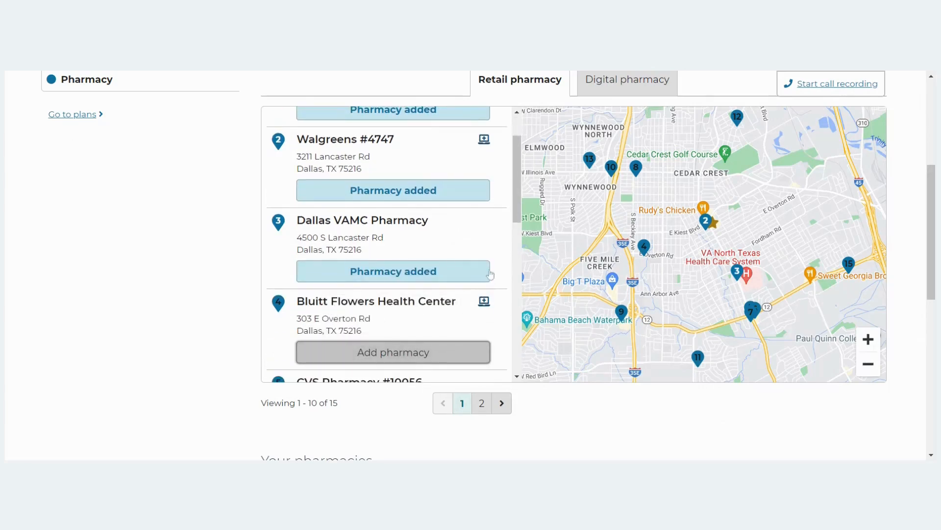
Finish the pharmacy step to see plans sorted by Total Estimated Cost.
scroll(424, 287, up, 1)
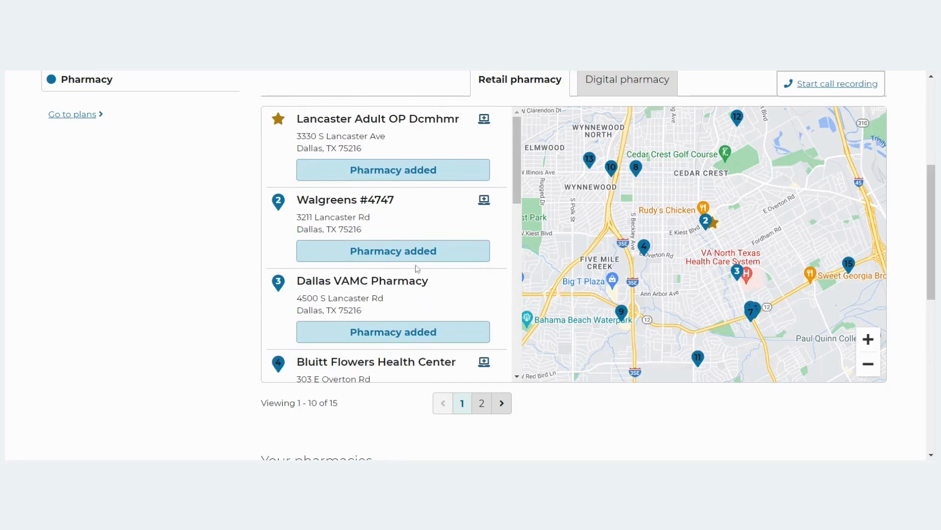
scroll(417, 267, down, 2)
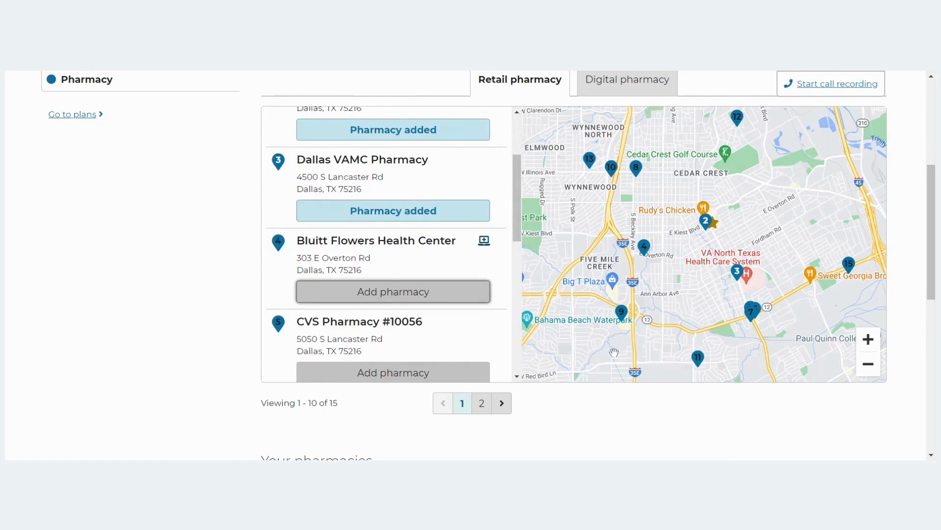
scroll(652, 405, down, 3)
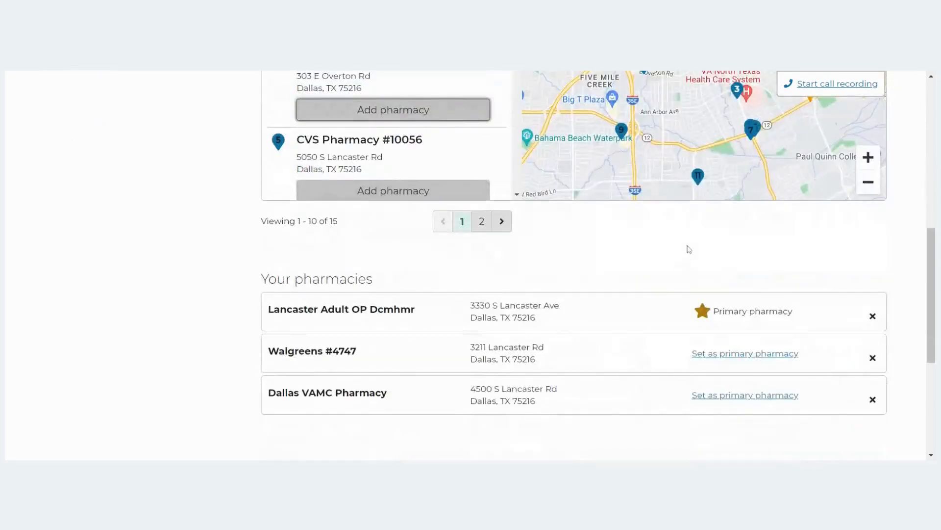
scroll(692, 245, down, 5)
click(847, 234)
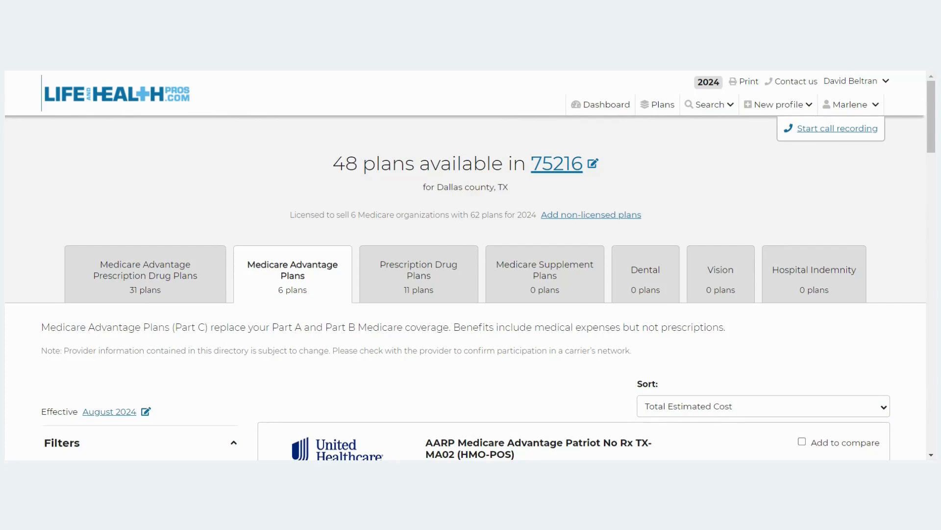
Scroll through the 6 Medicare Advantage plans and their provider coverage.
scroll(550, 285, down, 3)
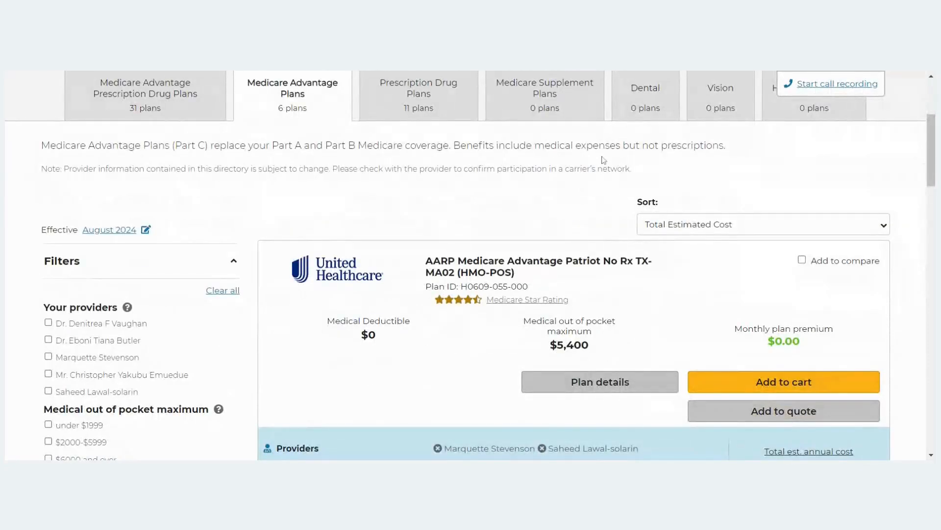
scroll(601, 159, down, 1)
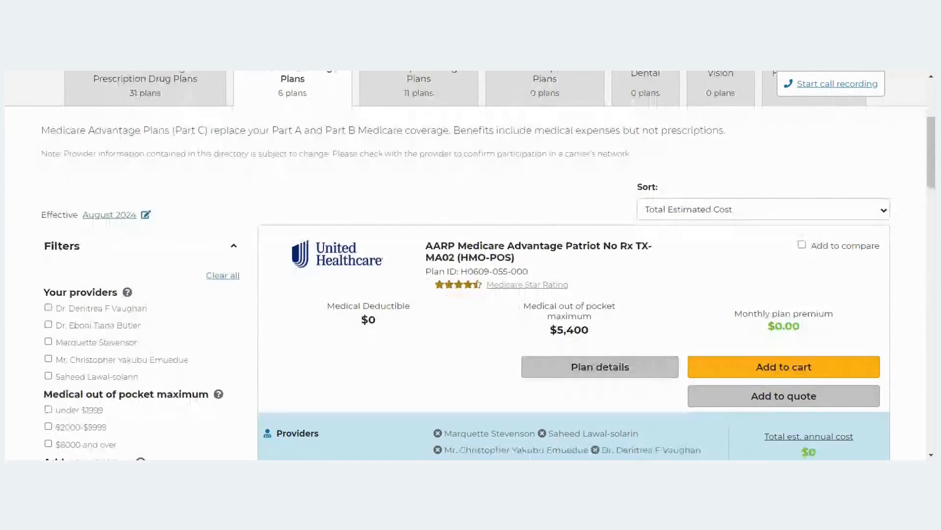
scroll(704, 151, down, 1)
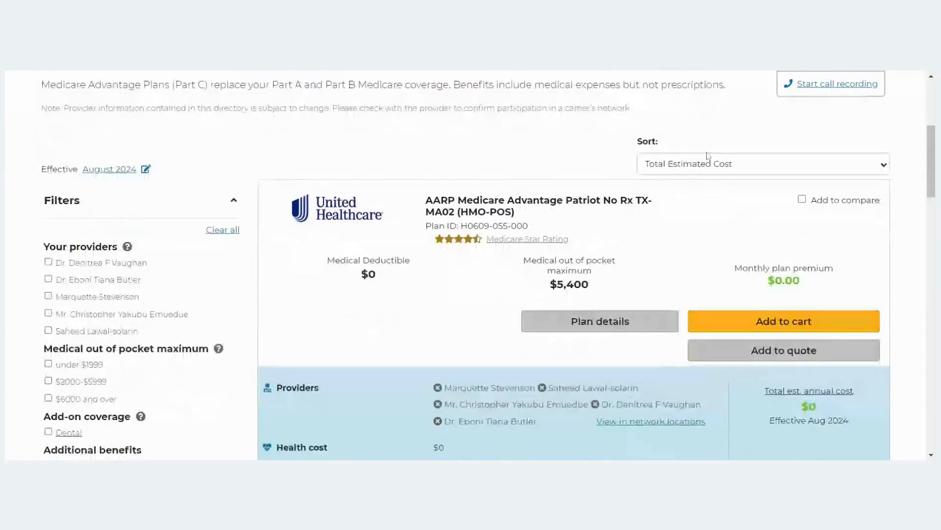
scroll(709, 156, down, 1)
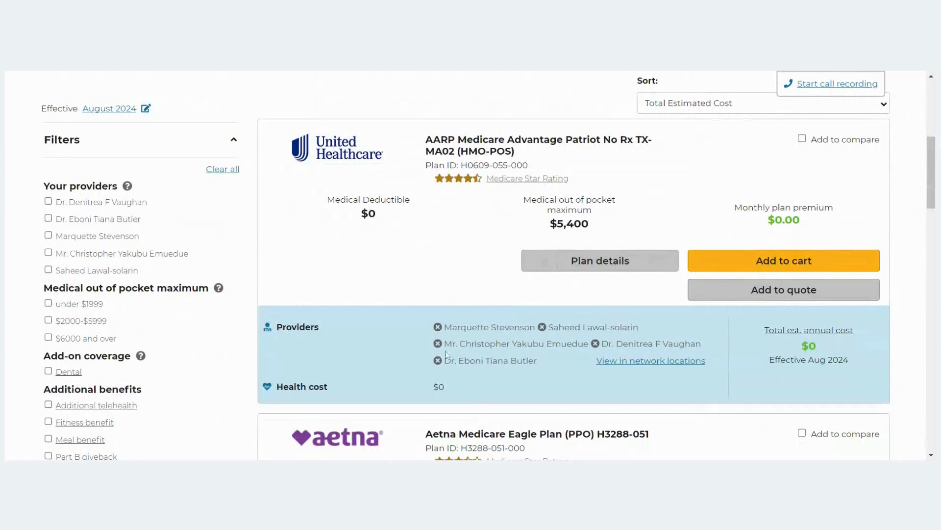
drag(323, 328, 276, 328)
scroll(302, 359, down, 1)
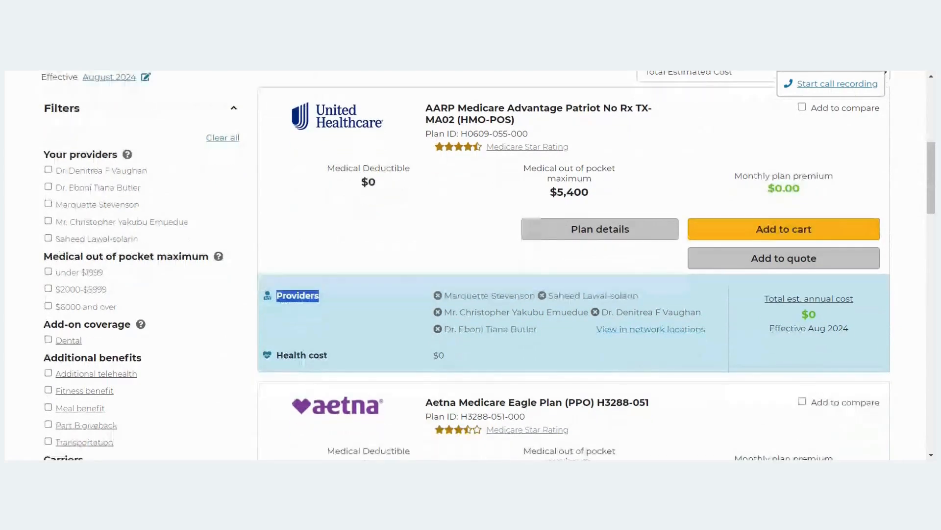
scroll(544, 272, down, 1)
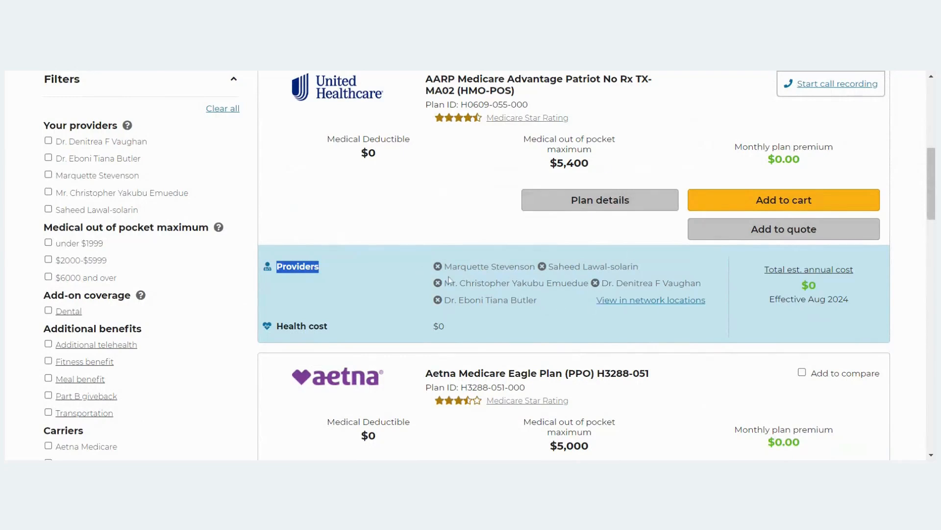
scroll(436, 272, down, 1)
scroll(436, 273, down, 4)
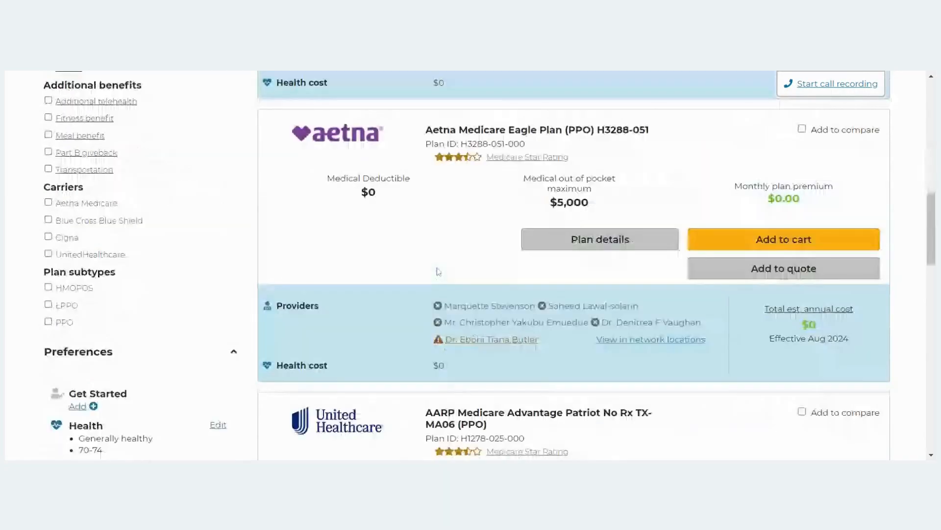
scroll(438, 271, down, 2)
scroll(456, 268, down, 5)
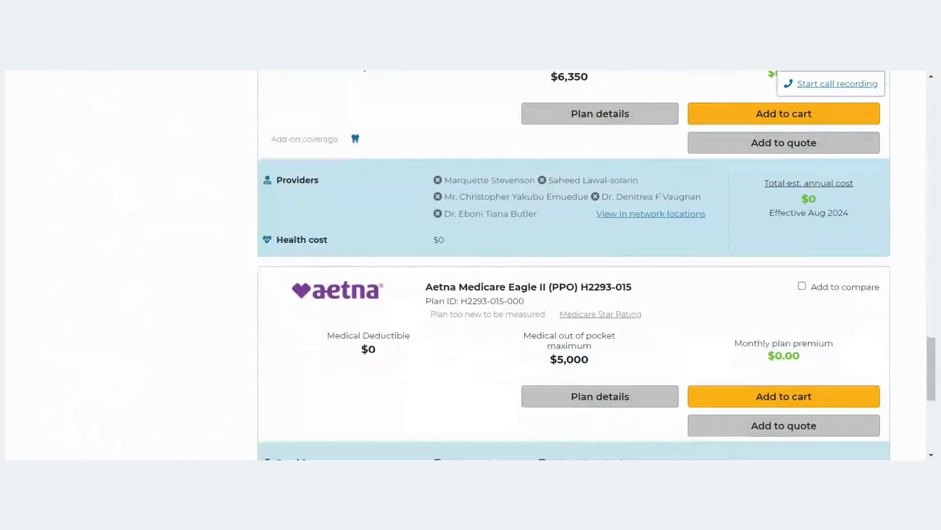
scroll(619, 247, down, 5)
Return up the results and edit Providers from the Preferences sidebar.
scroll(620, 248, up, 6)
scroll(620, 260, up, 5)
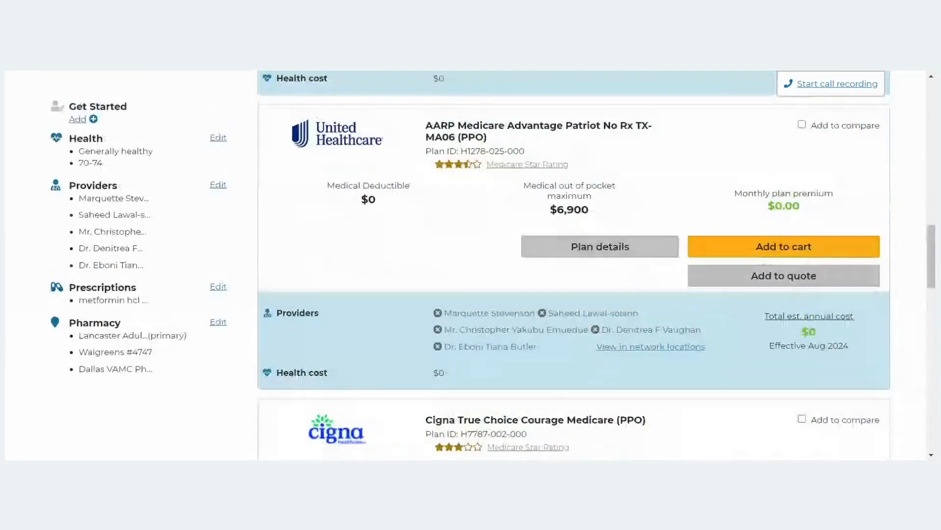
scroll(659, 222, down, 8)
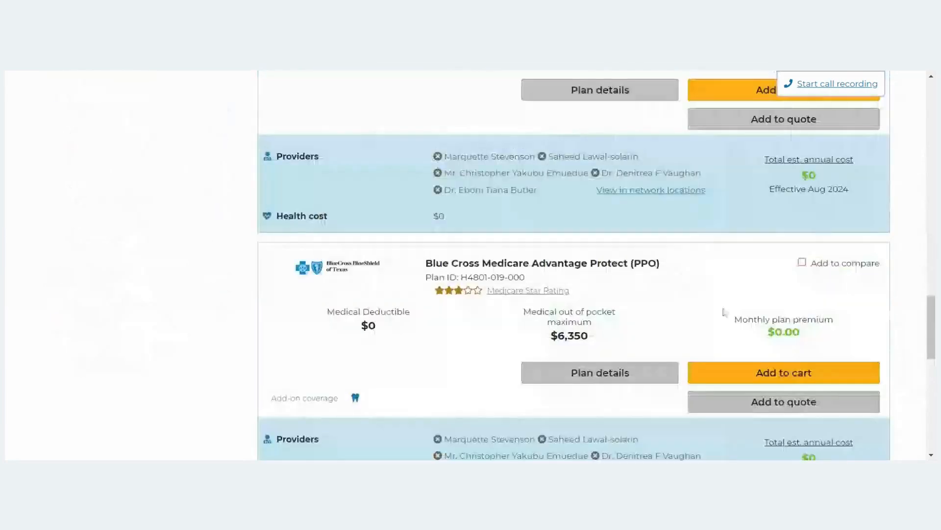
scroll(650, 224, up, 1)
scroll(650, 223, up, 12)
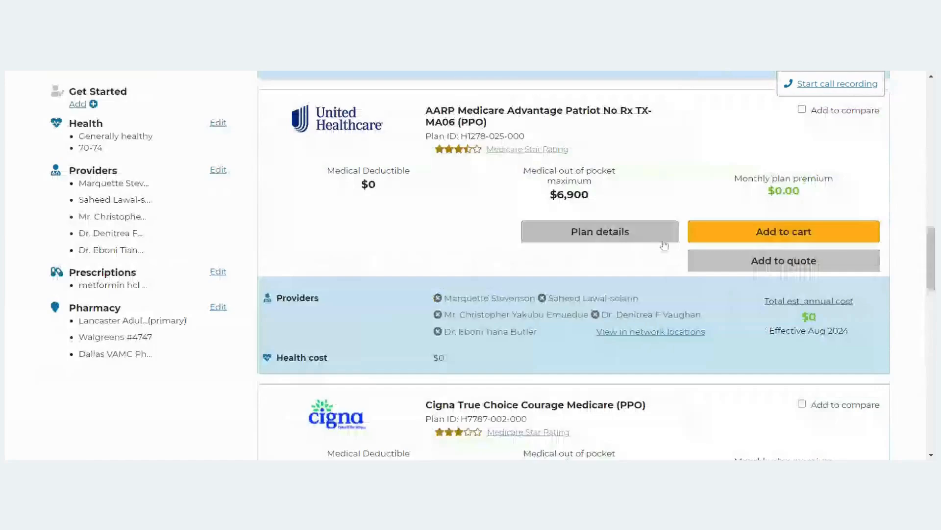
scroll(283, 196, up, 6)
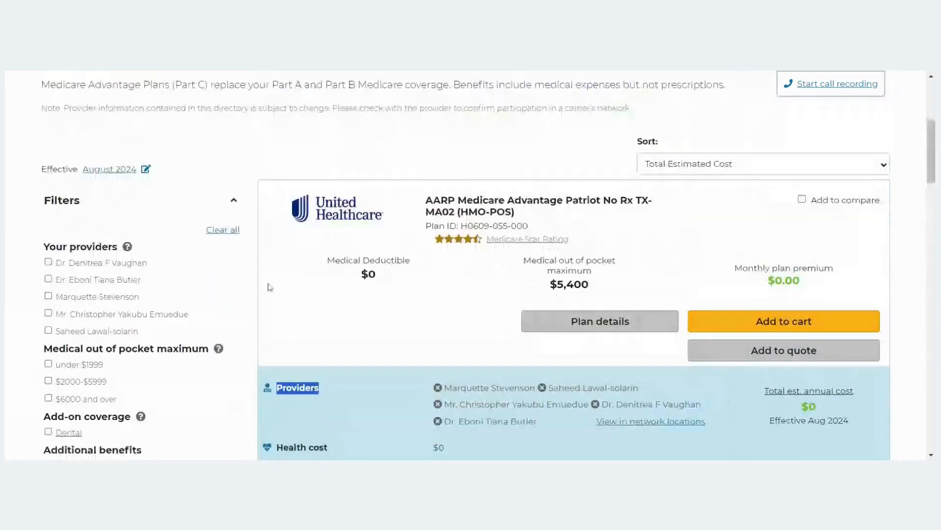
scroll(262, 301, up, 4)
scroll(260, 318, down, 12)
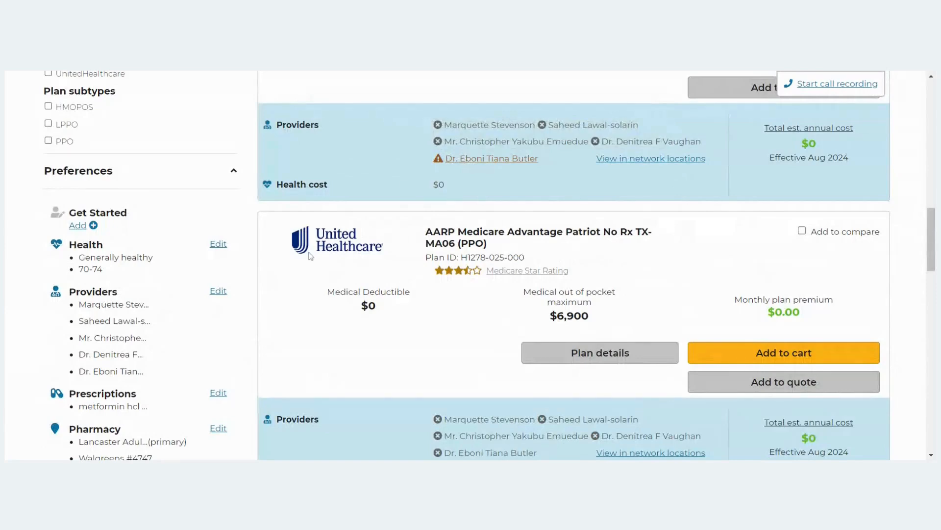
click(219, 291)
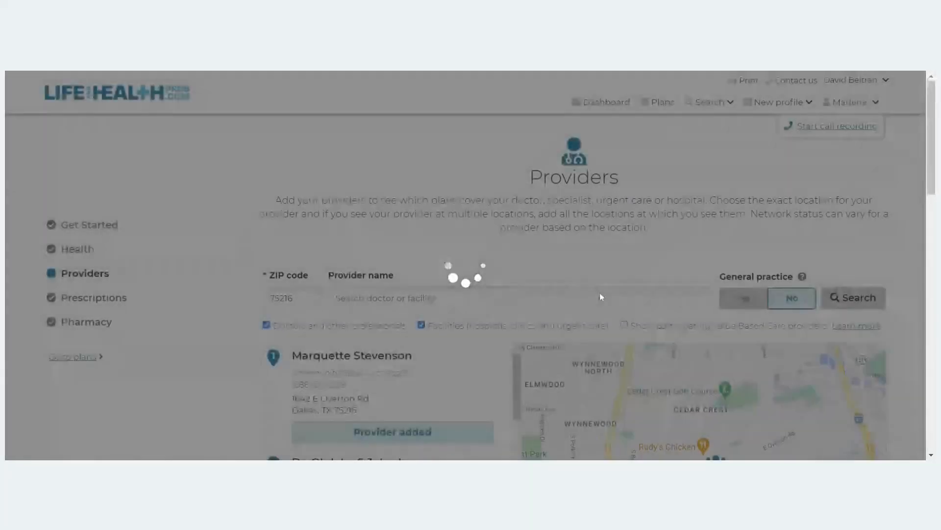
Add the second dentist, a counselor, the provider above it and a family nurse practitioner.
scroll(416, 210, down, 7)
scroll(416, 214, up, 1)
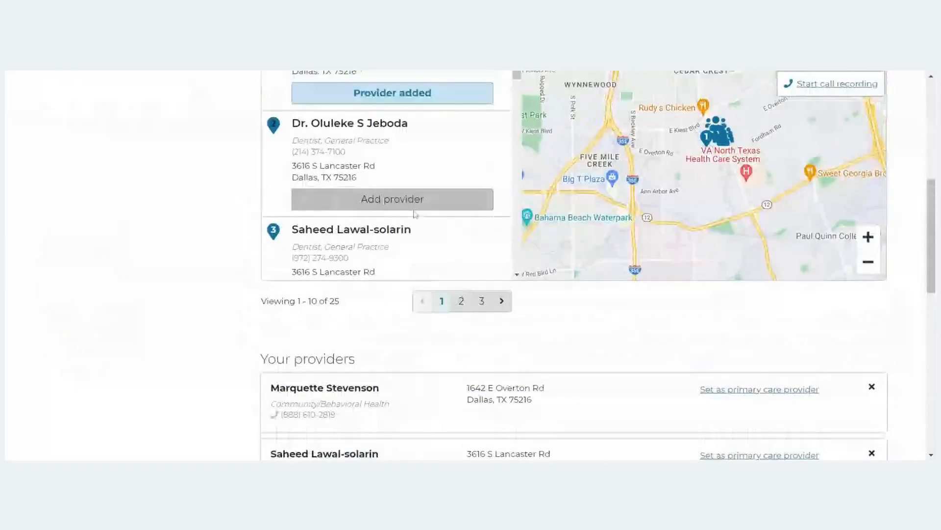
scroll(415, 214, up, 5)
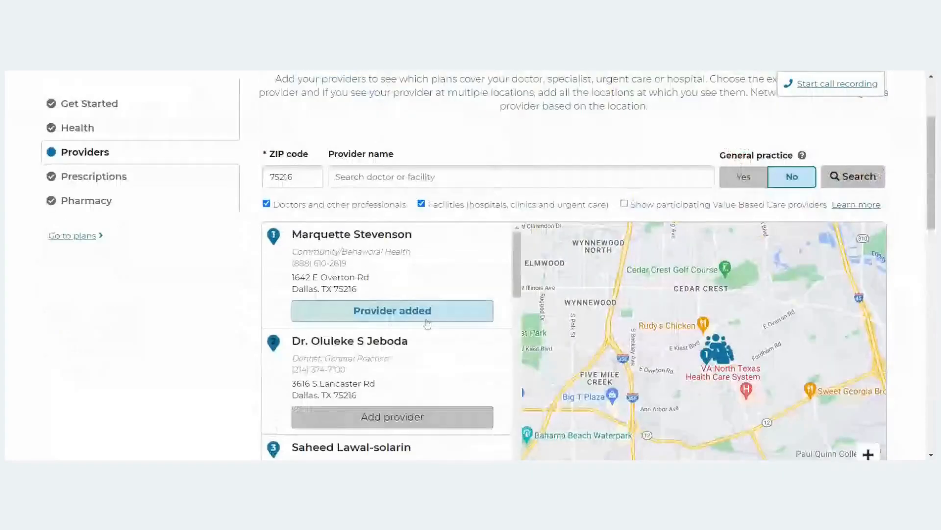
click(437, 412)
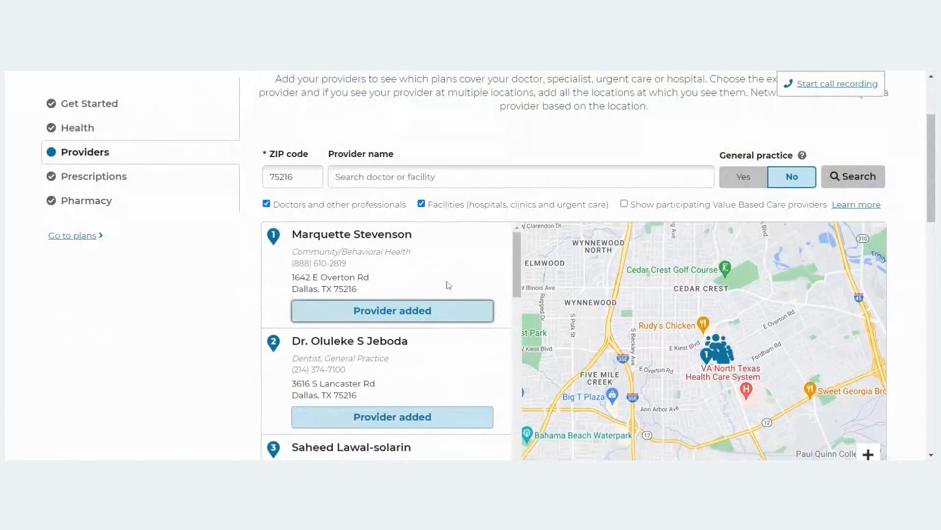
scroll(446, 281, down, 2)
scroll(449, 281, down, 15)
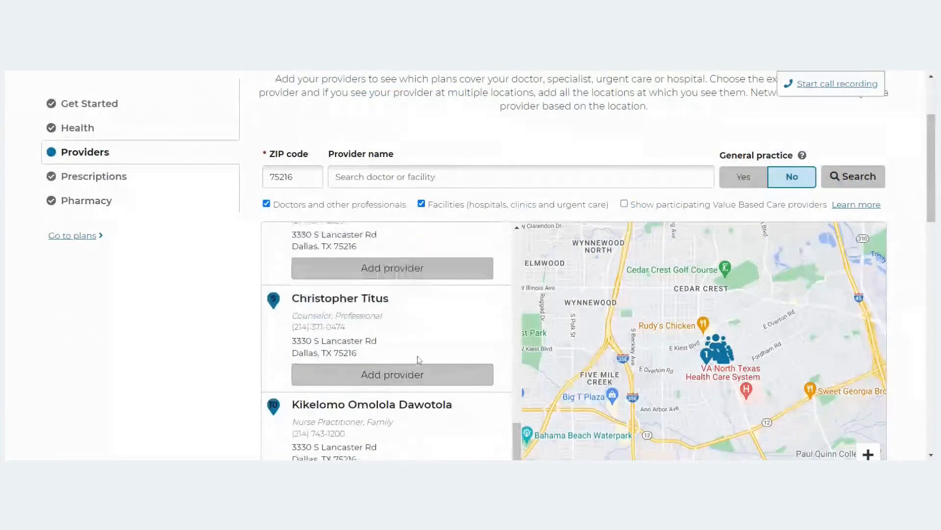
click(423, 378)
click(416, 272)
scroll(406, 314, down, 5)
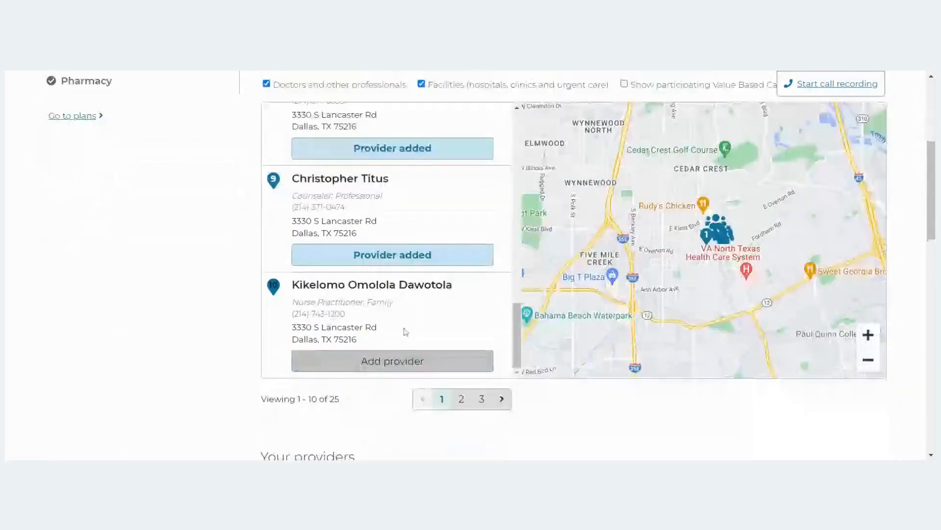
click(406, 245)
Continue to the 48-plan results for 75216: 31 MAPD, 6 MA, 11 PDP.
scroll(574, 320, up, 4)
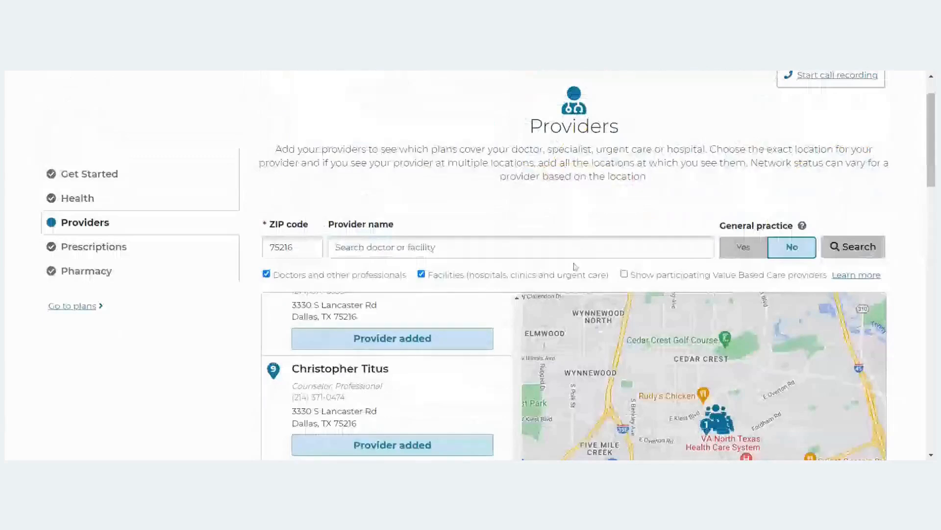
scroll(574, 265, up, 2)
scroll(551, 270, down, 15)
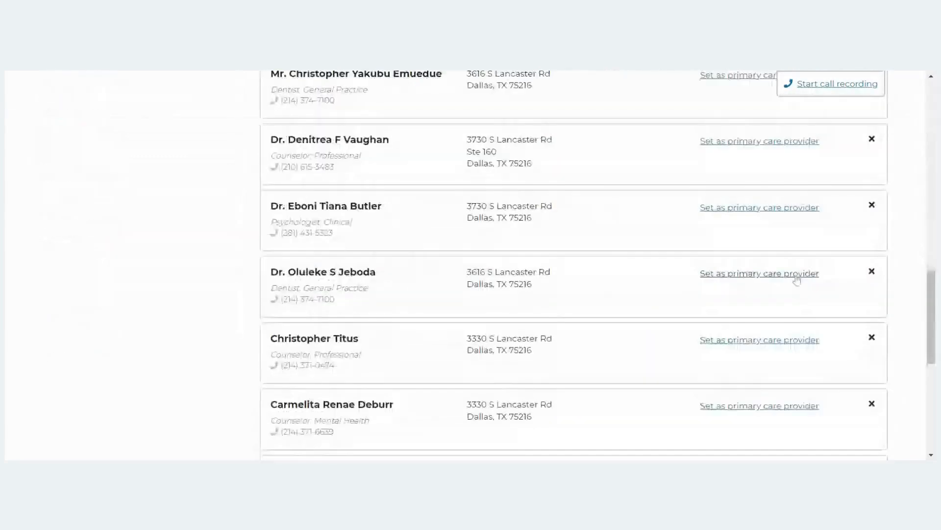
scroll(797, 279, down, 5)
click(831, 220)
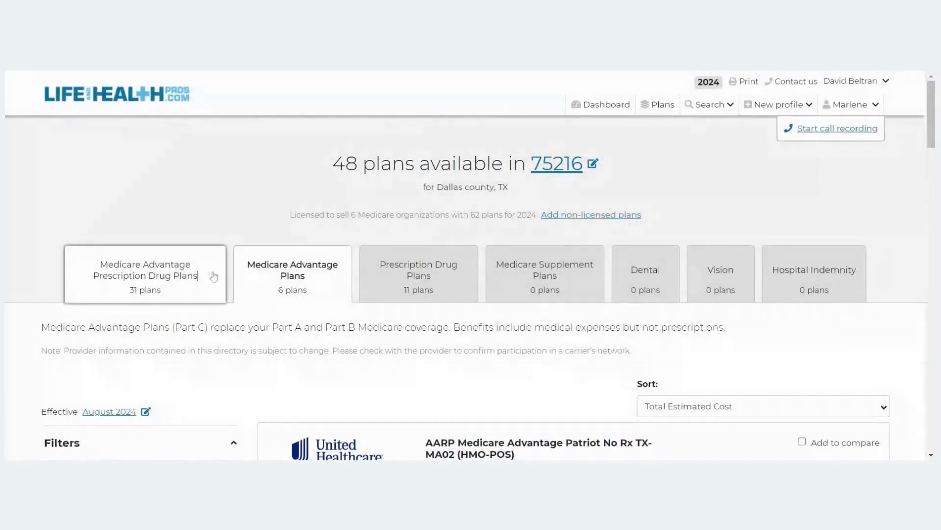
Show the Medicare Advantage Prescription Drug Plans results and scroll through the plan cards.
click(214, 276)
scroll(566, 313, down, 5)
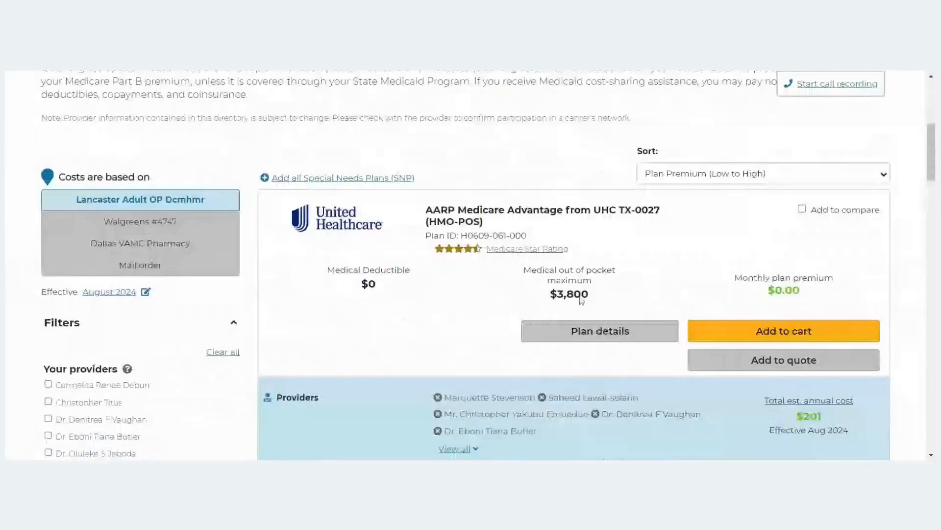
scroll(582, 300, down, 10)
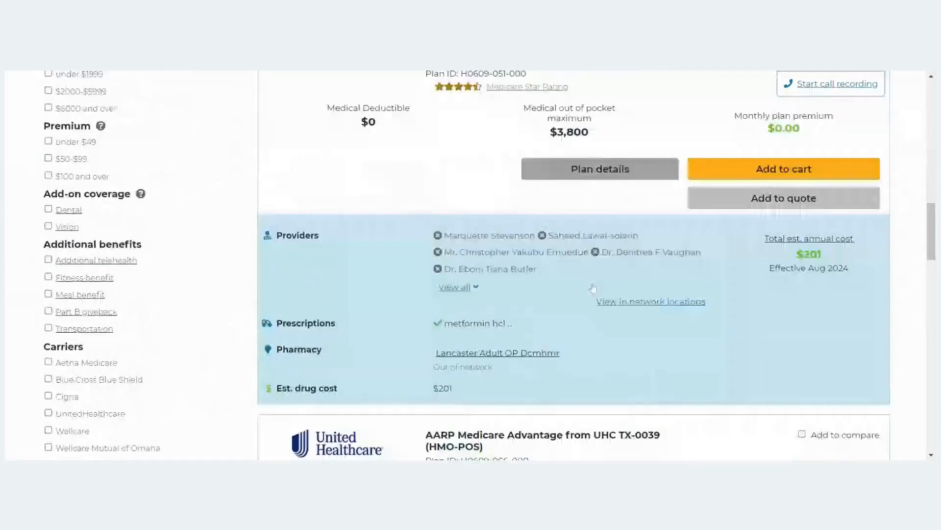
scroll(593, 289, down, 10)
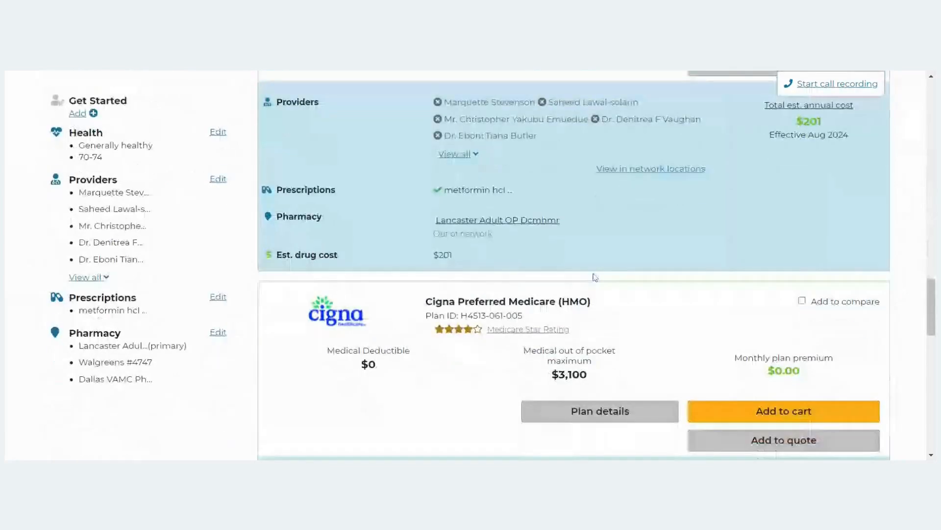
scroll(595, 276, down, 15)
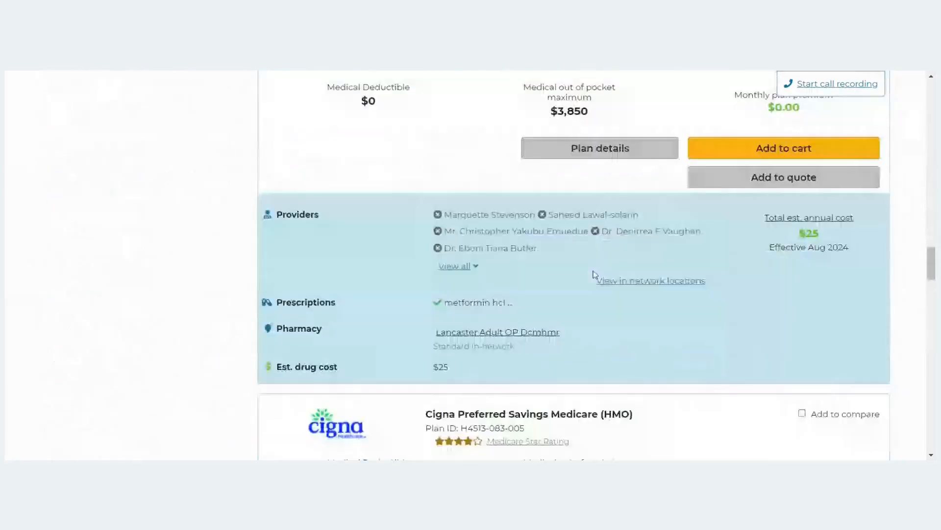
scroll(595, 275, down, 9)
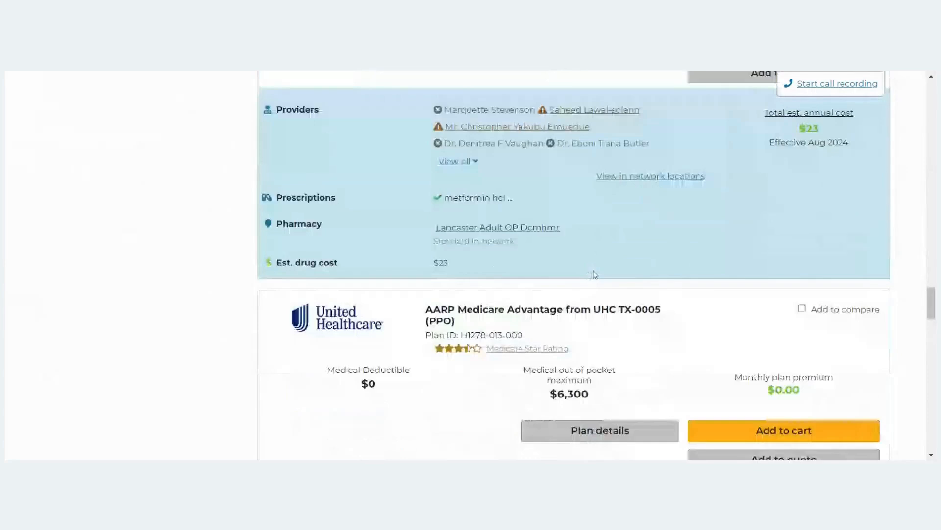
scroll(595, 275, down, 15)
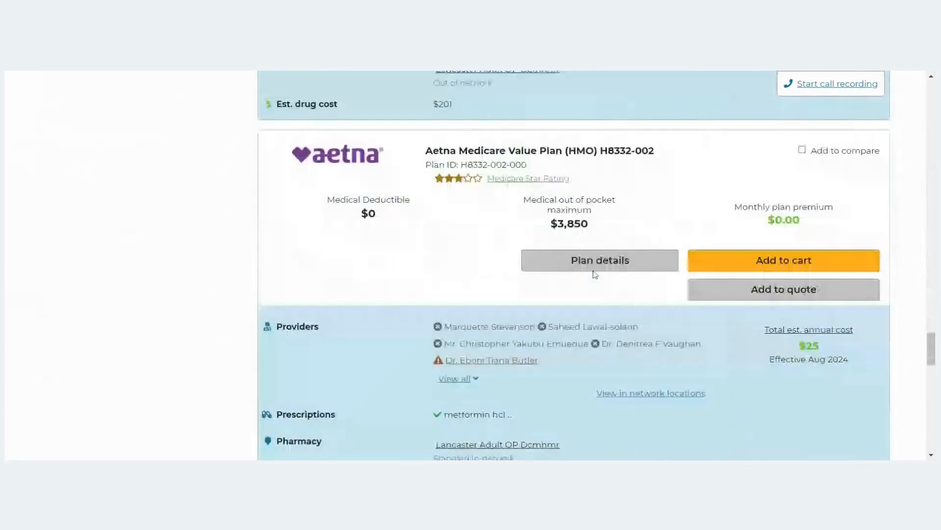
scroll(593, 272, down, 5)
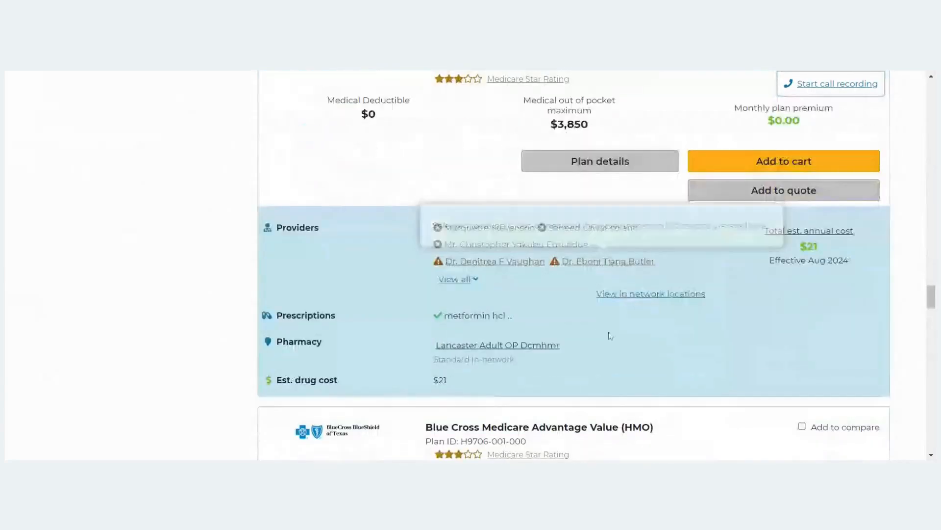
scroll(660, 382, down, 9)
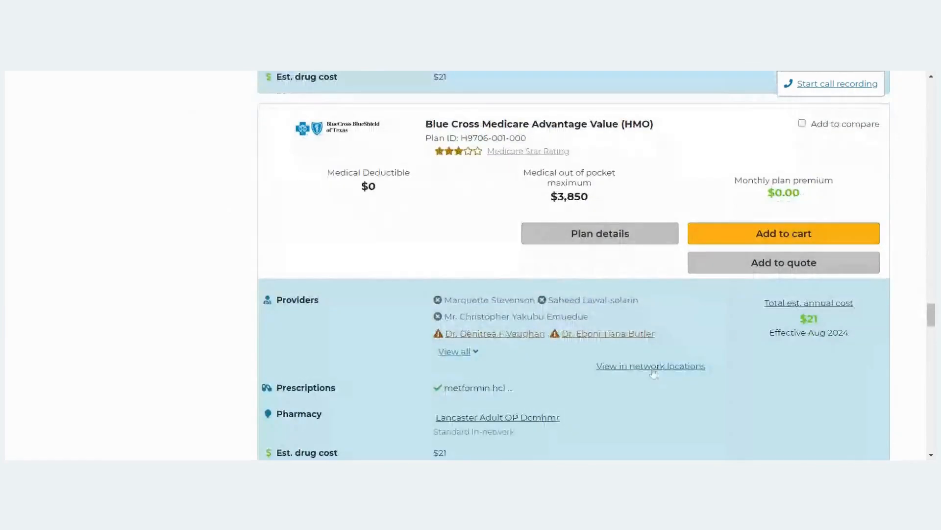
scroll(658, 365, down, 11)
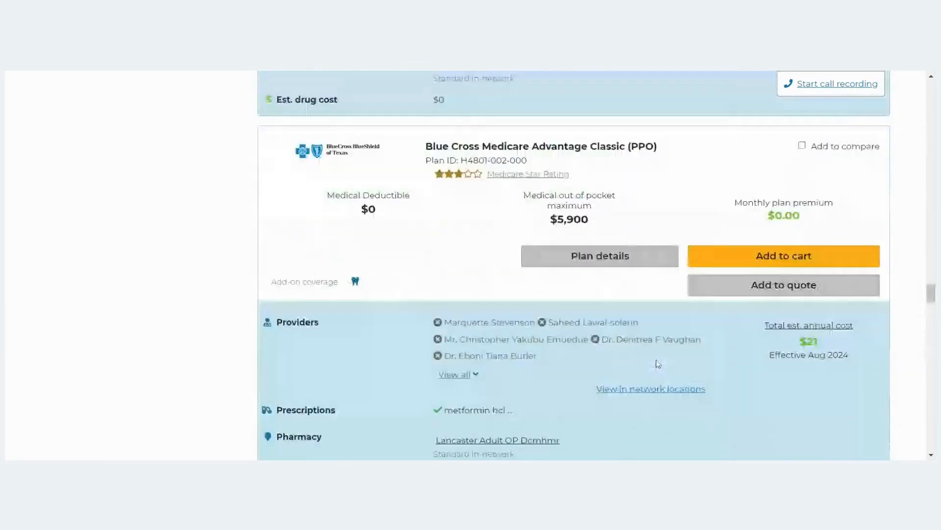
scroll(657, 362, down, 20)
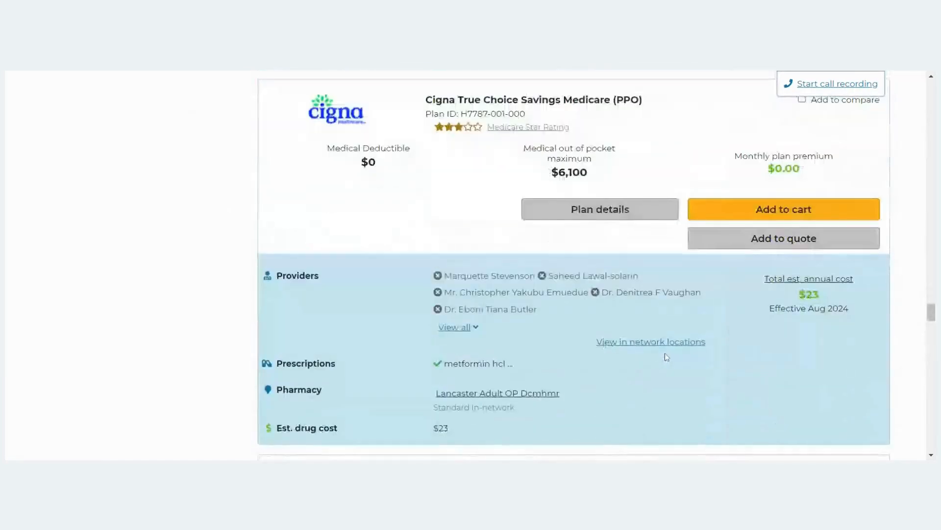
scroll(660, 344, up, 3)
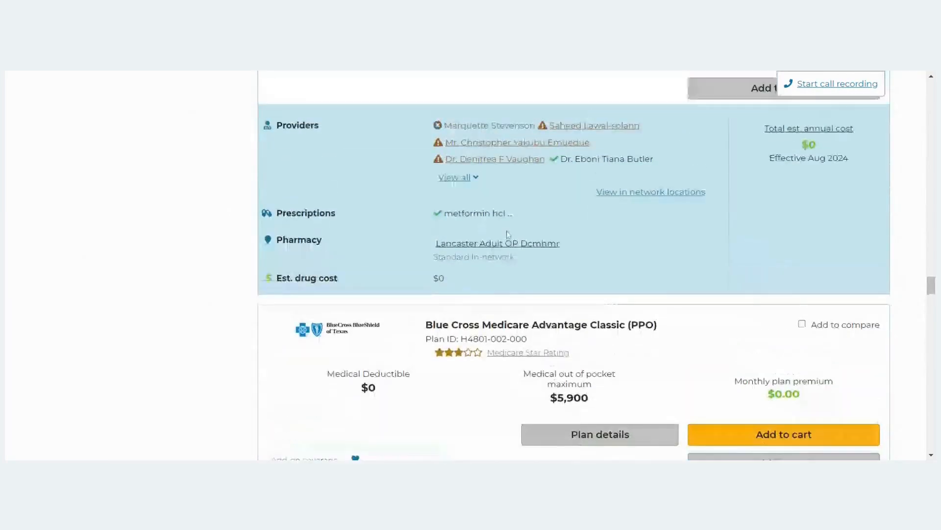
Open details for Blue Cross Medicare Advantage Value (HMO): $0.00 premium, $21 drug cost.
mouse_move(543, 191)
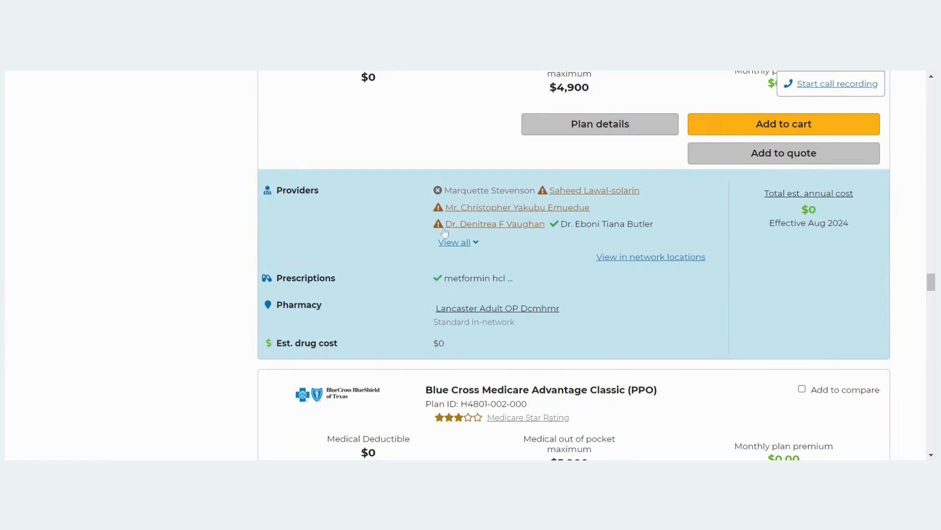
mouse_move(574, 196)
scroll(727, 396, up, 4)
scroll(456, 252, down, 5)
mouse_move(456, 253)
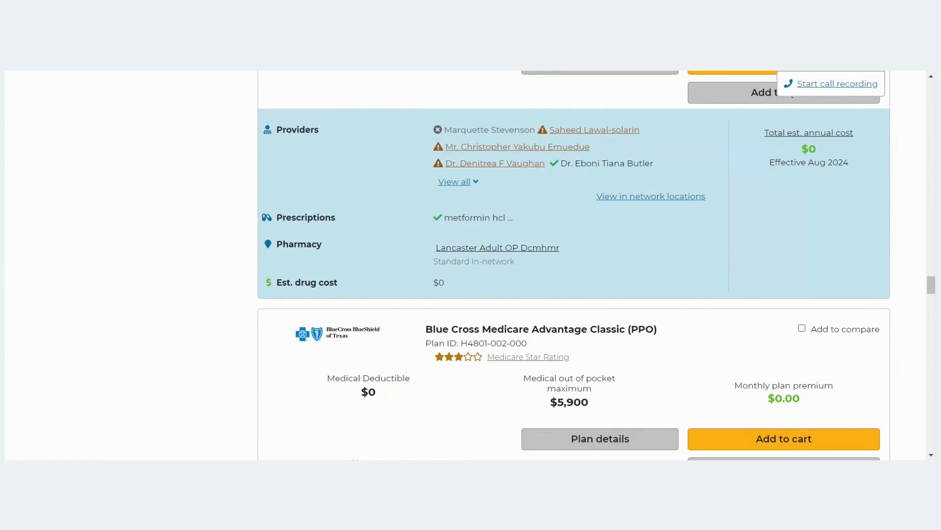
scroll(657, 267, up, 10)
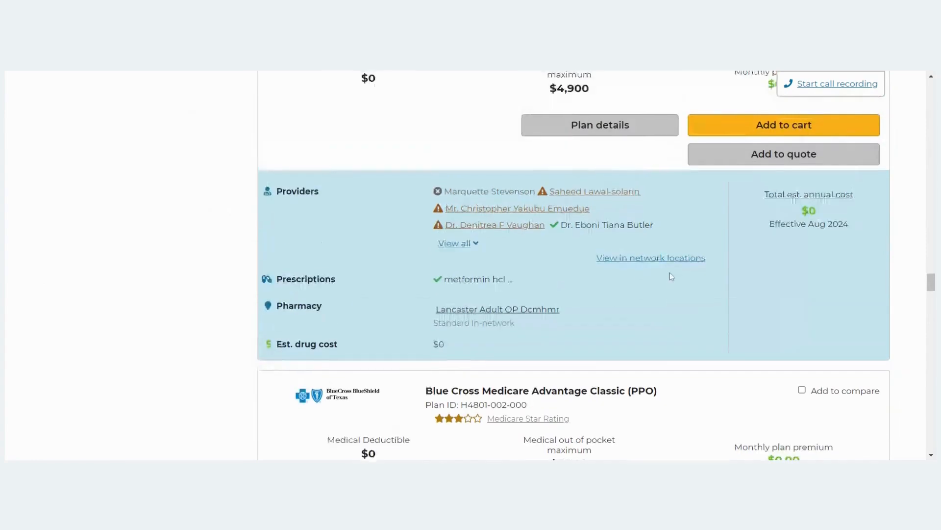
scroll(658, 266, up, 2)
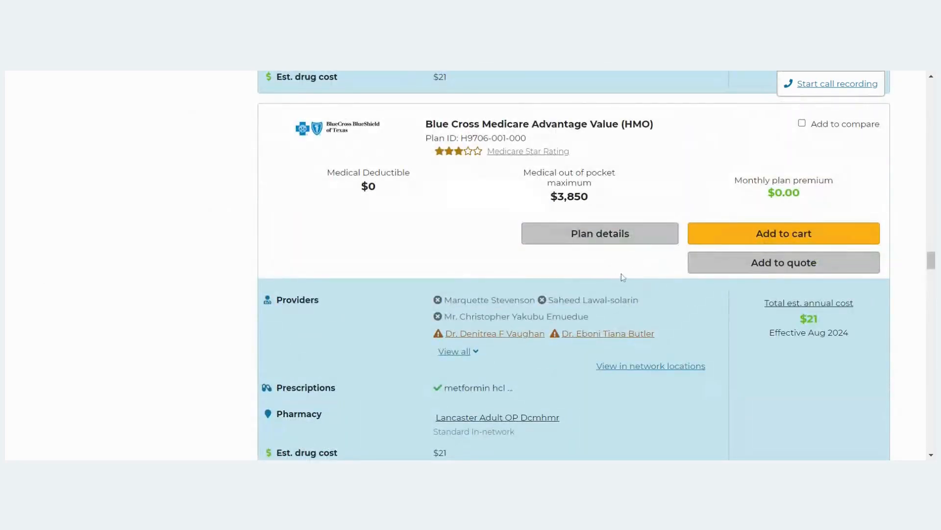
click(631, 243)
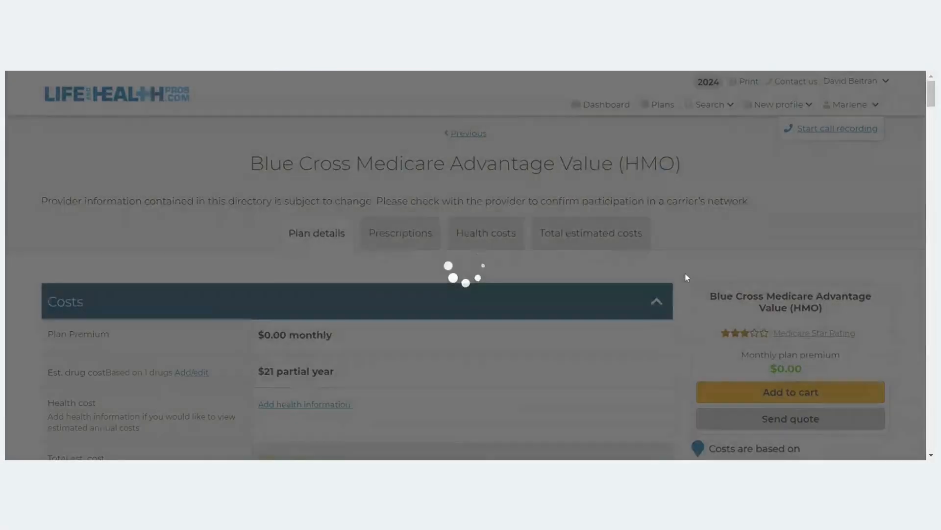
scroll(718, 254, down, 1)
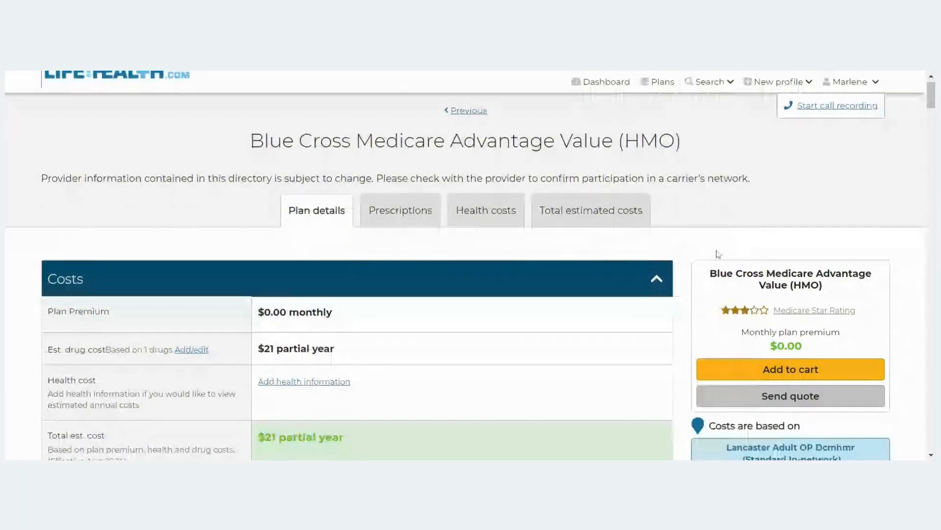
scroll(718, 254, down, 3)
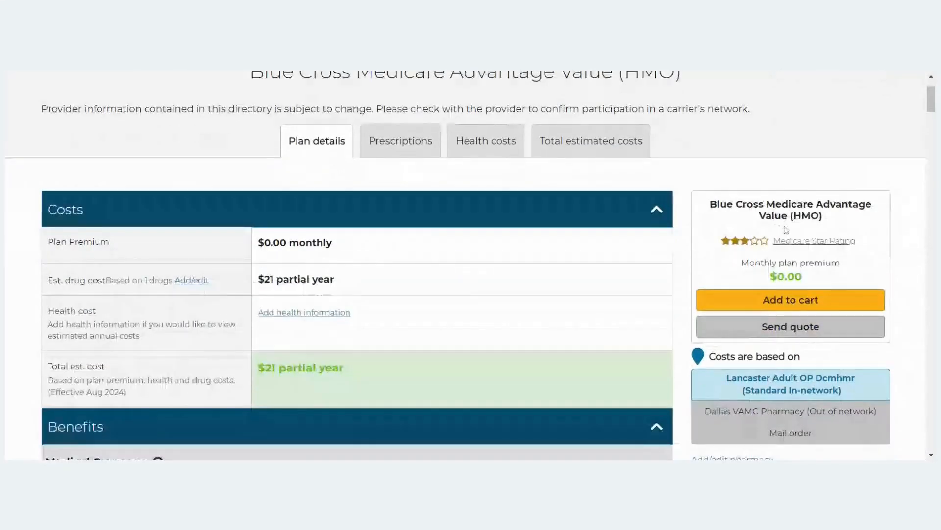
scroll(786, 229, down, 5)
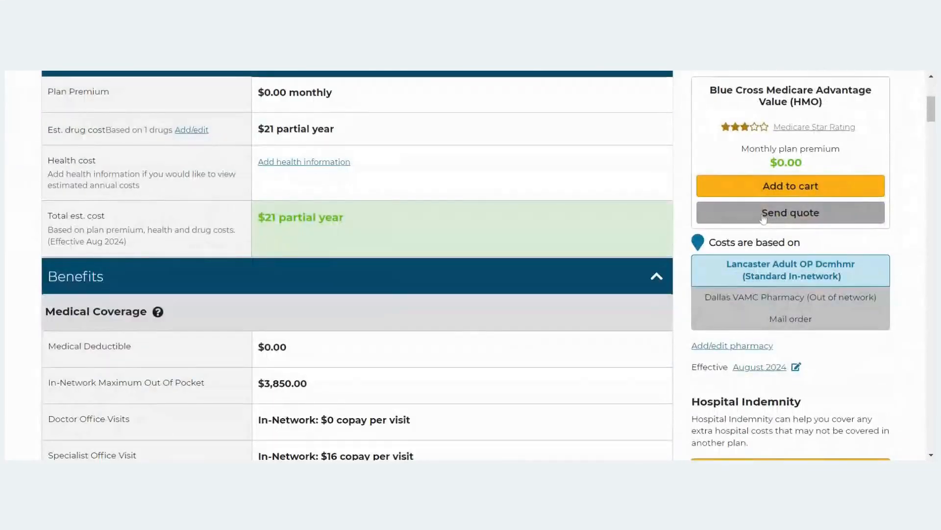
scroll(734, 204, up, 4)
scroll(734, 210, down, 5)
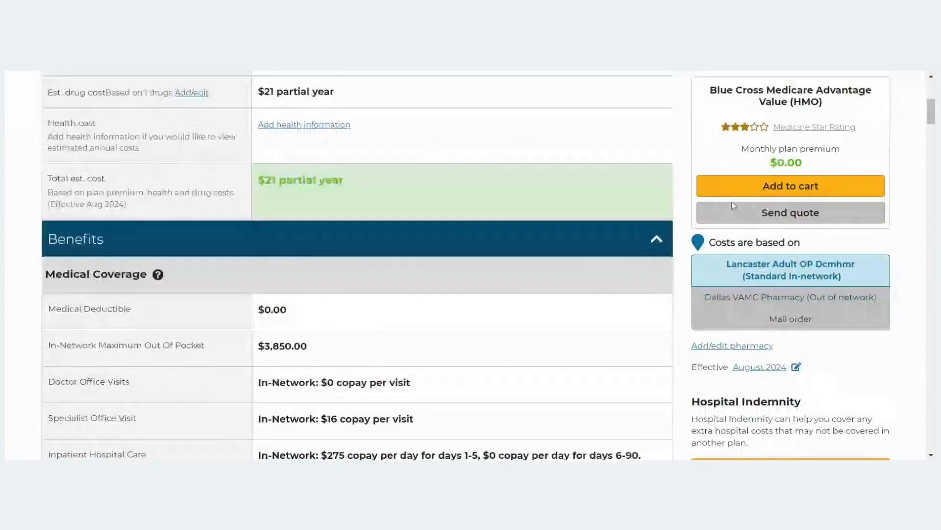
scroll(733, 204, down, 4)
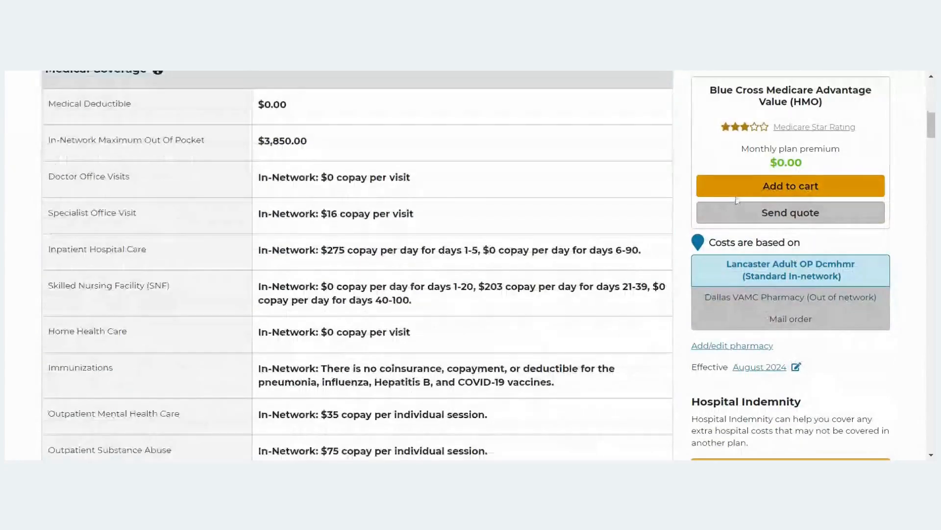
scroll(544, 260, down, 5)
scroll(544, 277, down, 6)
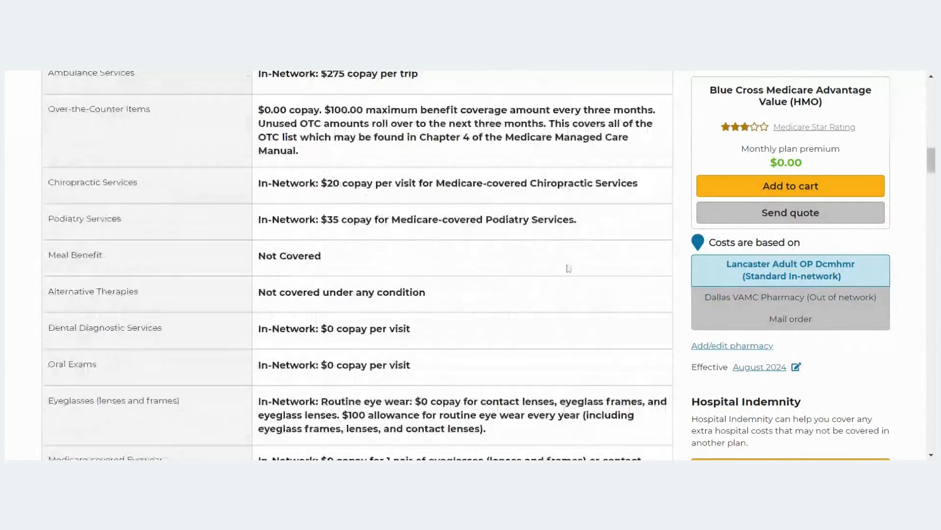
scroll(569, 268, down, 7)
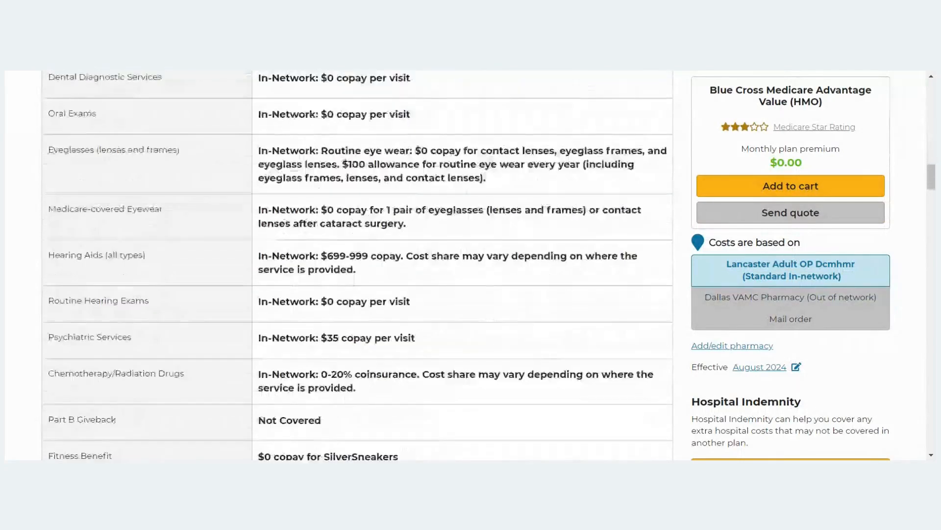
scroll(576, 266, down, 3)
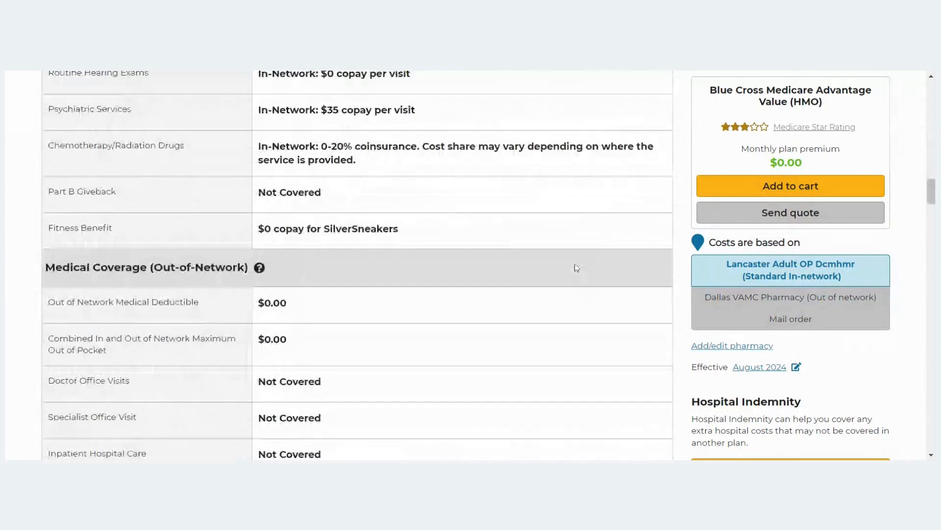
scroll(576, 267, down, 4)
scroll(576, 269, down, 5)
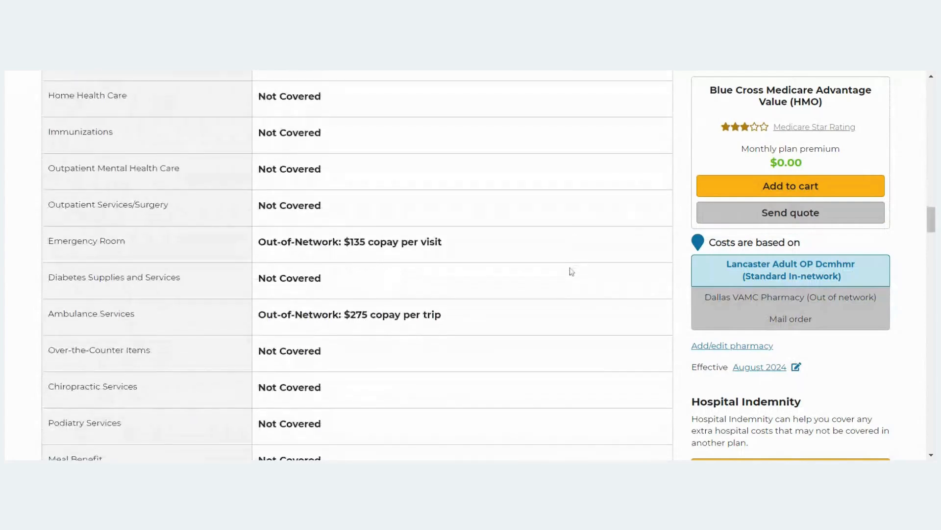
scroll(555, 260, down, 6)
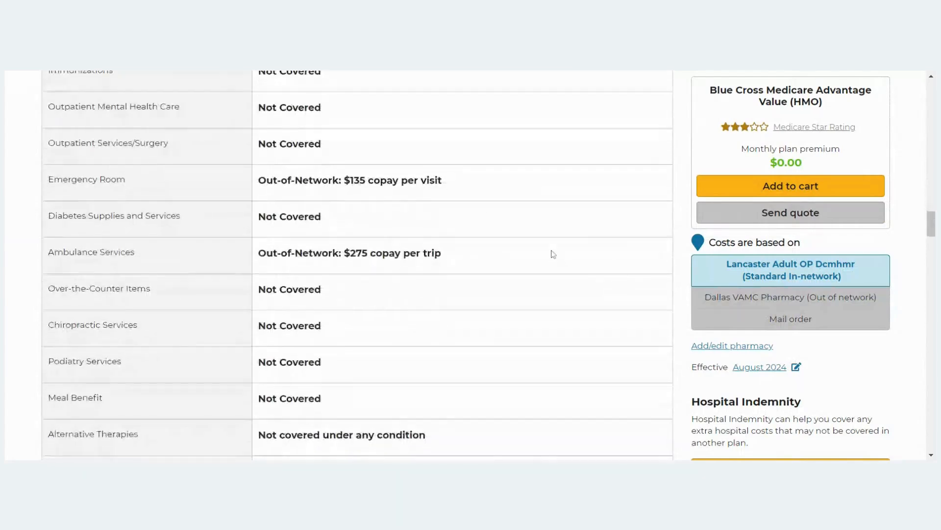
scroll(553, 256, down, 3)
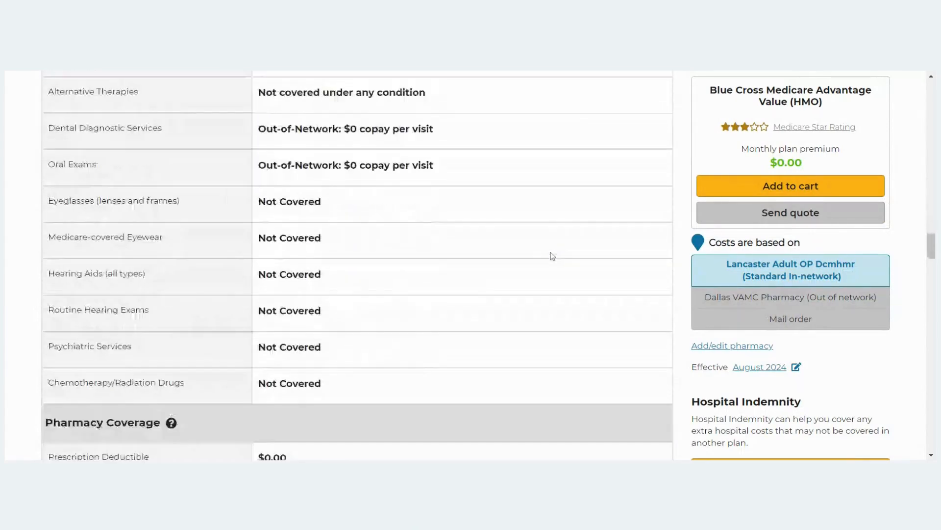
scroll(552, 256, down, 4)
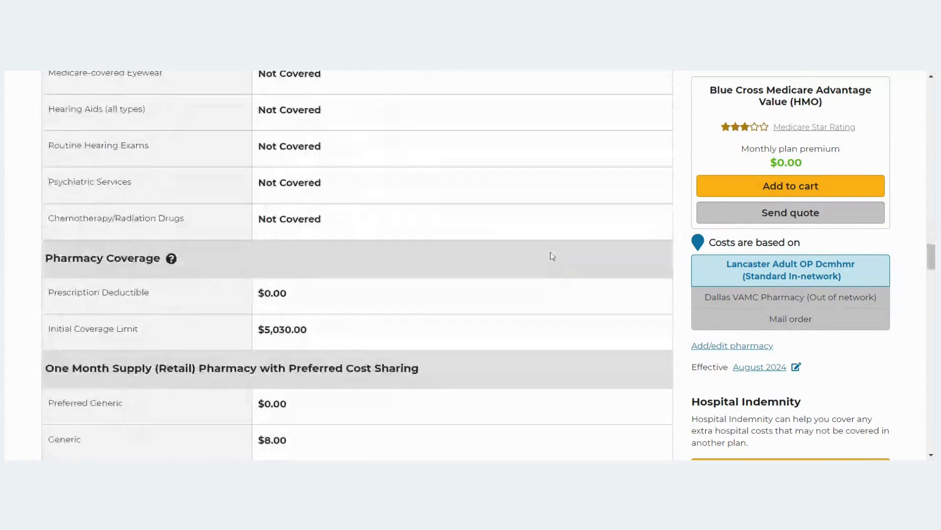
scroll(564, 254, down, 2)
scroll(613, 223, down, 4)
scroll(616, 224, down, 10)
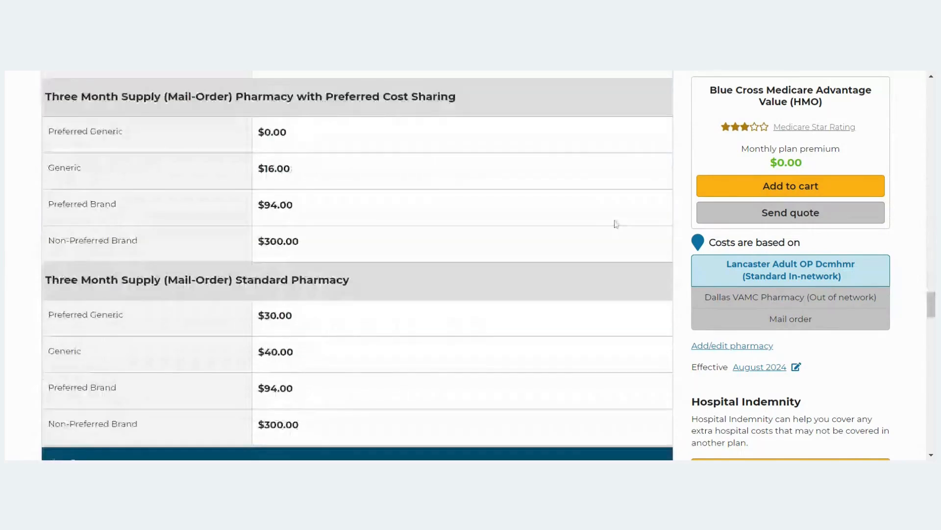
scroll(616, 224, down, 2)
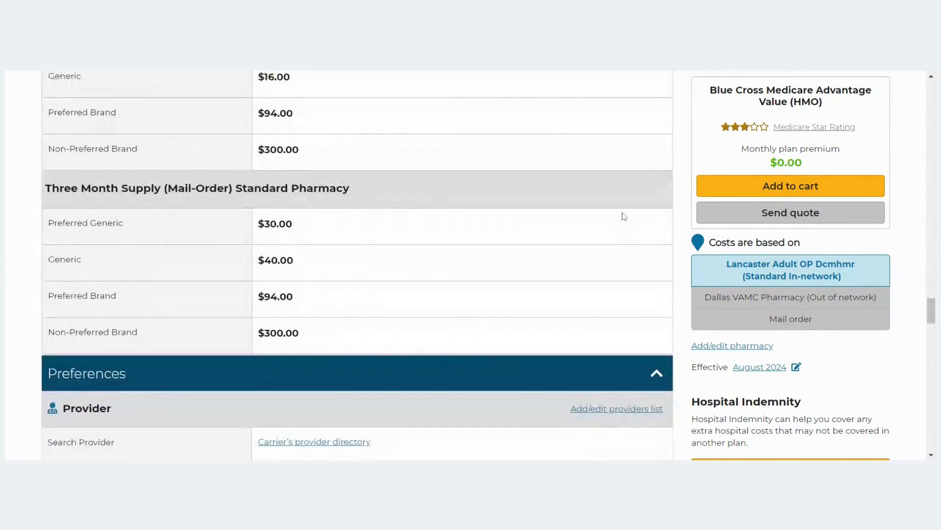
scroll(664, 216, up, 3)
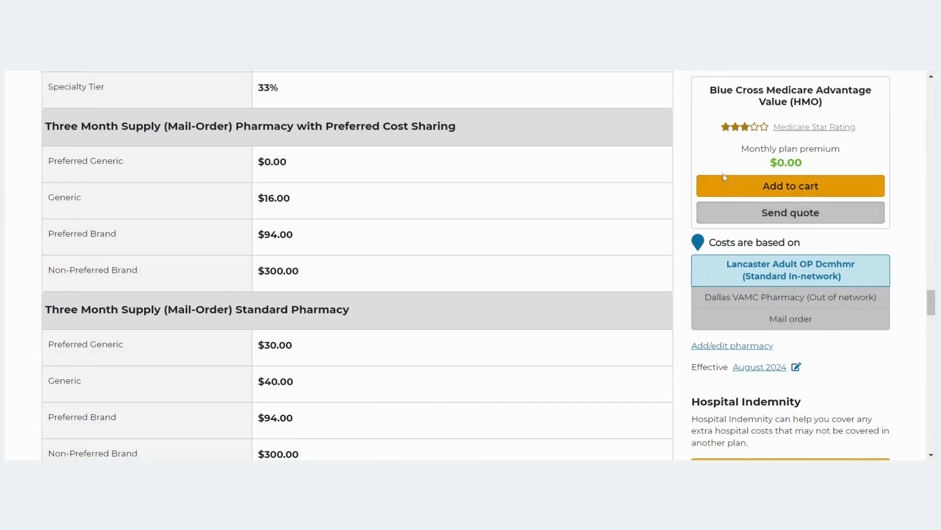
scroll(718, 188, down, 9)
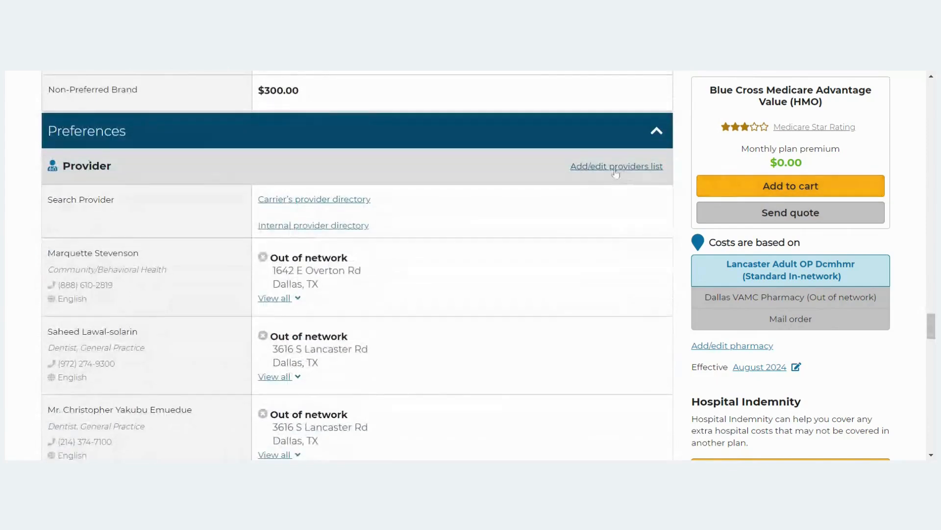
scroll(613, 172, down, 3)
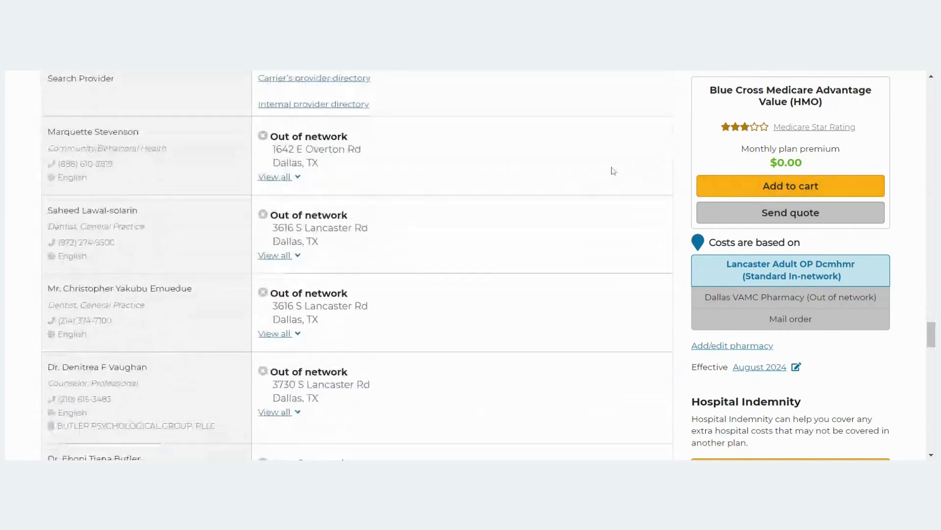
scroll(612, 171, down, 3)
scroll(610, 170, down, 2)
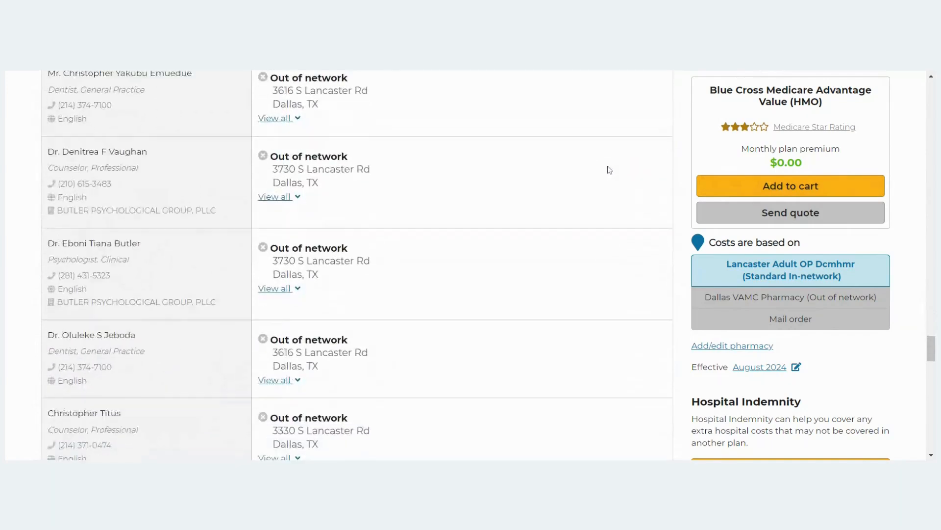
scroll(505, 206, down, 4)
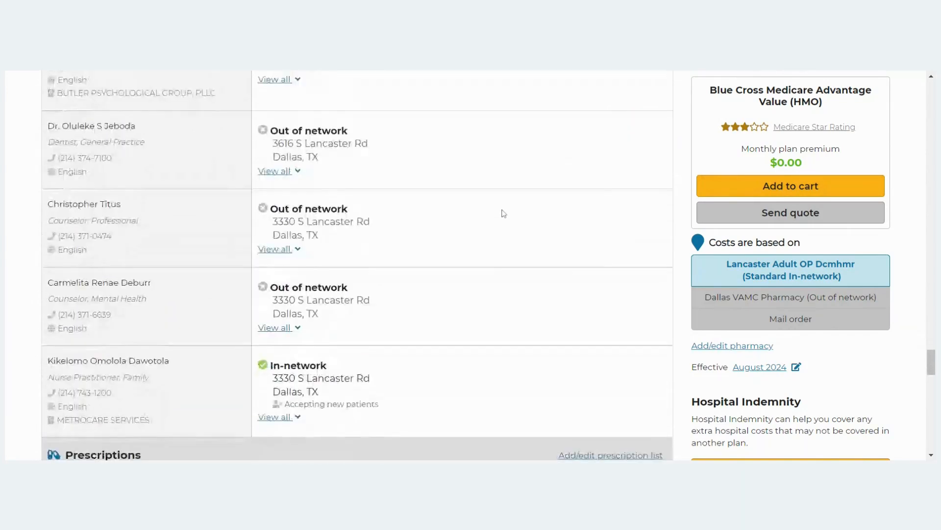
scroll(527, 223, down, 3)
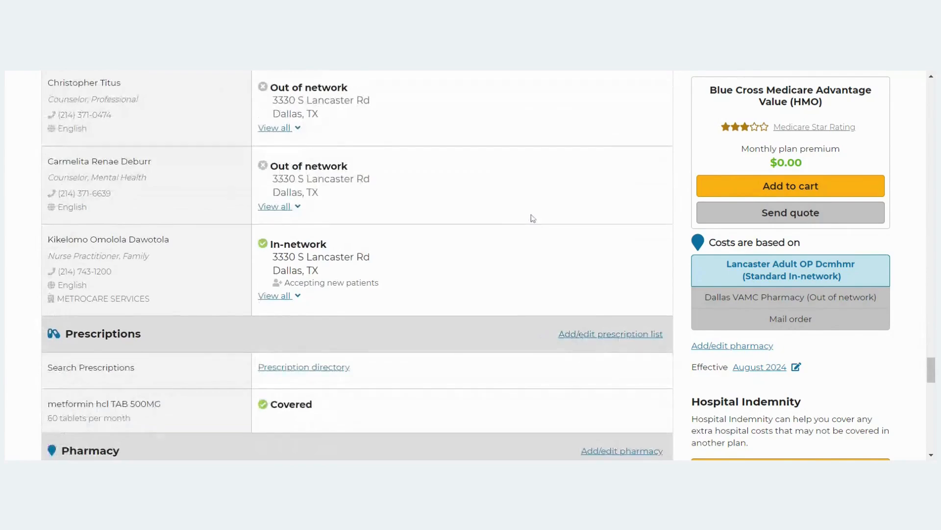
scroll(533, 218, up, 7)
scroll(254, 218, down, 4)
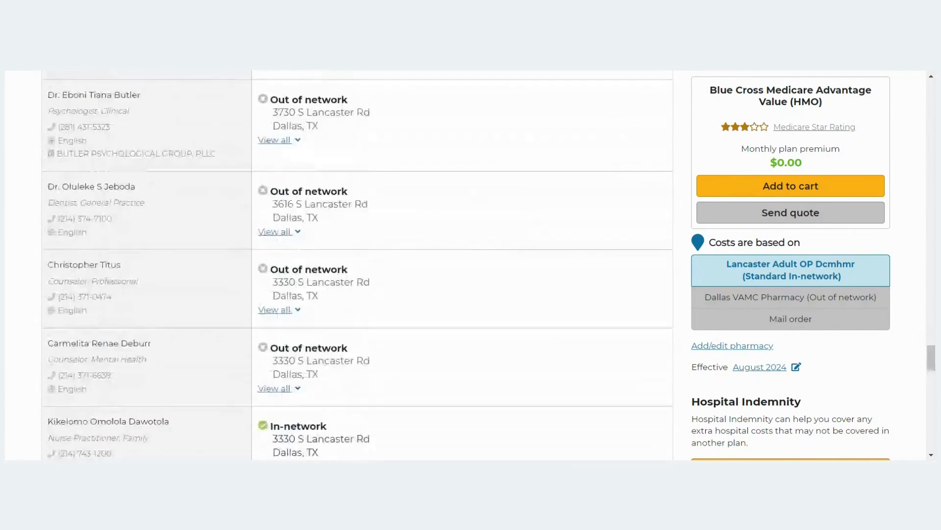
scroll(395, 261, down, 3)
scroll(374, 252, up, 7)
scroll(368, 252, up, 7)
scroll(326, 220, down, 2)
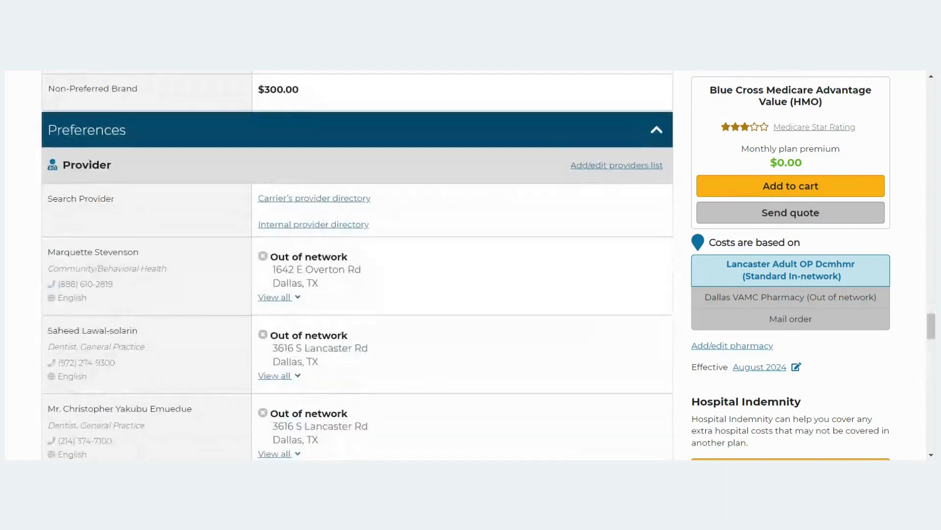
scroll(289, 149, down, 13)
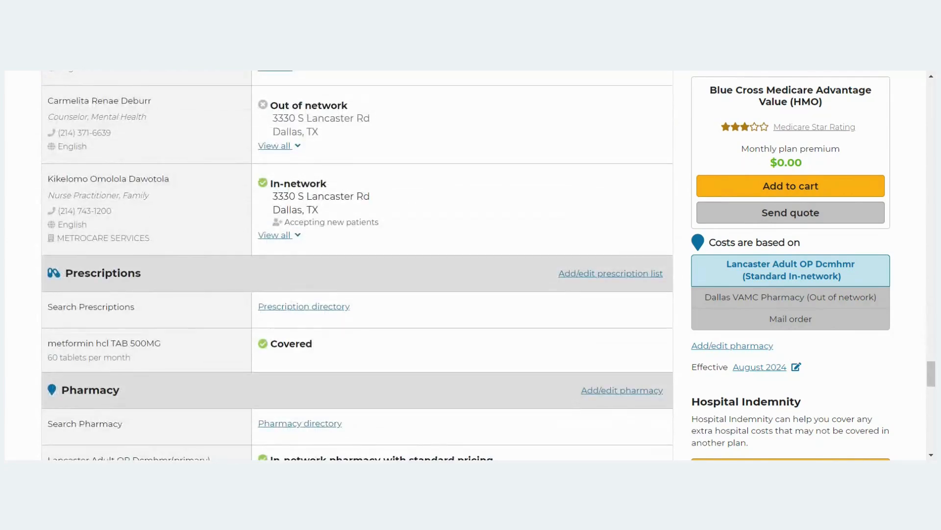
drag(333, 188, 281, 190)
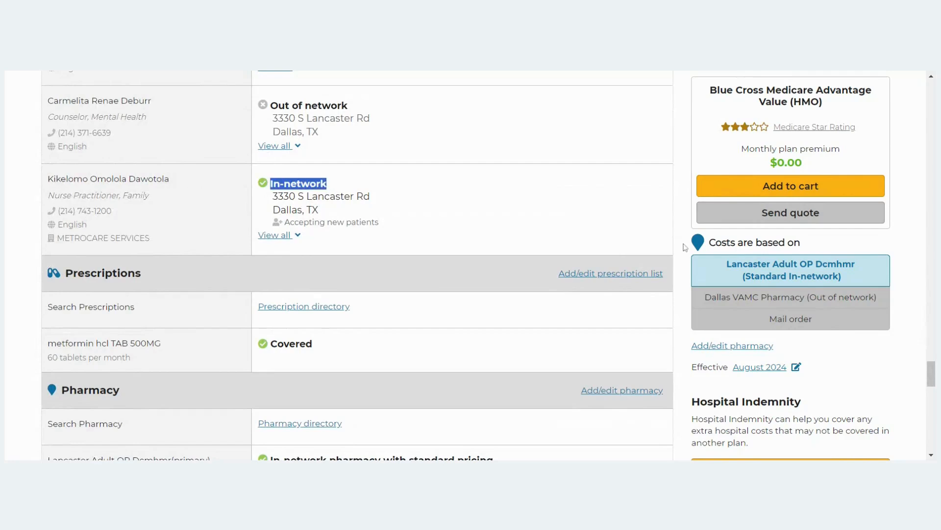
scroll(673, 251, down, 1)
drag(338, 288, 290, 285)
scroll(540, 215, down, 2)
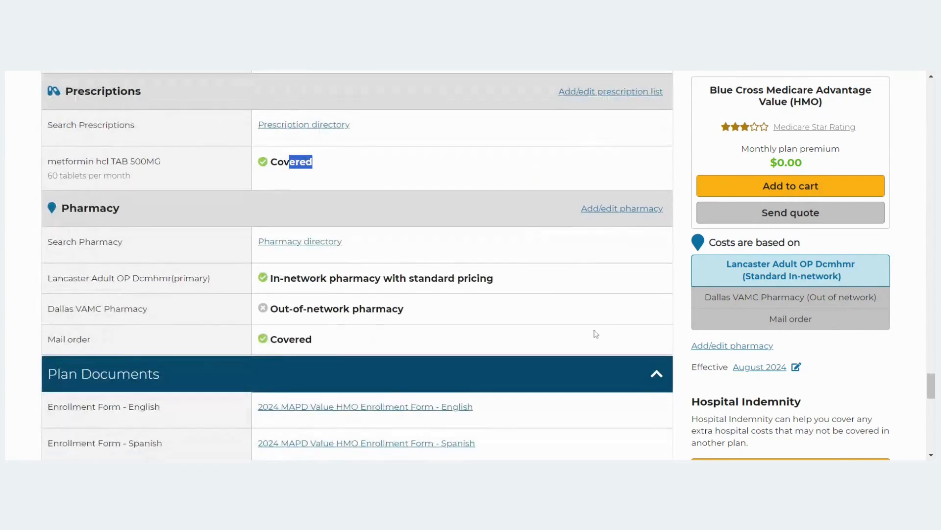
drag(420, 312, 340, 309)
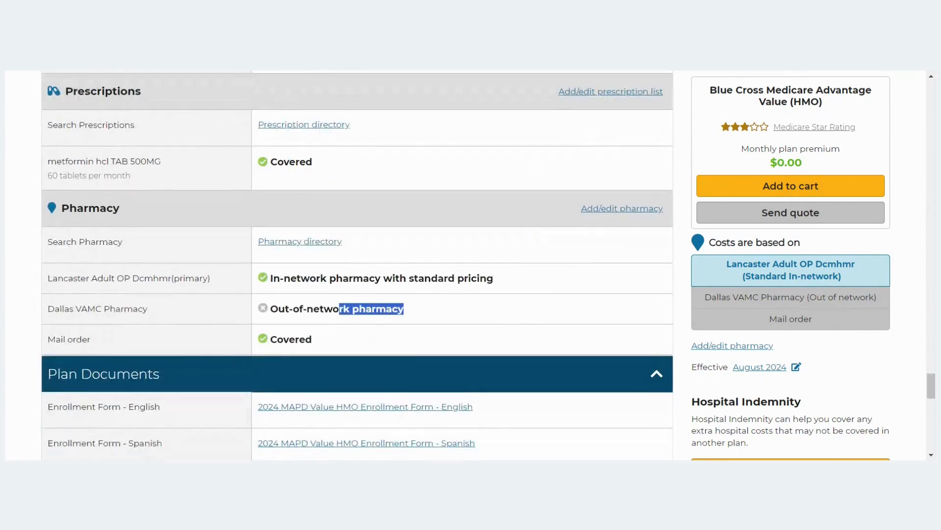
scroll(409, 291, down, 5)
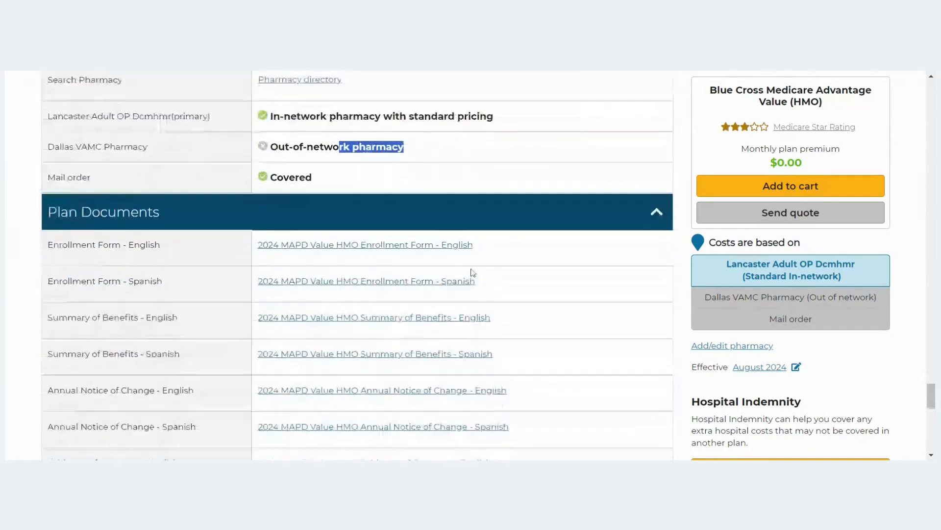
scroll(560, 294, up, 8)
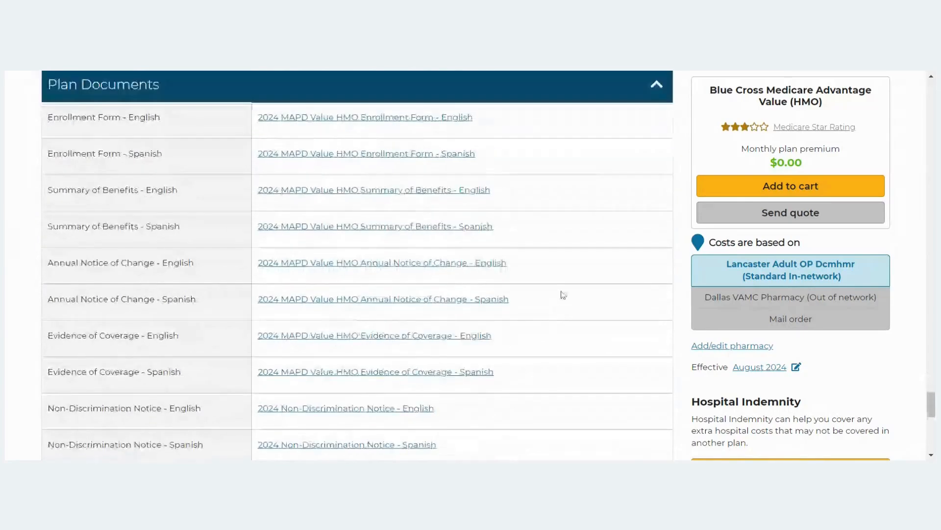
scroll(541, 307, up, 10)
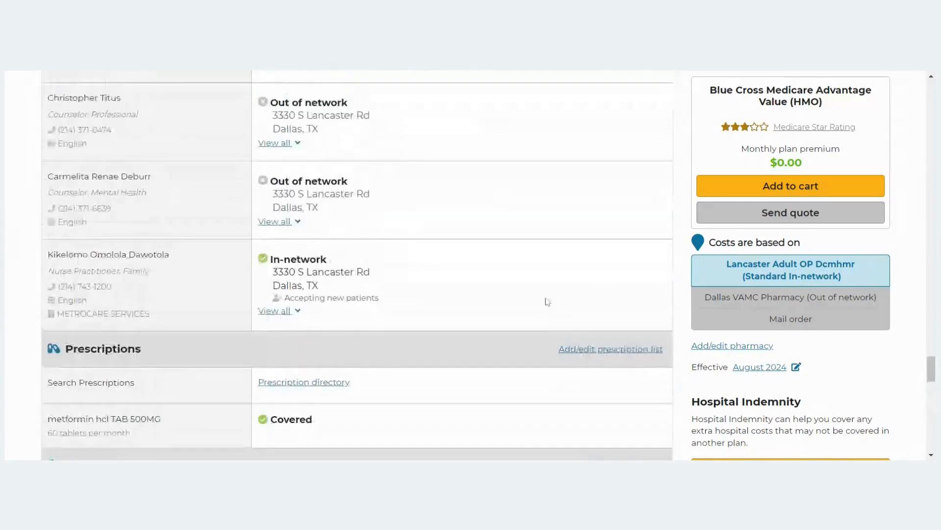
scroll(513, 240, up, 6)
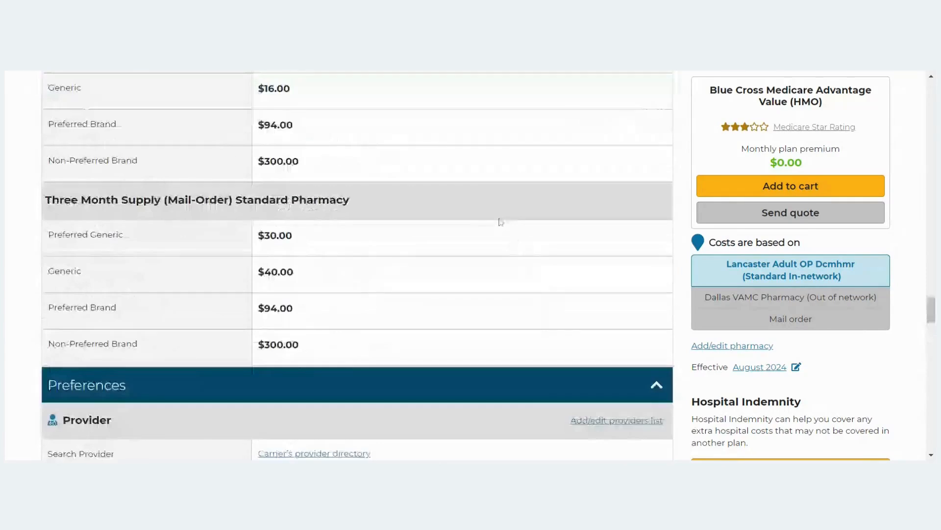
scroll(539, 221, up, 1)
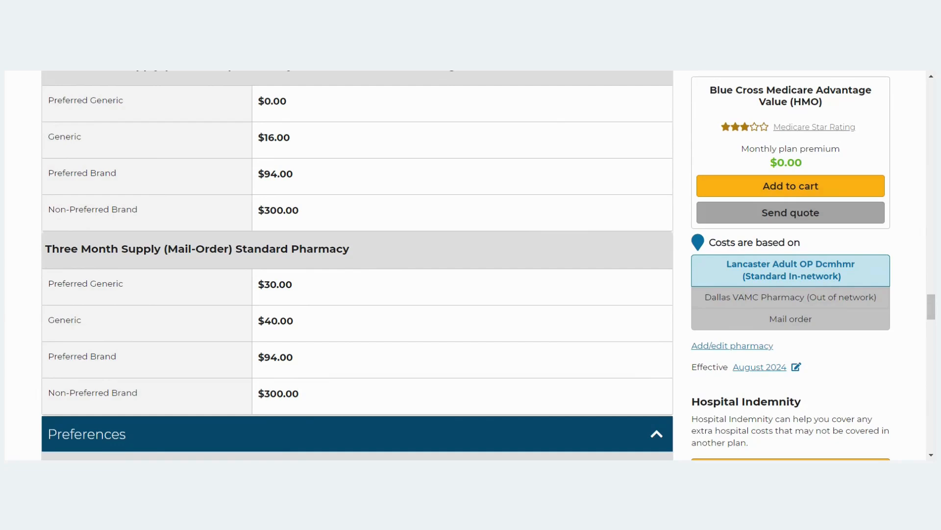
Add Blue Cross Medicare Advantage Value (HMO) to the cart.
click(822, 192)
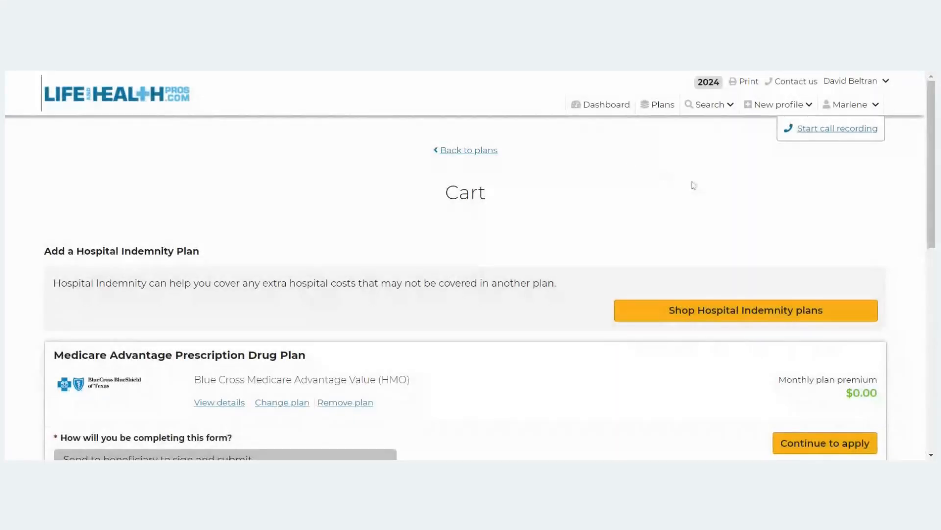
scroll(696, 181, down, 1)
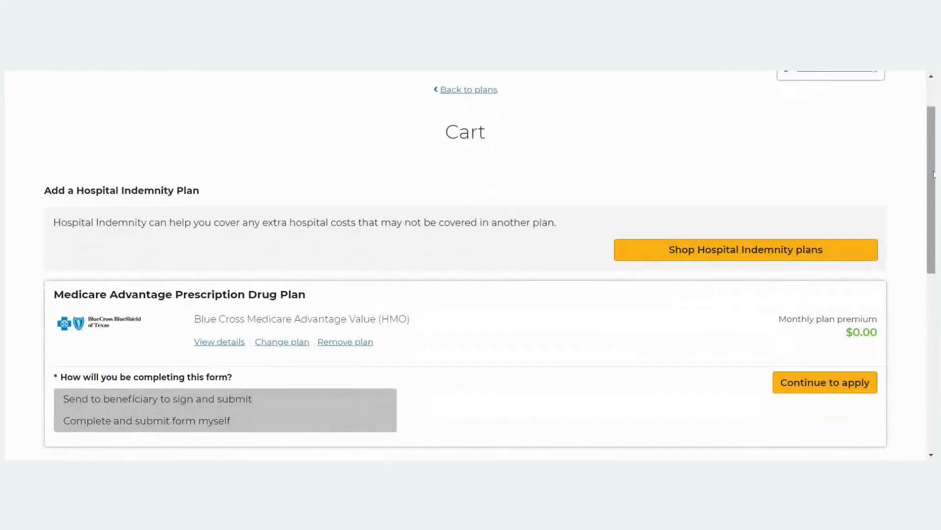
scroll(750, 120, down, 1)
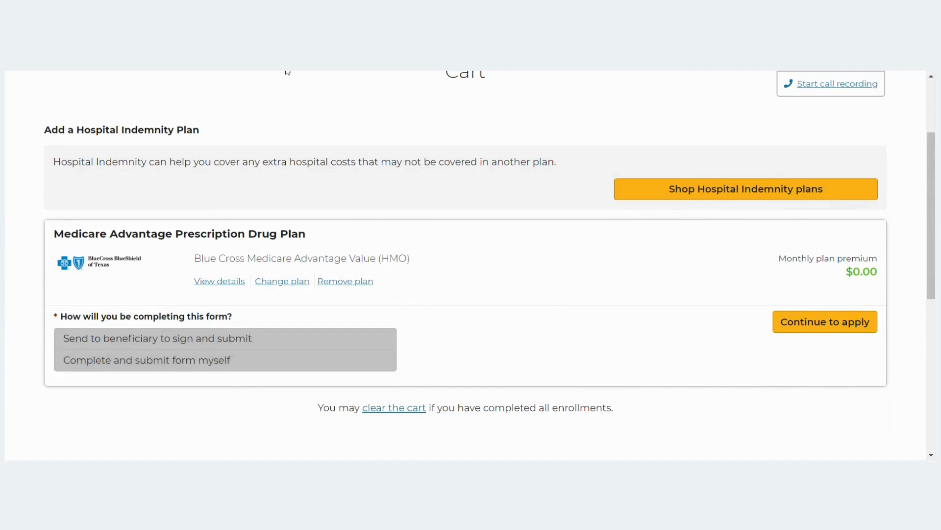
Choose 'Complete and submit form myself' on the Cart page.
click(317, 360)
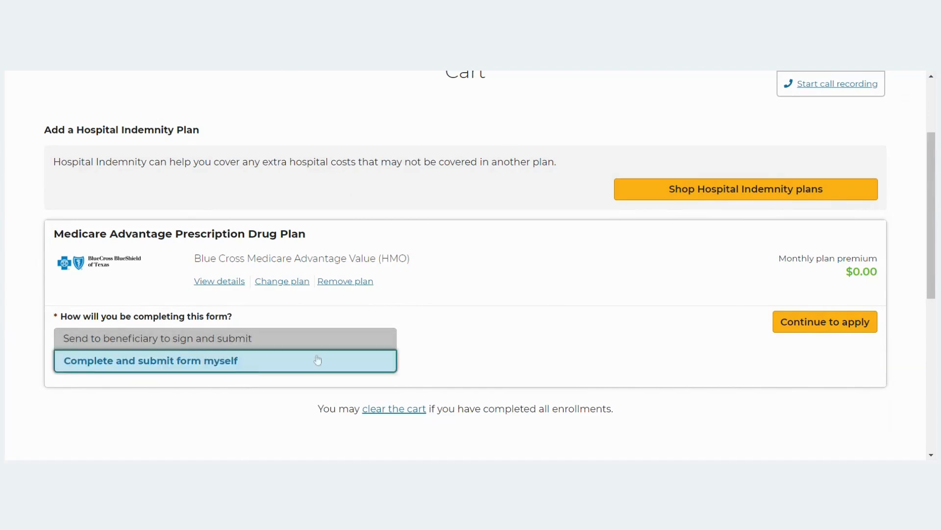
scroll(804, 240, down, 2)
scroll(805, 242, down, 1)
Apply for the plan and confirm the enrollment information to reach the Pre-enrollment Statements.
click(822, 203)
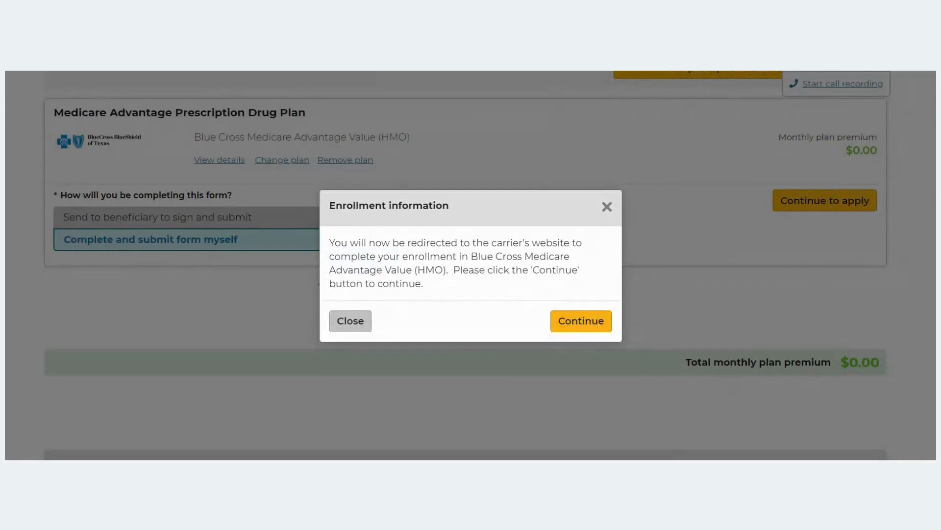
click(579, 321)
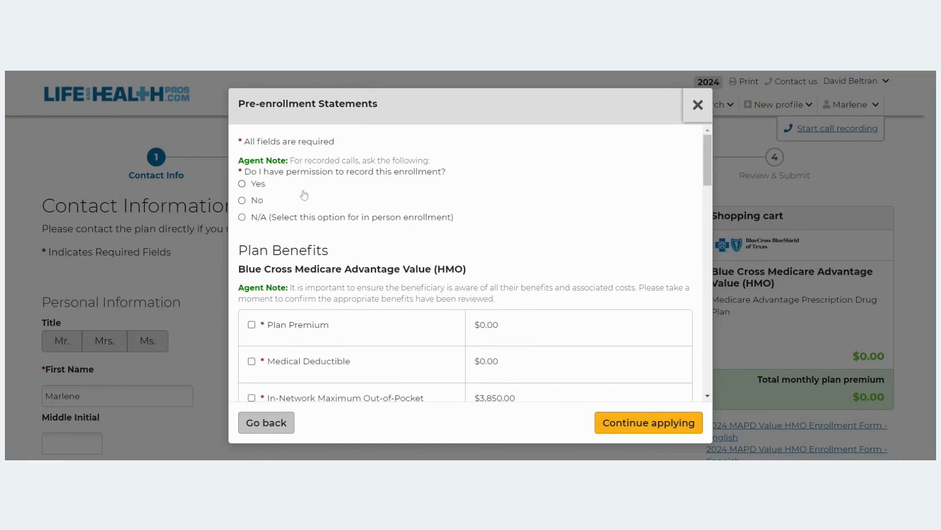
Grant recording permission and confirm premium, deductible, out-of-pocket, Part B giveback, mental health and emergency care.
click(242, 184)
scroll(292, 323, down, 3)
click(251, 203)
click(252, 239)
click(252, 276)
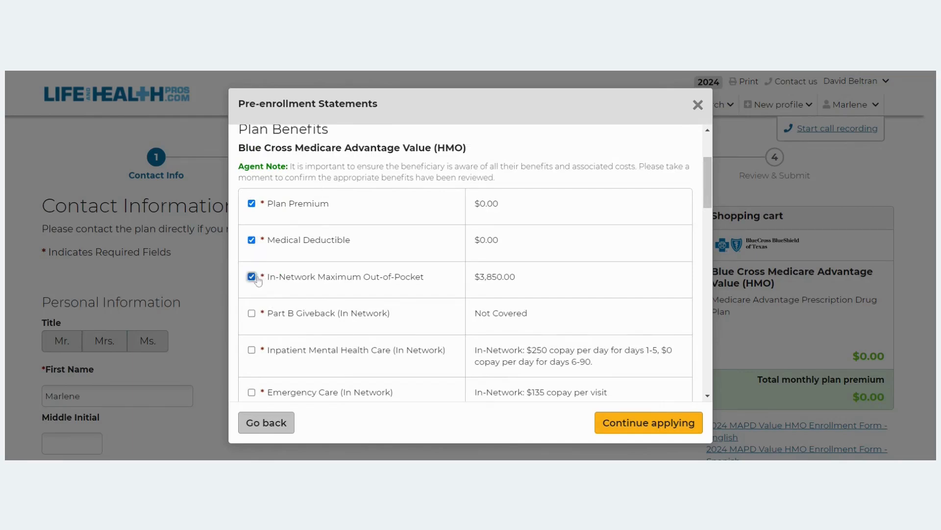
click(251, 313)
click(252, 349)
click(252, 392)
Confirm Ambulance, Additional Telehealth, Meal Benefit, Dental Office Visit and Oral Exams were reviewed.
scroll(267, 269, down, 4)
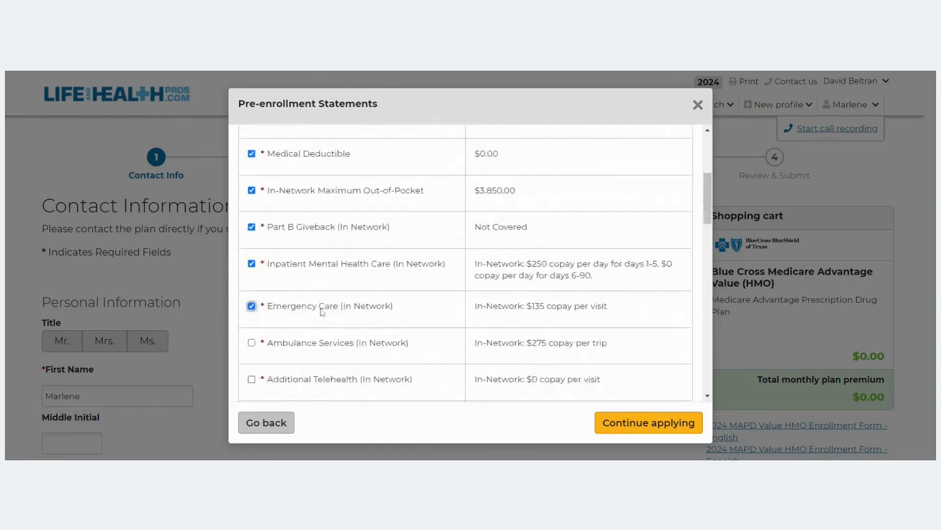
click(251, 247)
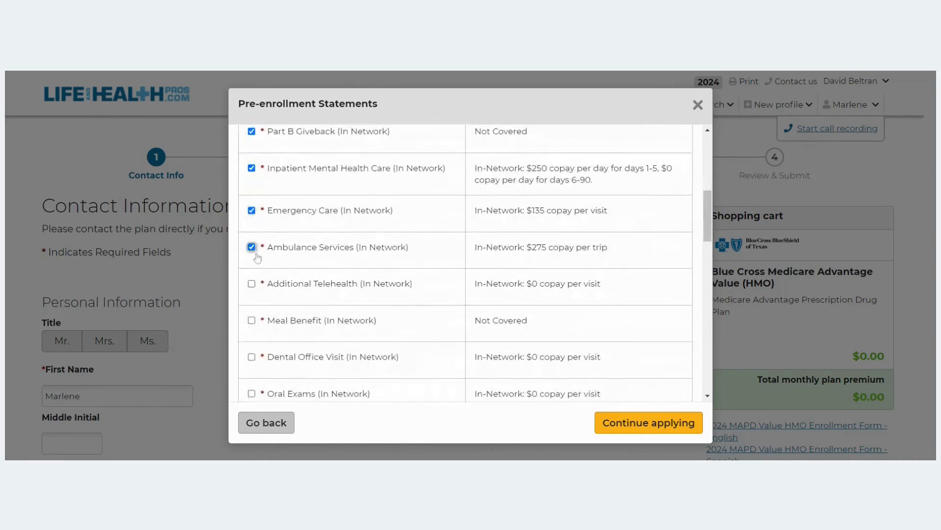
click(252, 285)
click(252, 321)
click(251, 356)
click(252, 393)
Check Dental Services, Prescription Deductible, Initial Coverage Limit and both one-month pharmacy statements.
scroll(378, 216, down, 1)
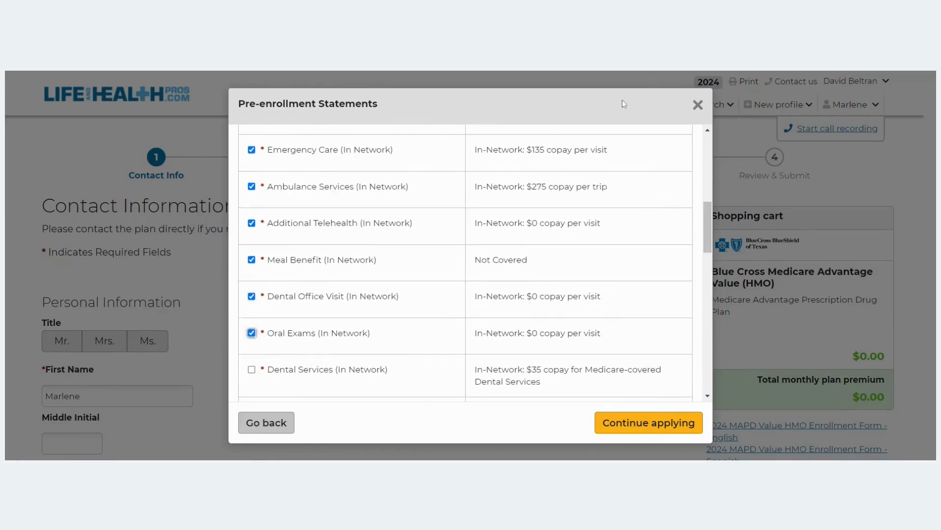
scroll(592, 176, down, 5)
scroll(441, 221, up, 2)
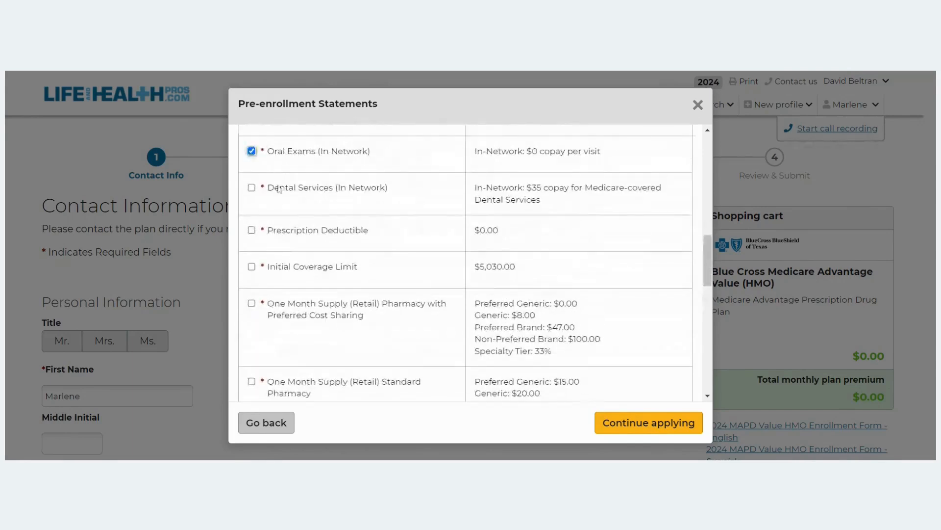
click(257, 192)
click(253, 233)
click(253, 270)
click(252, 304)
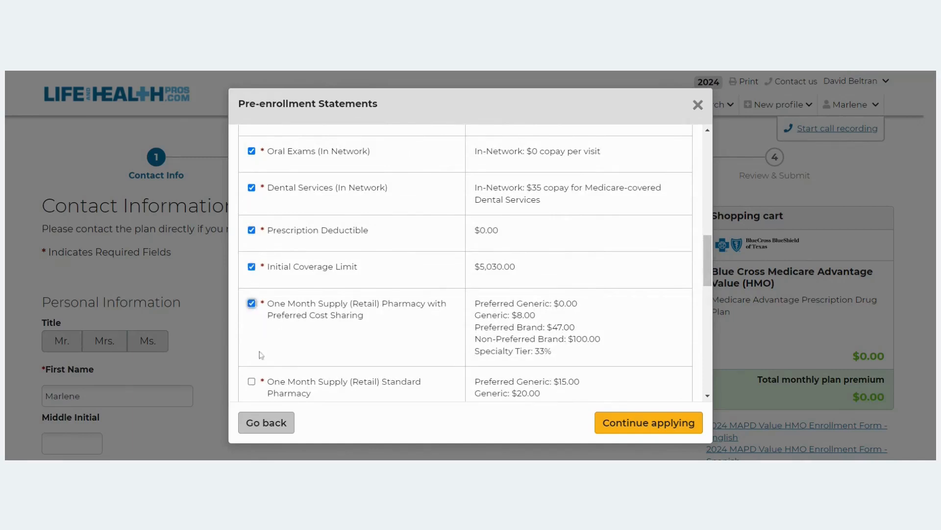
click(252, 382)
Check both three-month mail-order pharmacy statements, Plan documents, and benefits reviewed with the beneficiary.
scroll(252, 343, down, 3)
click(252, 277)
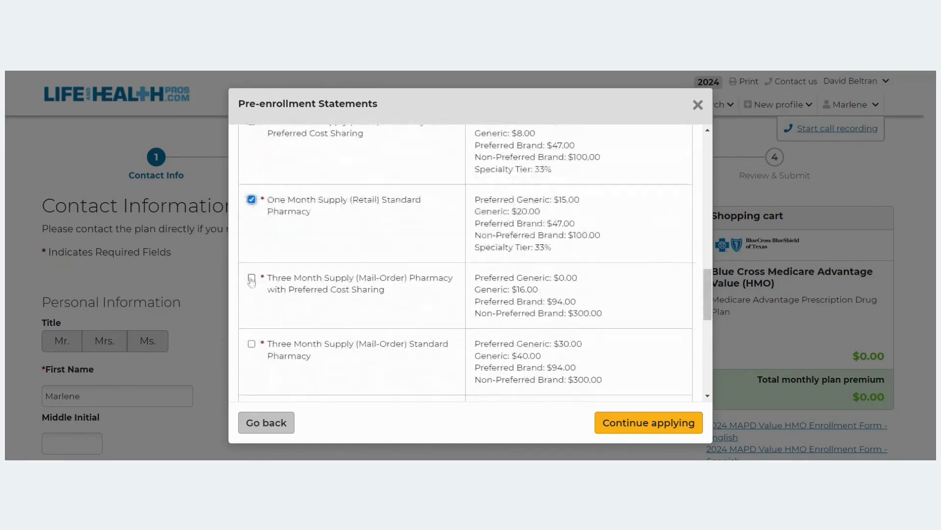
click(251, 344)
scroll(253, 334, down, 3)
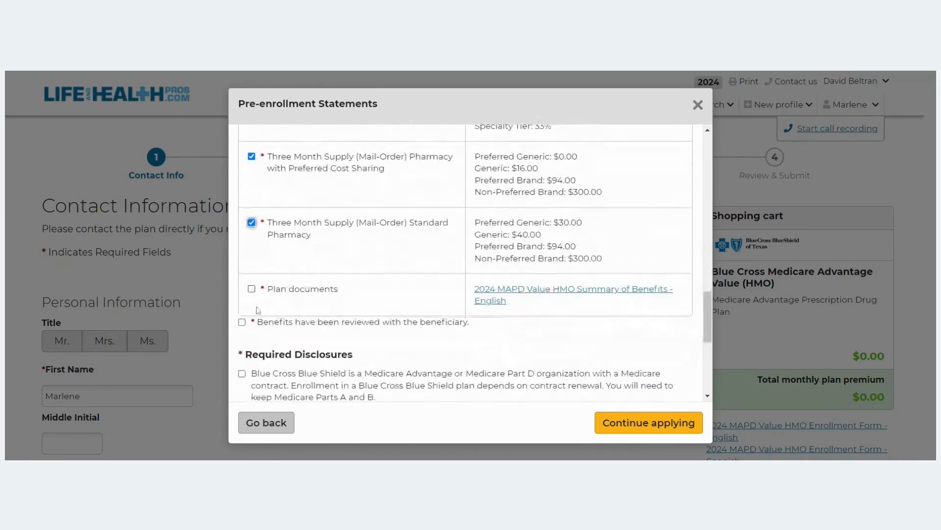
click(251, 289)
click(243, 322)
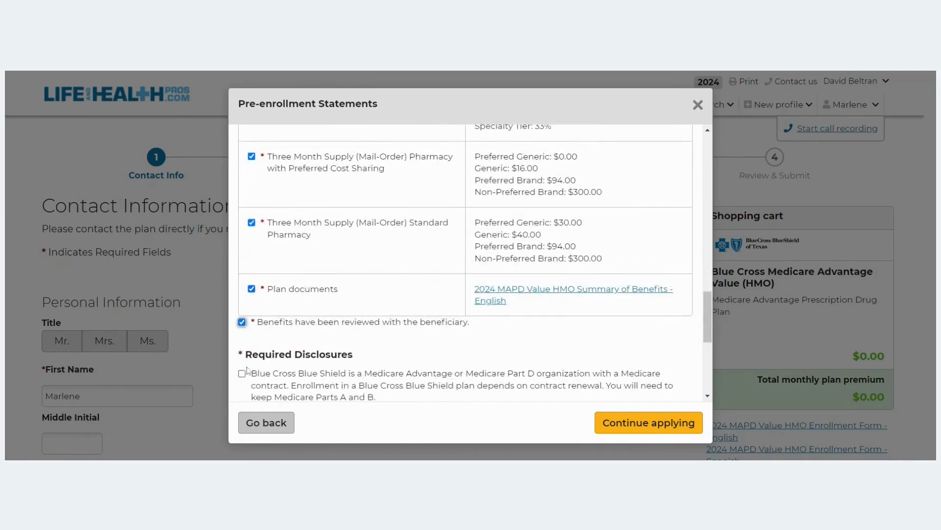
Acknowledge all required disclosures through the start-of-enrollment statement and continue applying.
click(242, 374)
scroll(242, 374, down, 4)
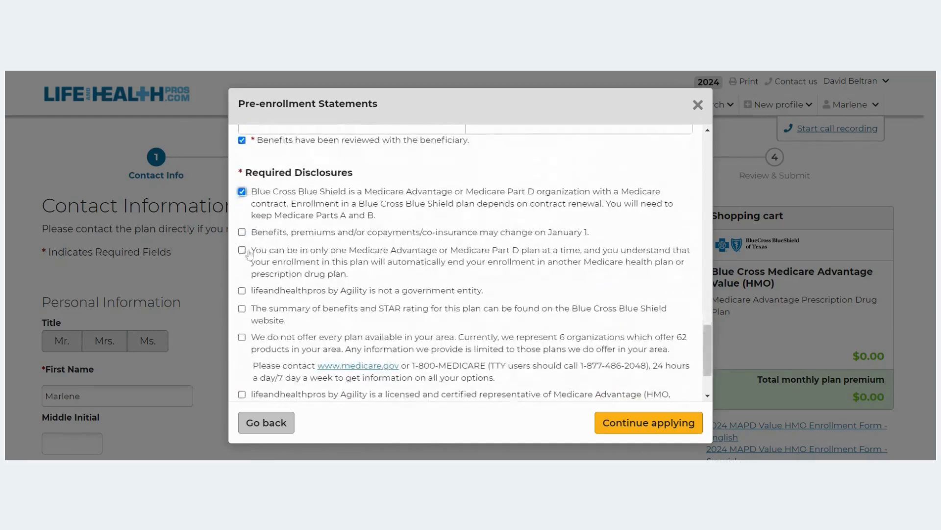
click(242, 233)
click(242, 250)
click(242, 290)
click(241, 309)
click(241, 337)
click(242, 394)
scroll(242, 395, down, 2)
click(242, 352)
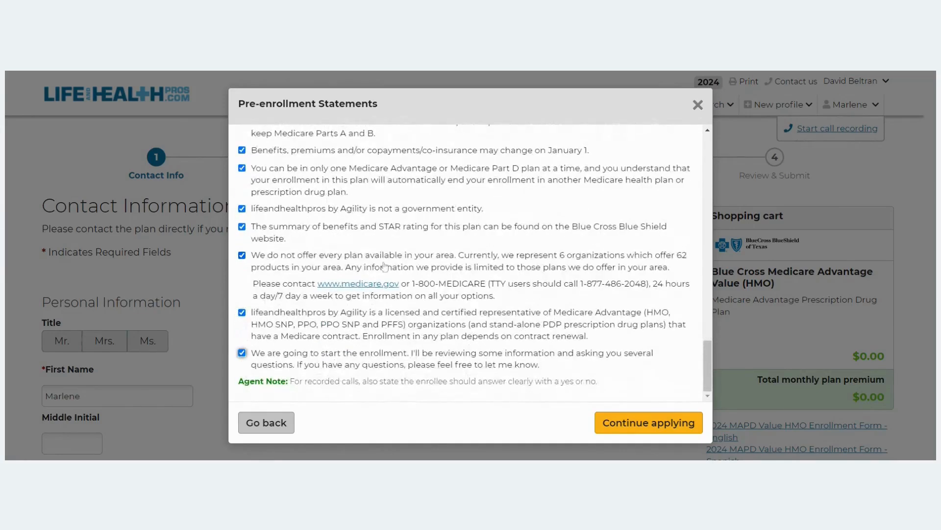
click(643, 424)
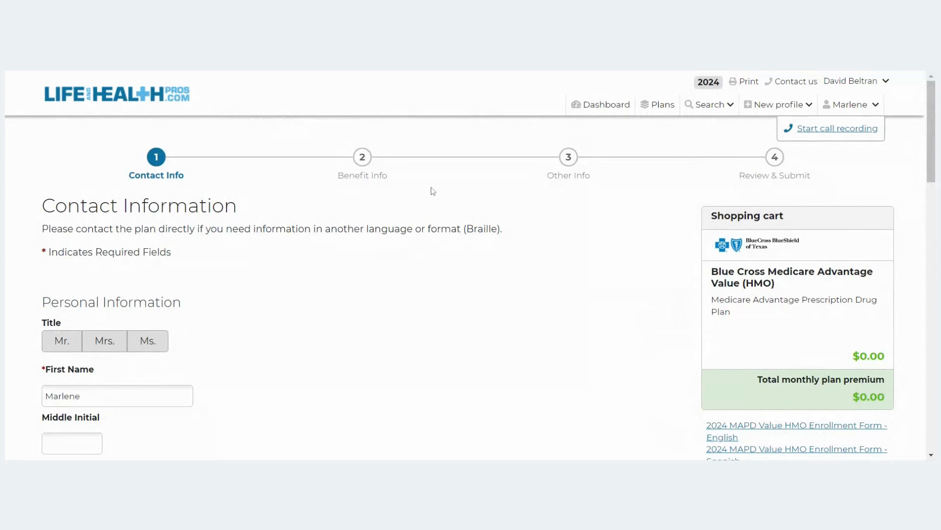
scroll(439, 191, down, 2)
scroll(442, 189, down, 4)
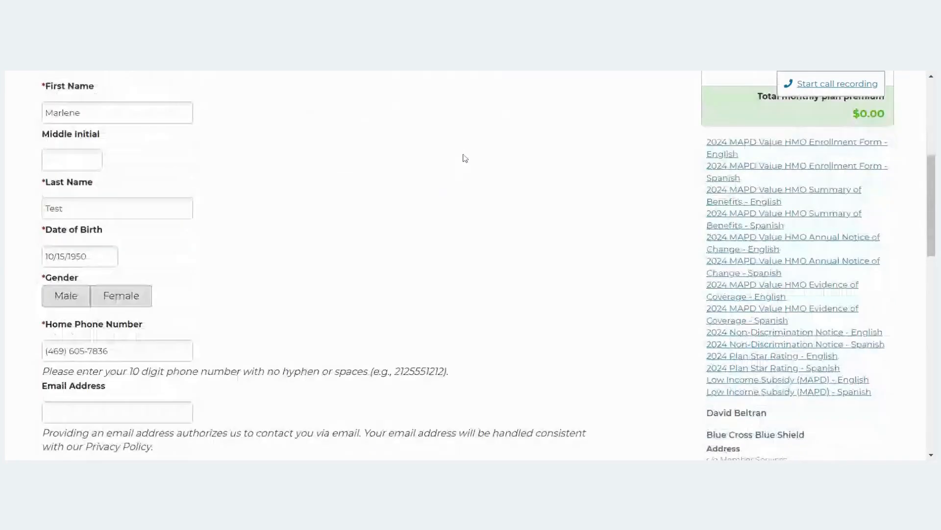
scroll(465, 158, down, 6)
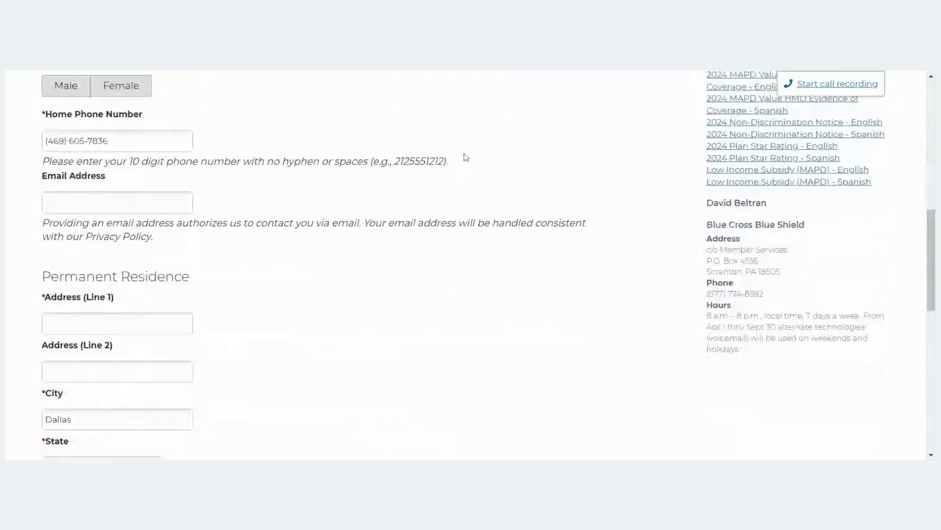
scroll(468, 156, down, 5)
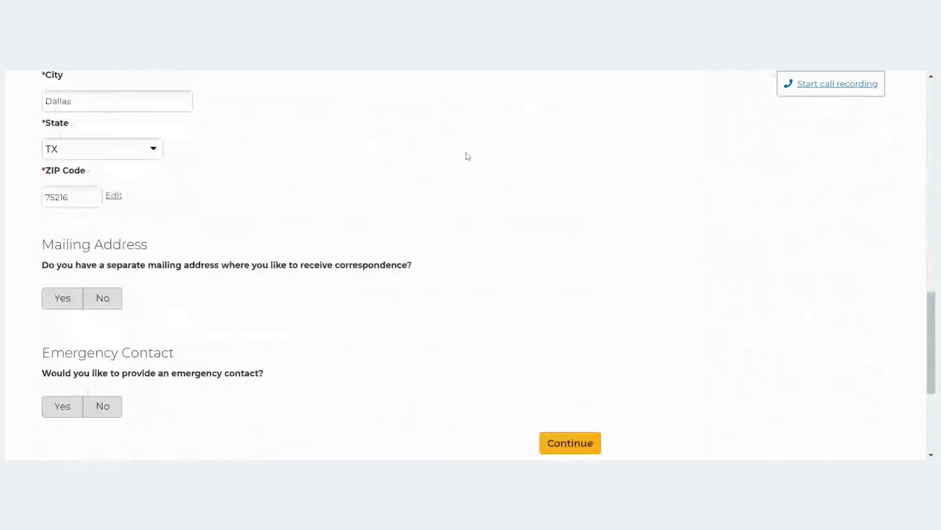
scroll(468, 156, down, 2)
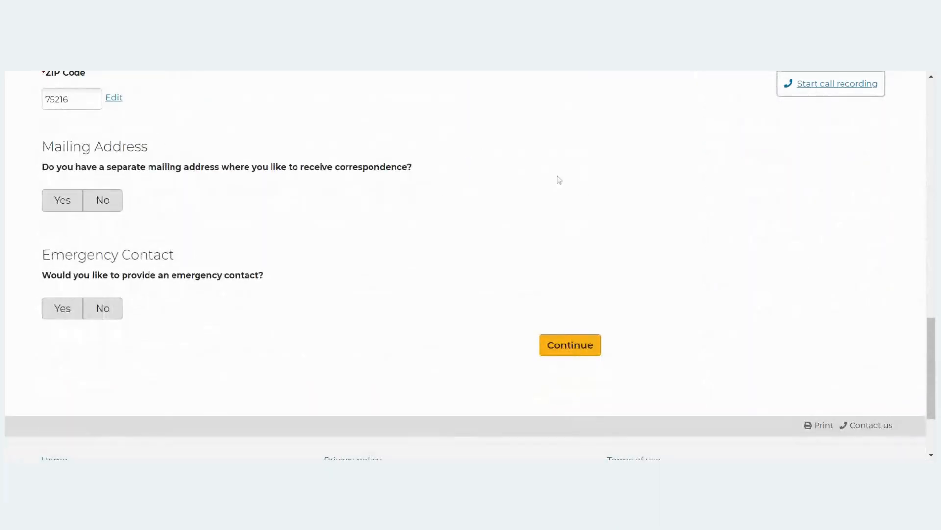
scroll(562, 242, up, 4)
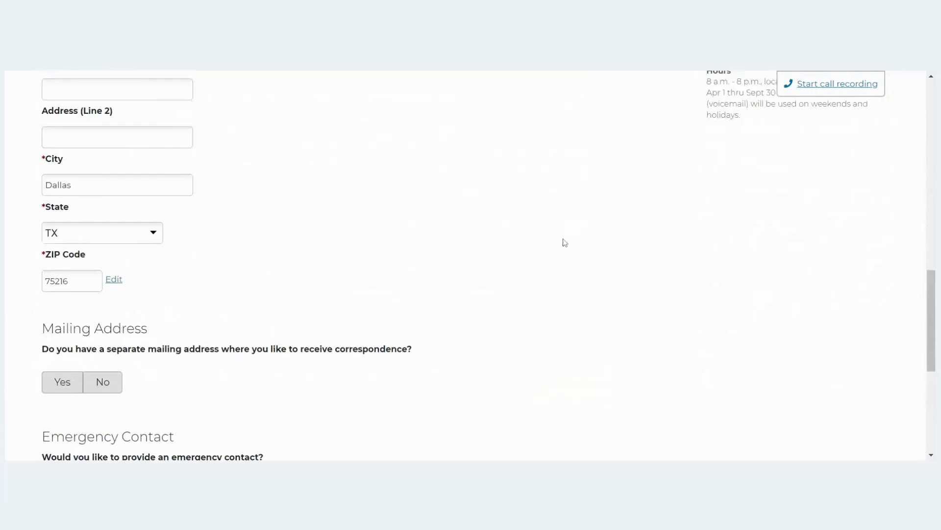
scroll(564, 242, up, 3)
scroll(566, 243, up, 1)
scroll(565, 242, down, 1)
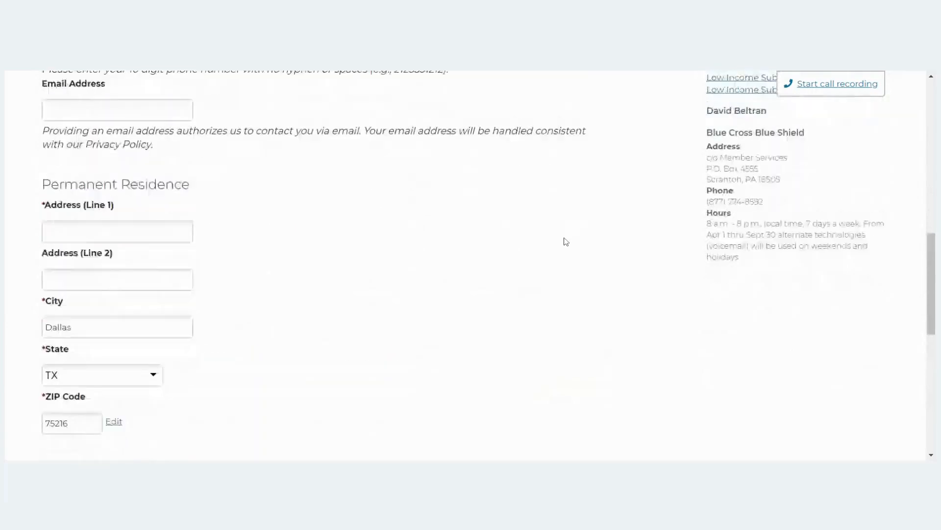
click(117, 210)
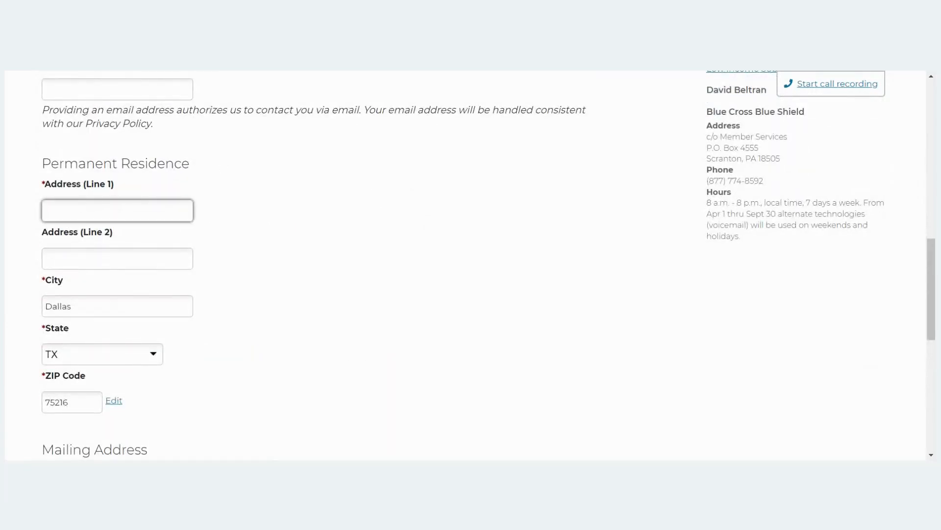
text(245)
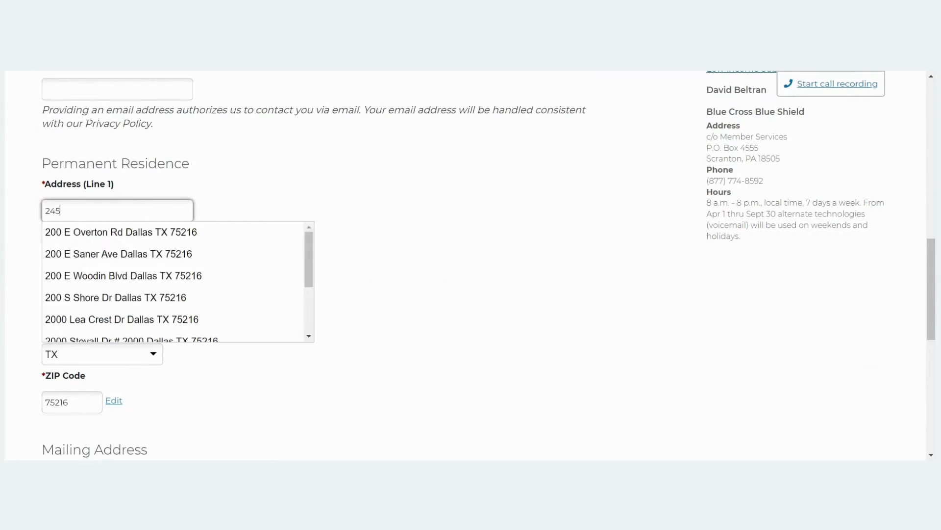
text(5)
key(Down)
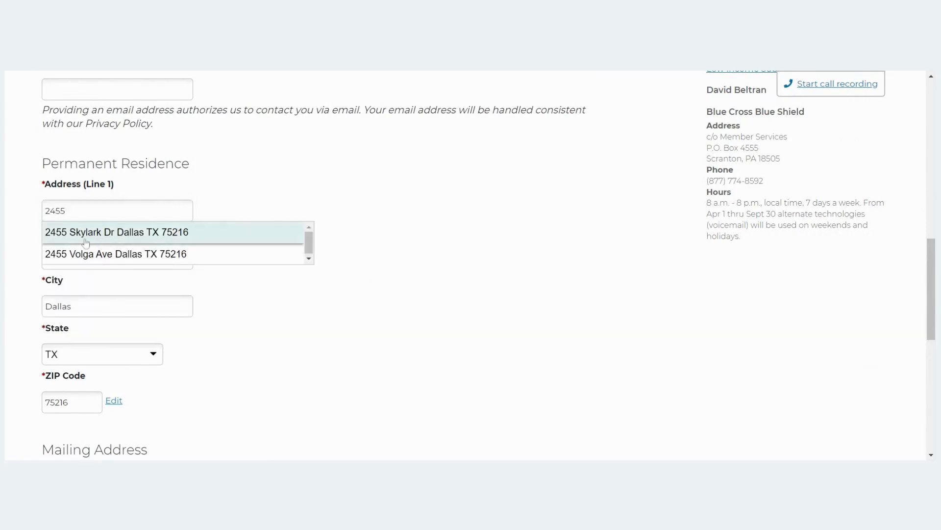
key(Return)
Answer No for separate mailing address and emergency contact, and set gender to Male.
scroll(399, 237, down, 4)
scroll(441, 224, down, 2)
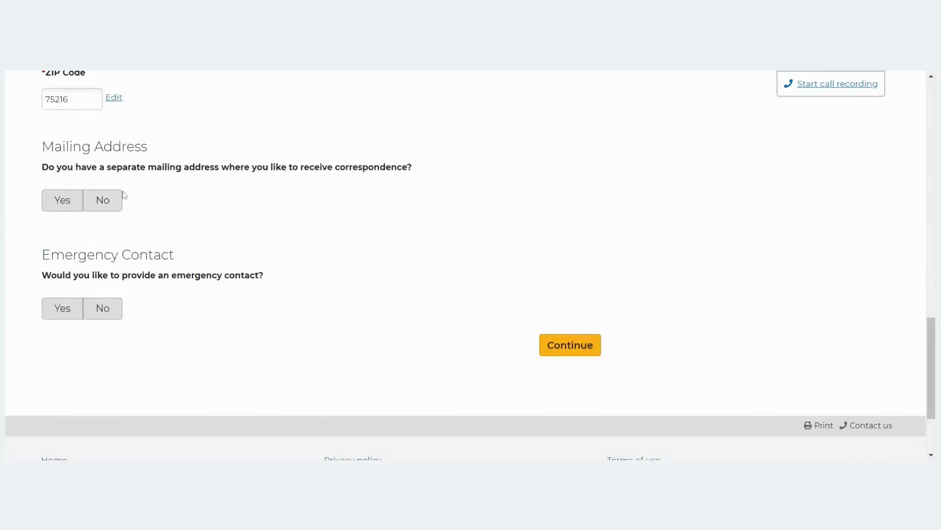
click(112, 205)
click(102, 310)
click(591, 346)
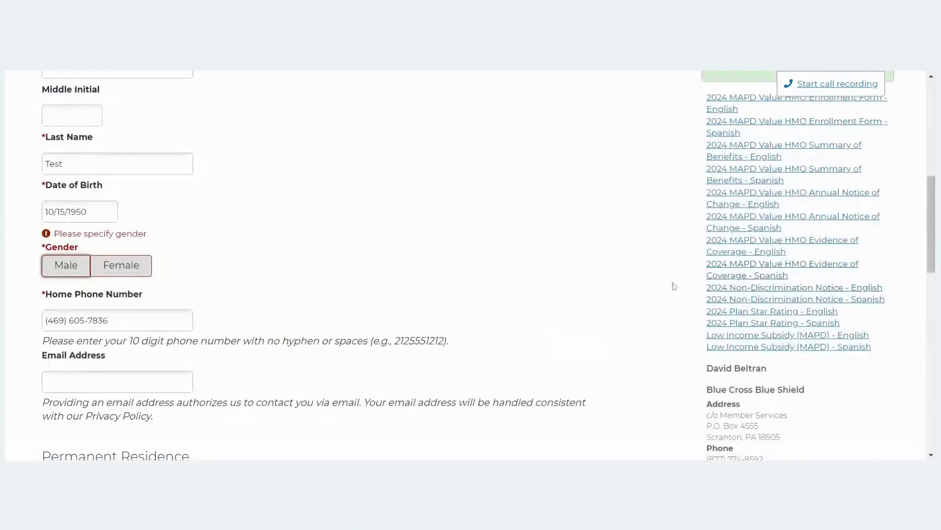
drag(63, 268, 69, 268)
scroll(208, 225, down, 5)
scroll(209, 224, up, 4)
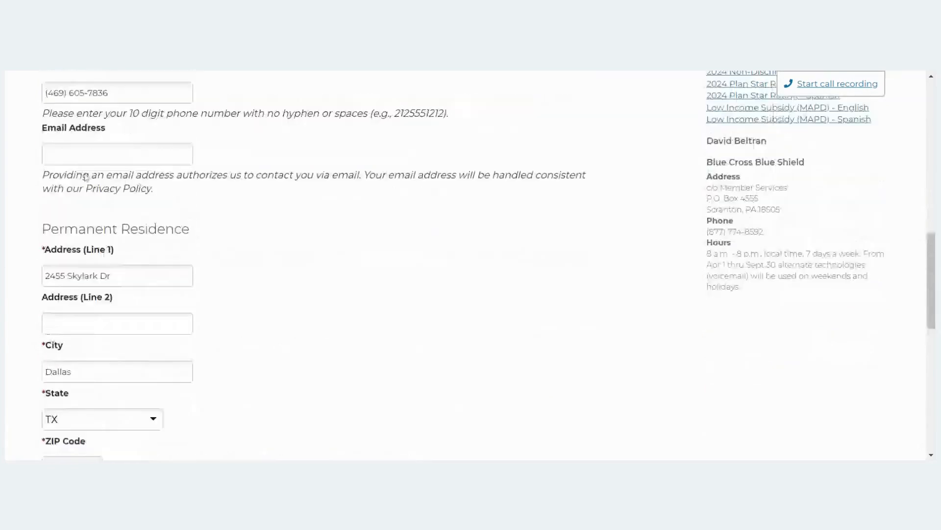
scroll(465, 290, down, 12)
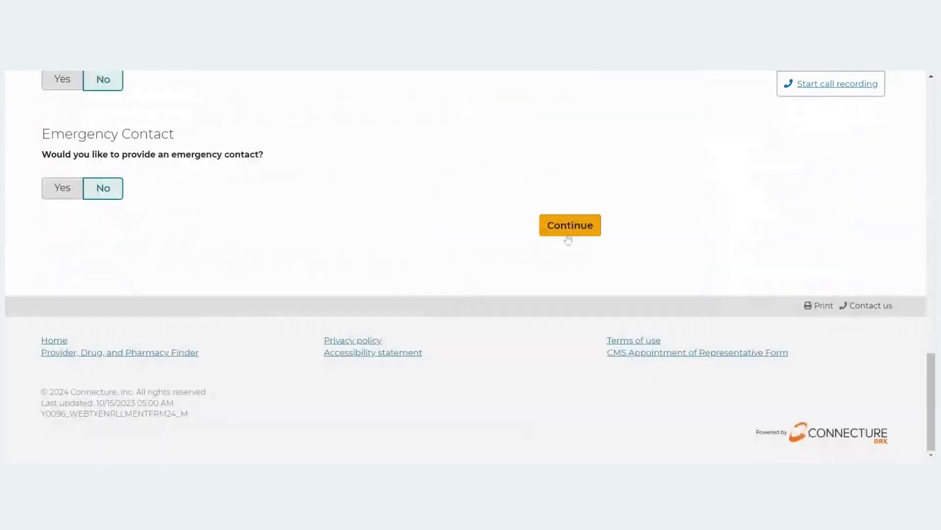
Submit the Contact Information form and review the Benefits Information page up to Medicare Information.
click(567, 236)
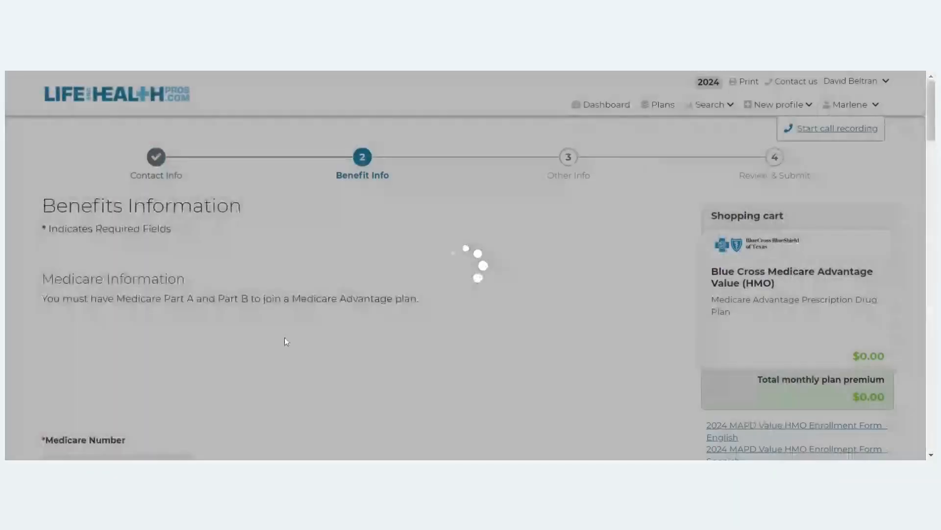
scroll(474, 289, down, 1)
scroll(475, 289, down, 2)
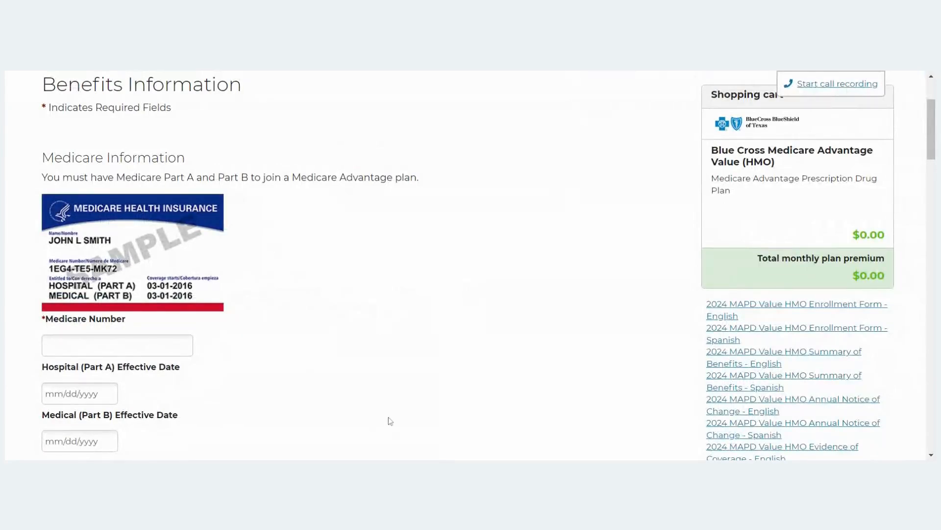
scroll(390, 197, down, 3)
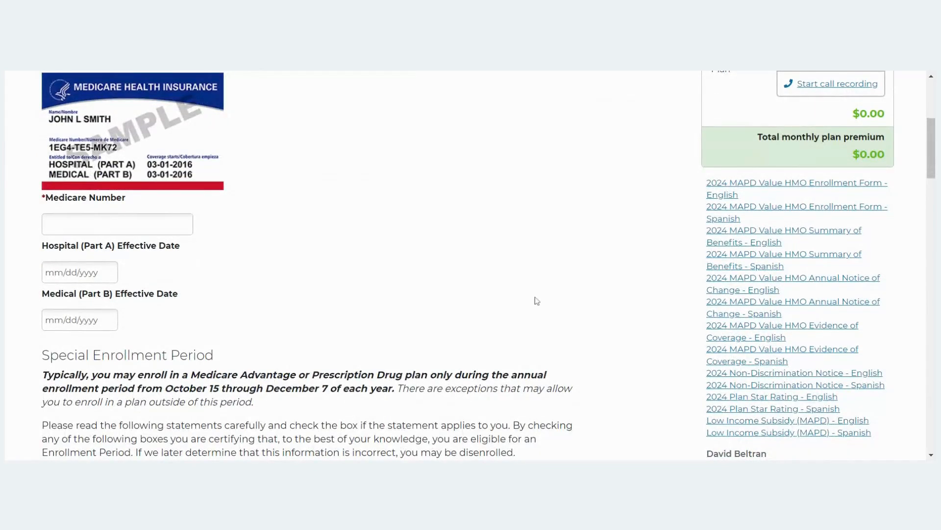
scroll(541, 295, down, 5)
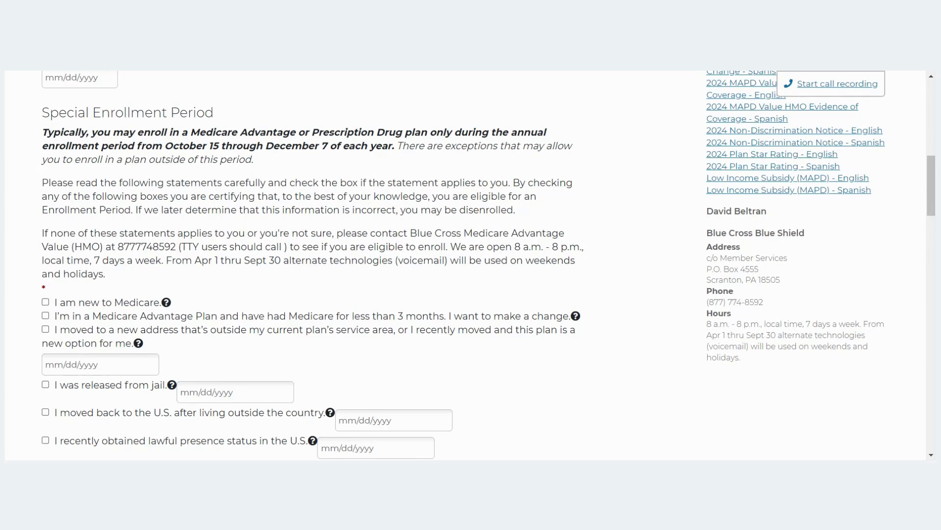
scroll(442, 362, up, 6)
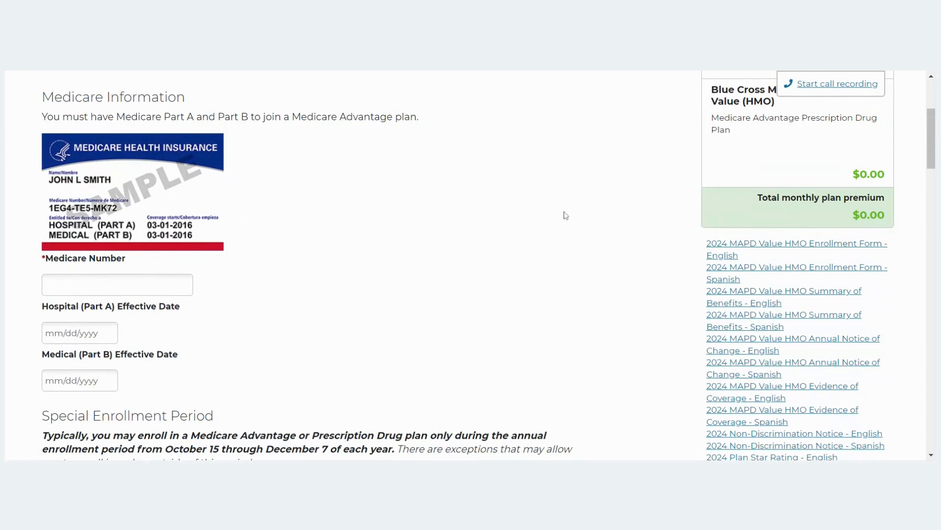
scroll(527, 206, up, 4)
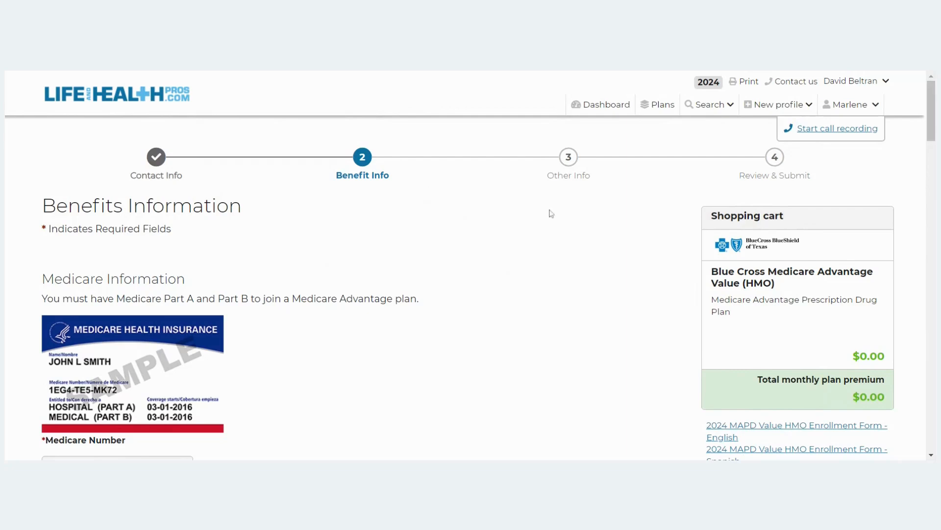
Open Record your call and call the beneficiary on their primary phone number.
click(844, 134)
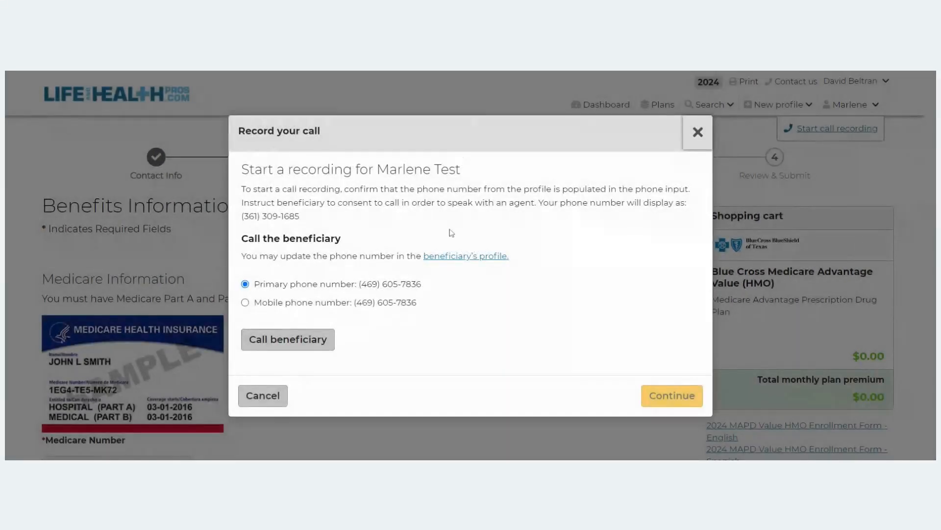
drag(300, 216, 240, 217)
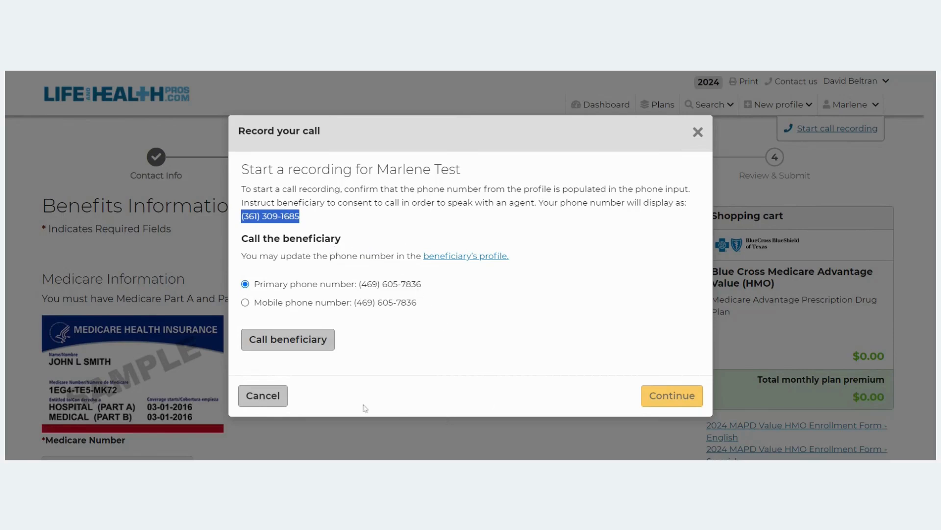
click(330, 350)
click(283, 71)
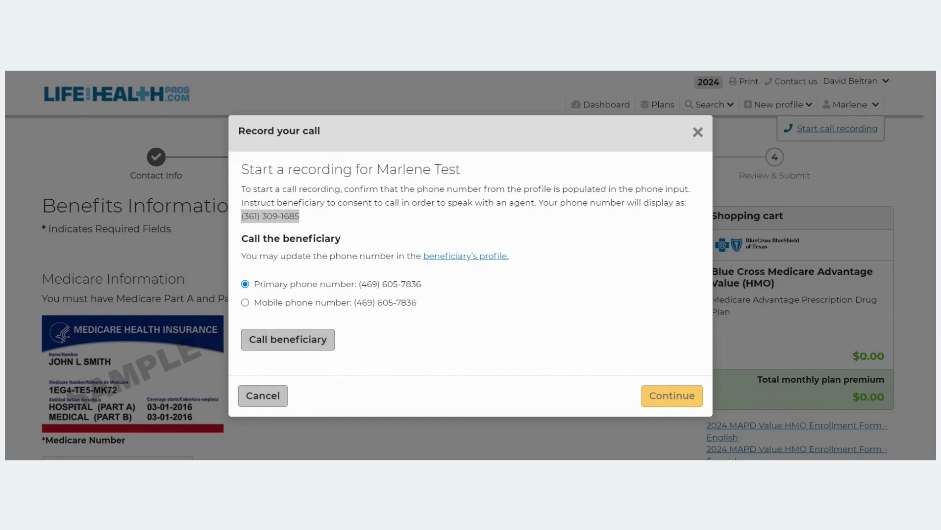
Close the Record your call dialog and go back to the Dashboard from the top navigation.
click(698, 132)
click(604, 105)
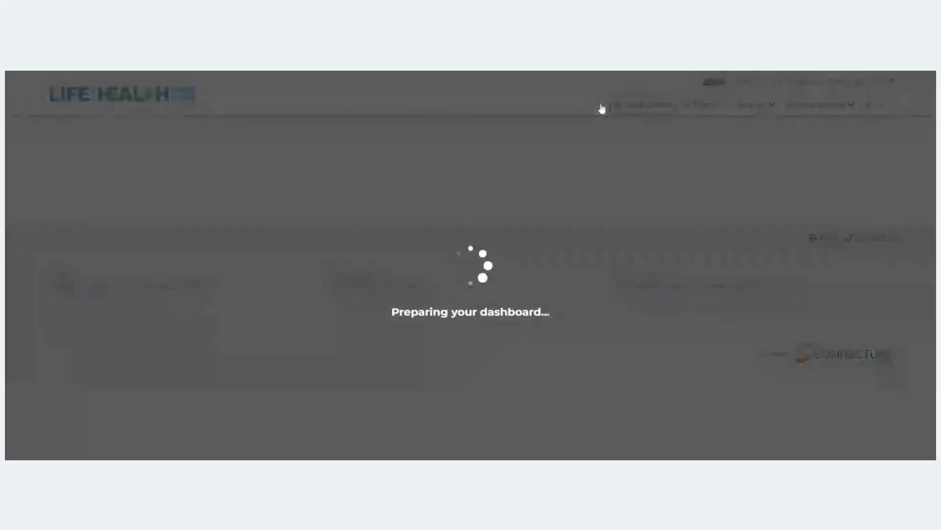